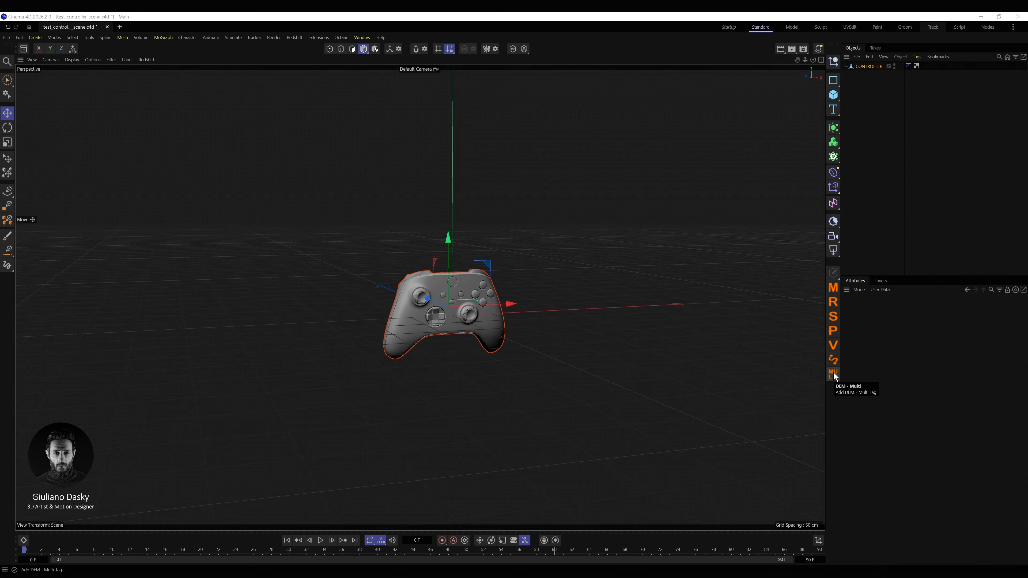
# Add a DEM Move tag to the CONTROLLER object and create its first move layer
pyautogui.keyDown('alt'); pyautogui.moveTo(462, 298); pyautogui.dragTo(491, 306); pyautogui.keyUp('alt')
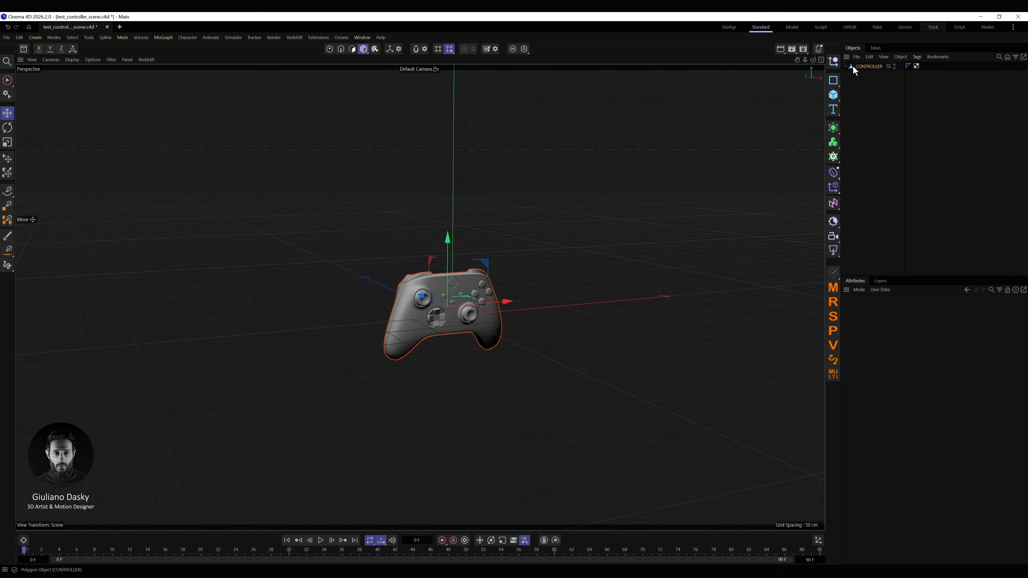
pyautogui.click(833, 289)
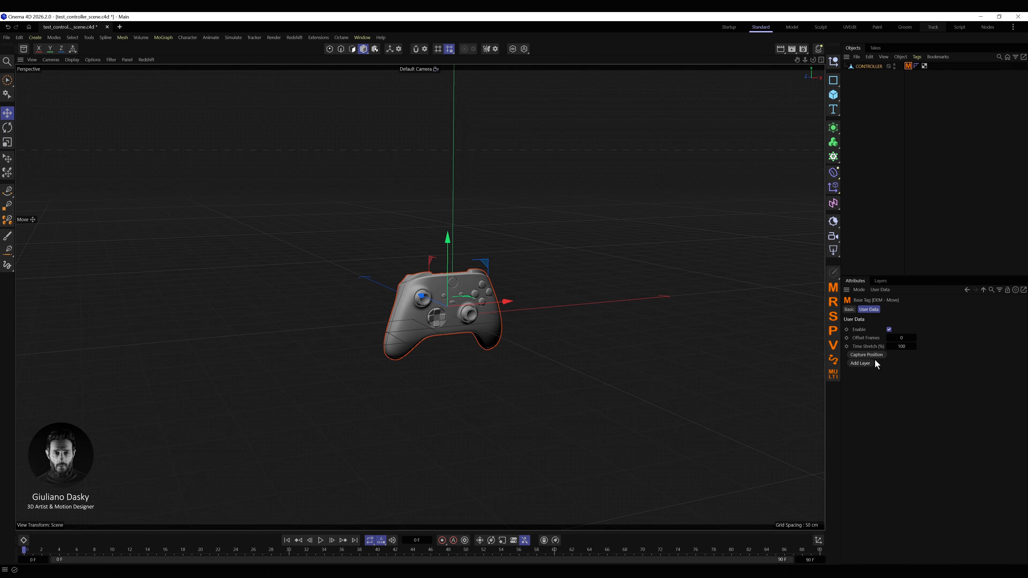
pyautogui.click(866, 365)
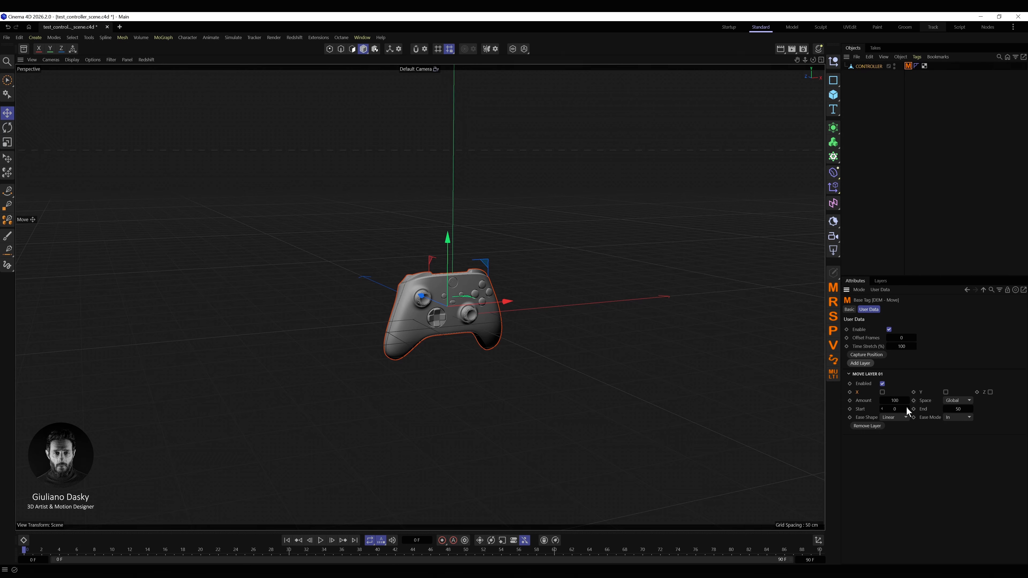
# Keep the first move layer in Global space, give it a Cubic In-Out ease, and enable its Y axis
pyautogui.click(955, 401)
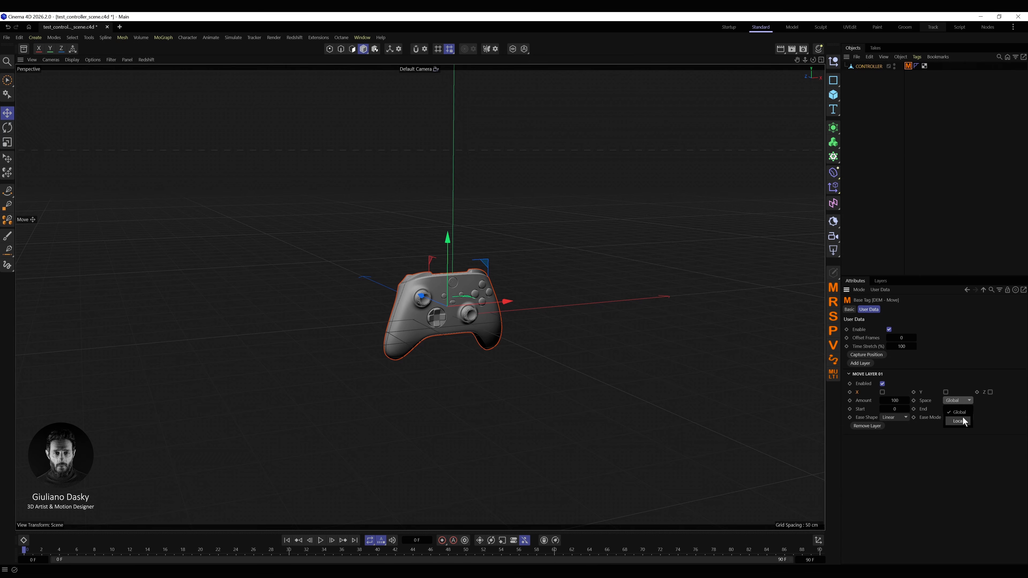
pyautogui.click(954, 402)
pyautogui.click(889, 419)
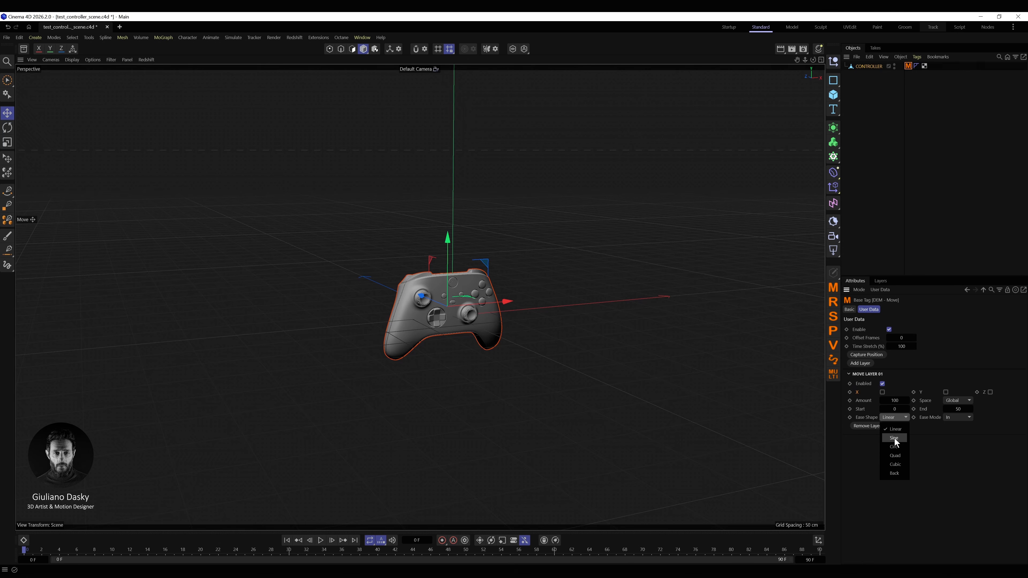
pyautogui.click(895, 466)
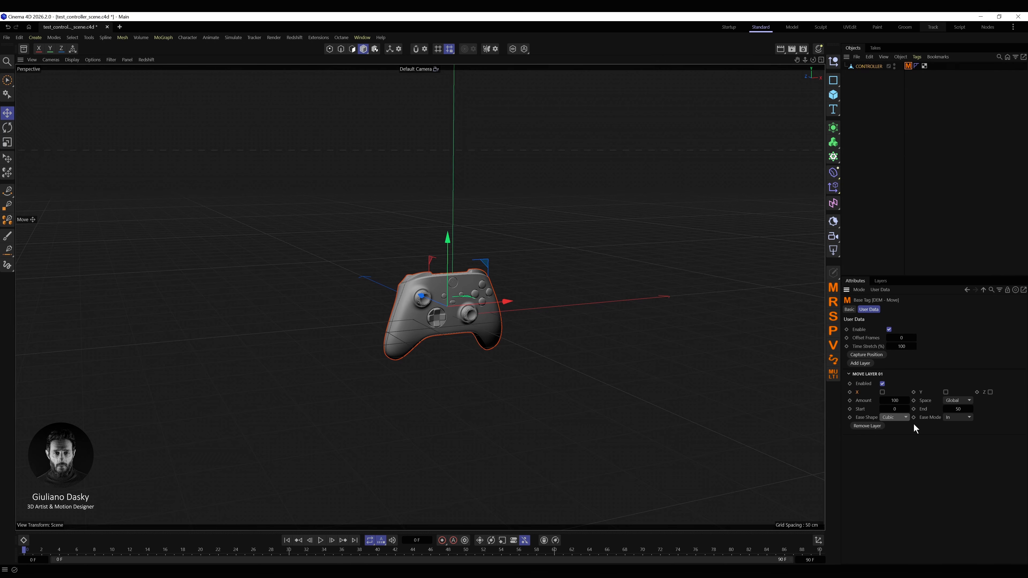
pyautogui.click(950, 421)
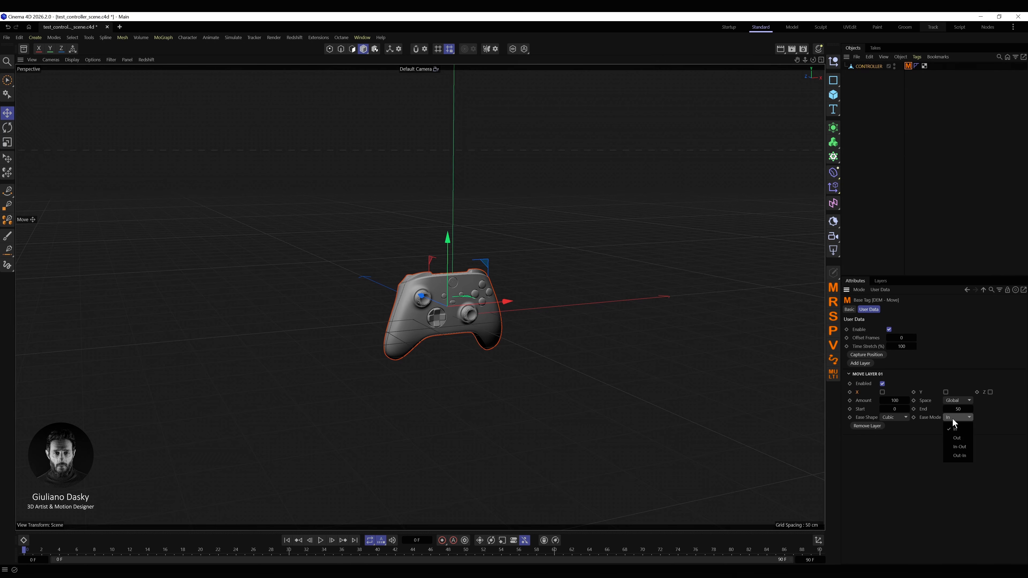
pyautogui.click(956, 447)
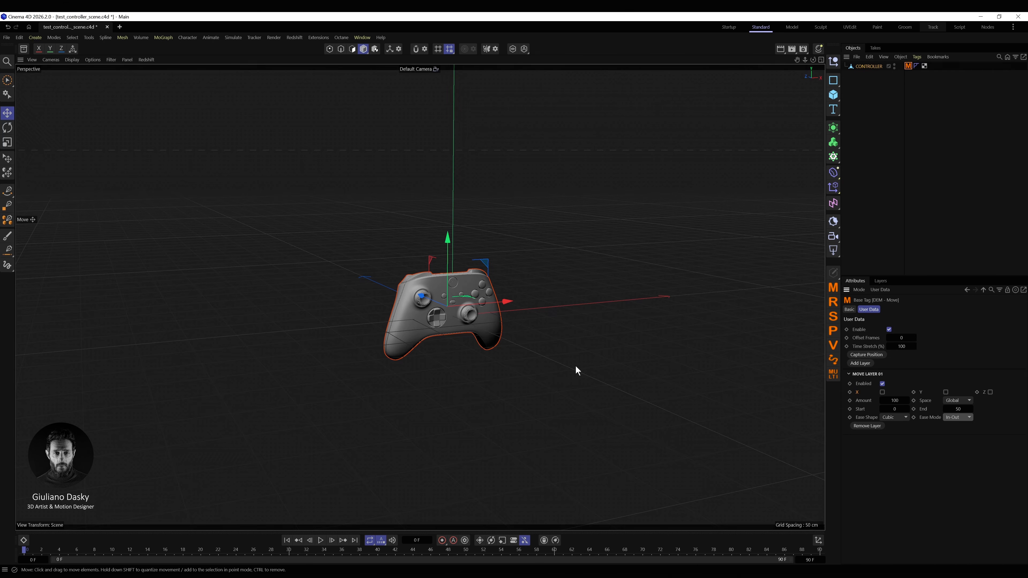
pyautogui.click(945, 393)
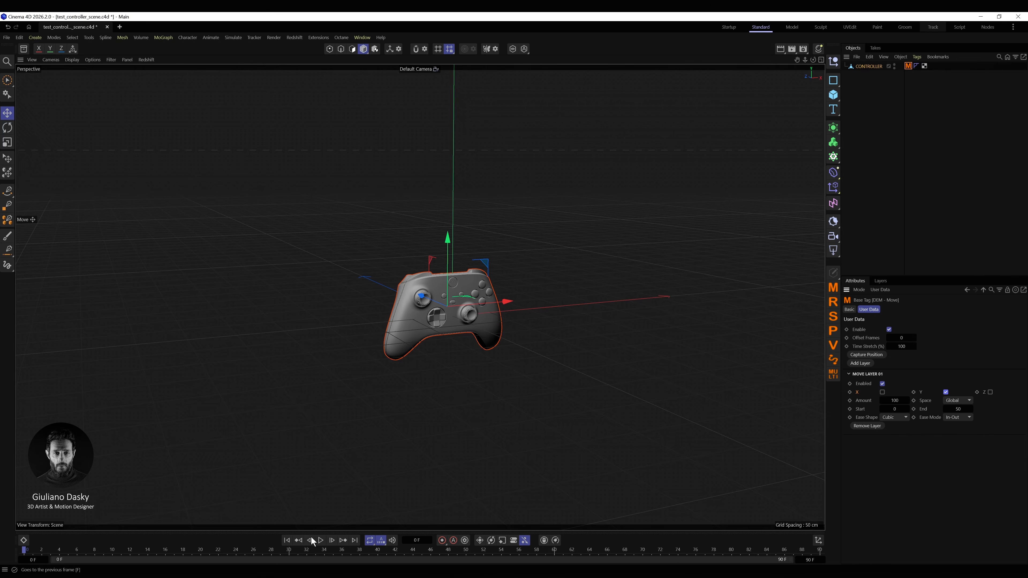
# Preview the controller's upward movement and scrub the timeline to frame 25
pyautogui.click(320, 540)
pyautogui.click(323, 540)
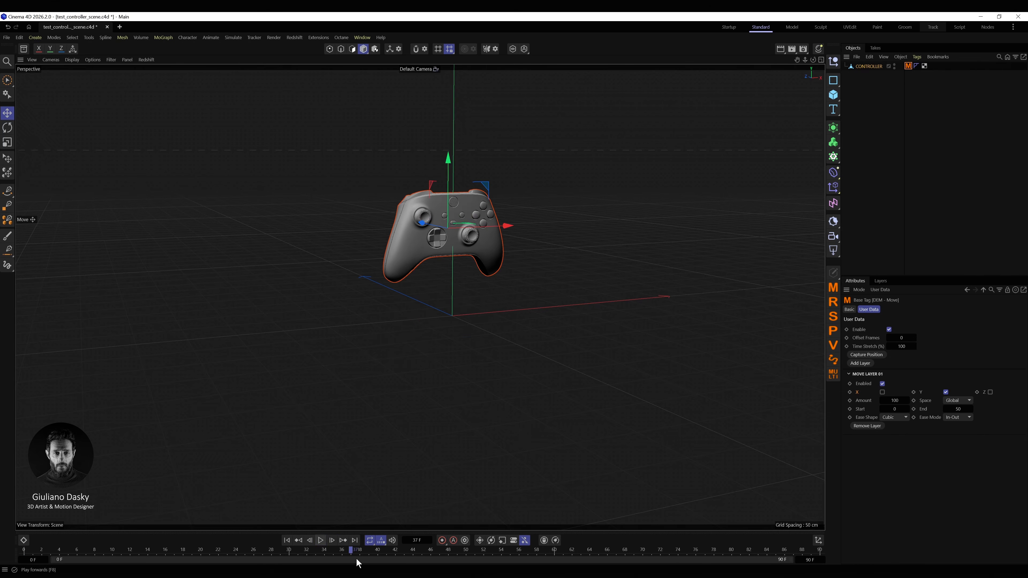
pyautogui.moveTo(292, 555); pyautogui.dragTo(246, 556)
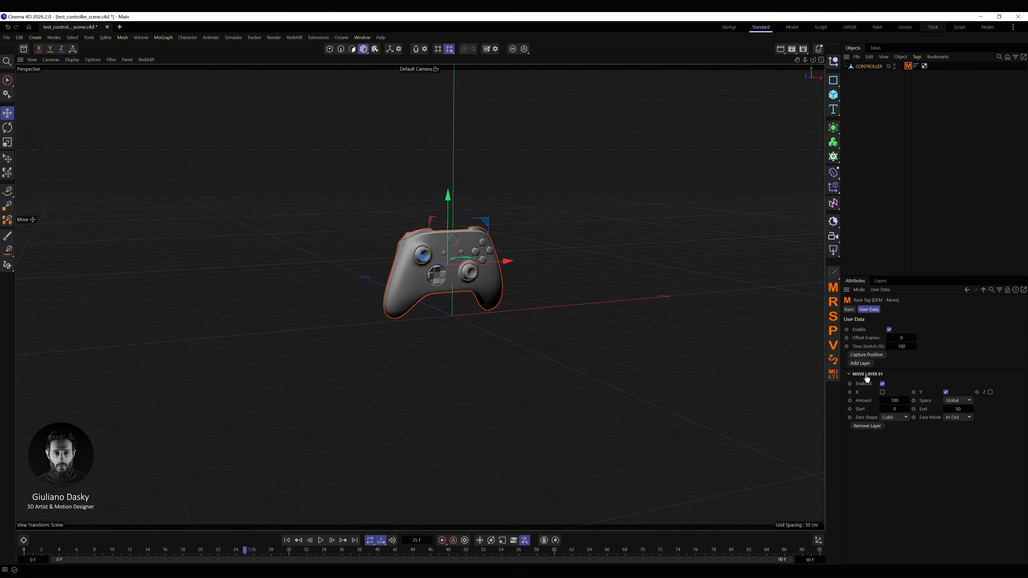
# Add a second move layer on the Y axis running from frame 25 to 90 with a Cubic In-Out ease
pyautogui.click(860, 364)
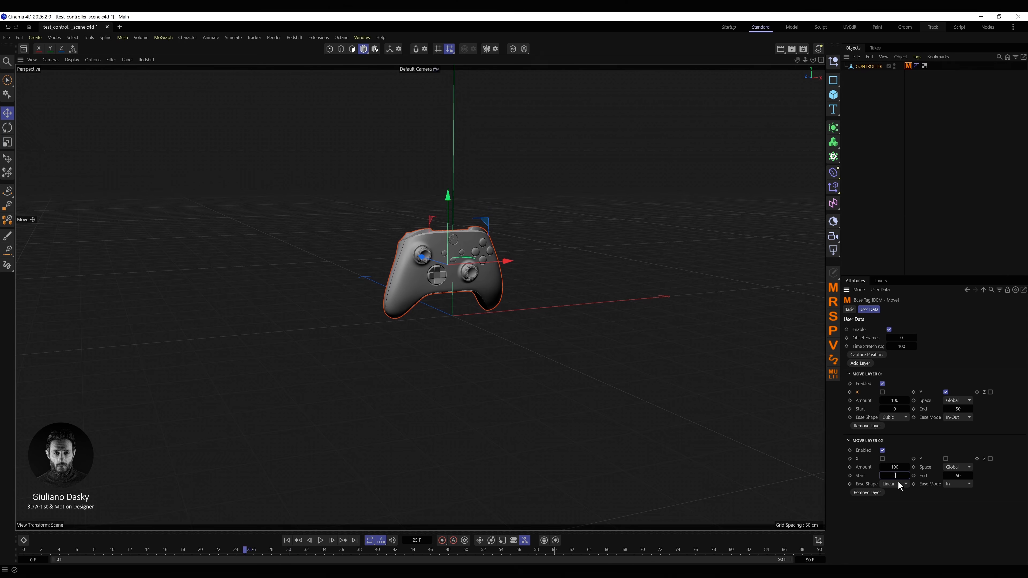
pyautogui.click(959, 475)
pyautogui.click(945, 459)
pyautogui.click(897, 484)
pyautogui.click(899, 532)
pyautogui.click(949, 485)
pyautogui.click(959, 514)
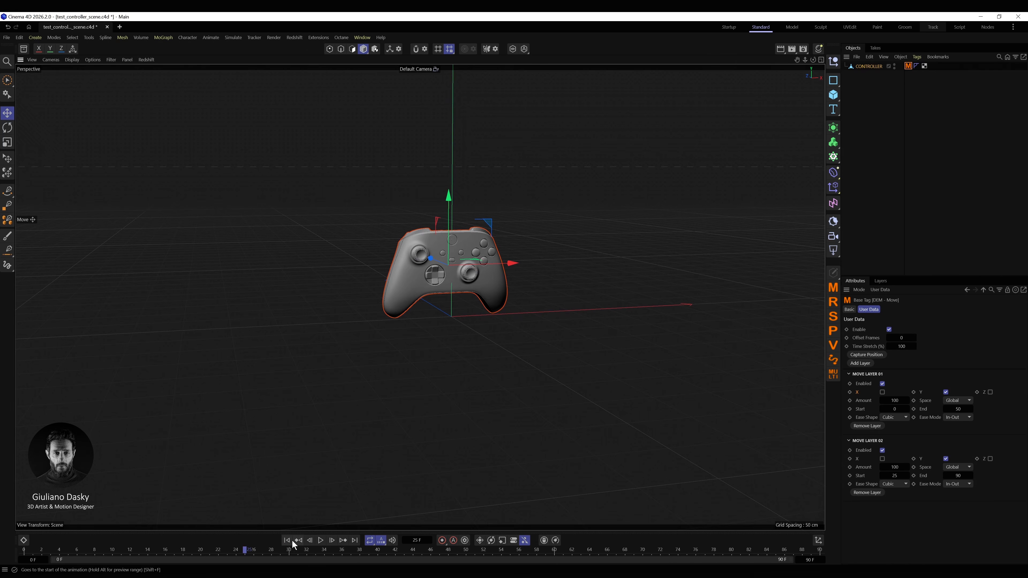
# Play the animation and set the second move layer to amount 50, Linear ease shape and In ease mode
pyautogui.click(320, 540)
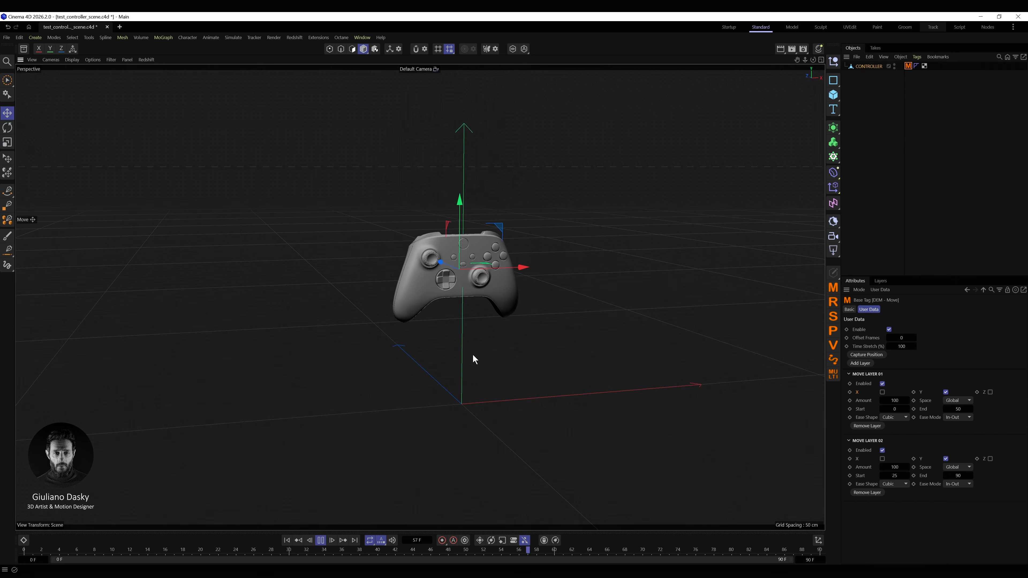
pyautogui.click(893, 484)
pyautogui.click(894, 484)
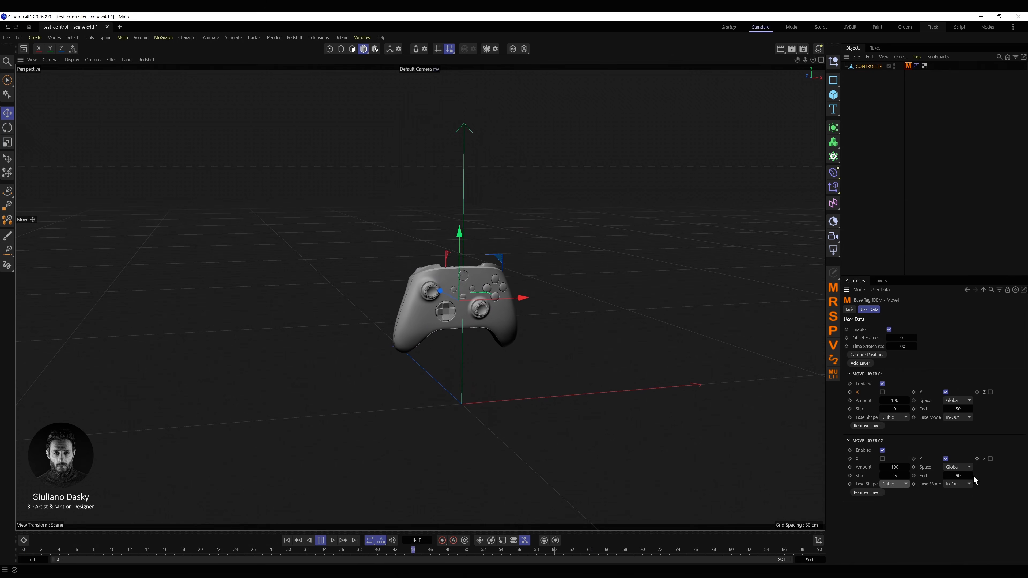
pyautogui.click(891, 484)
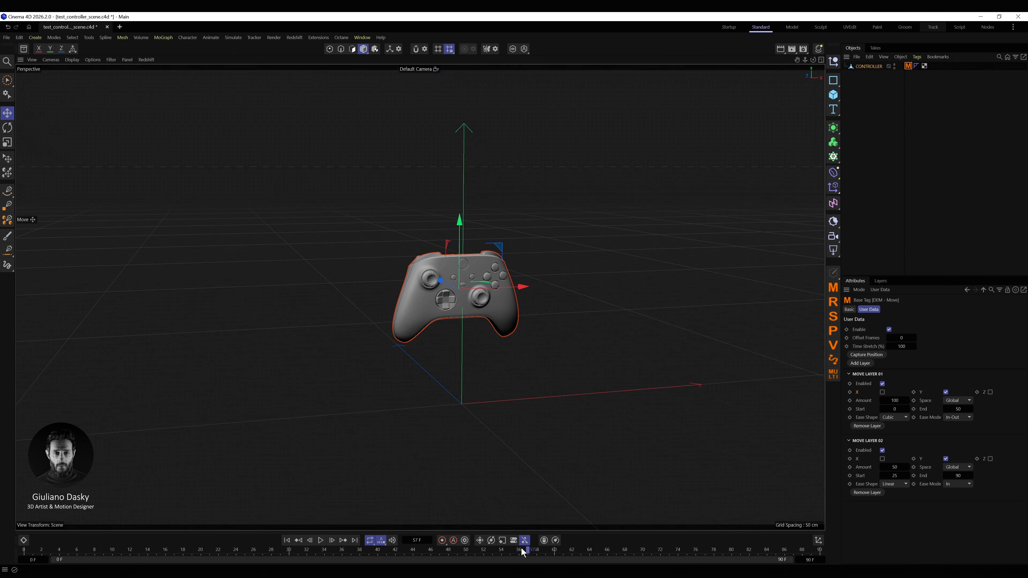
# Try offsetting the Move tag by 25 frames, play it from the start, and return the offset to 0
pyautogui.moveTo(525, 551); pyautogui.dragTo(248, 559)
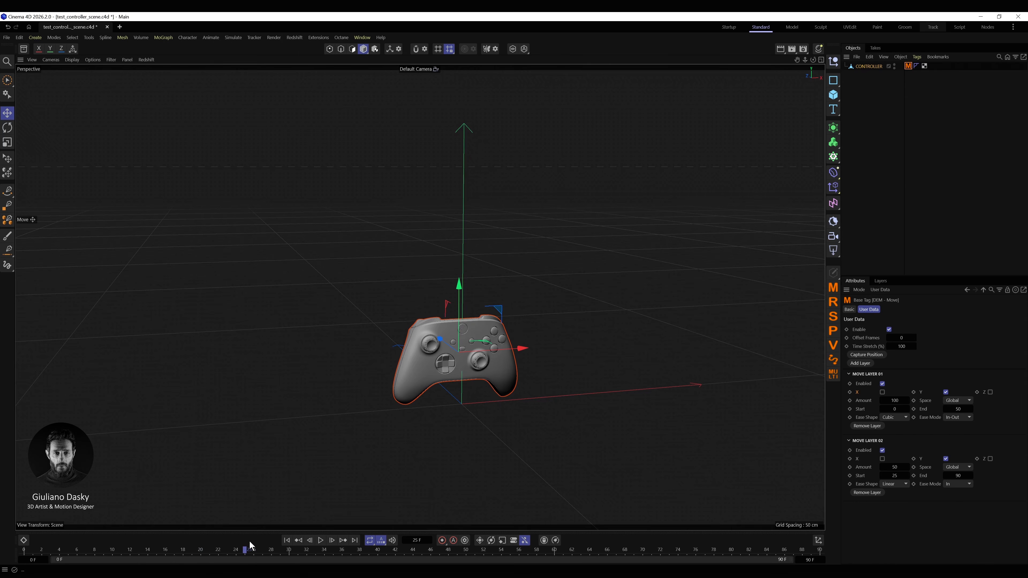
pyautogui.click(903, 338)
pyautogui.write('25')
pyautogui.press('Return')
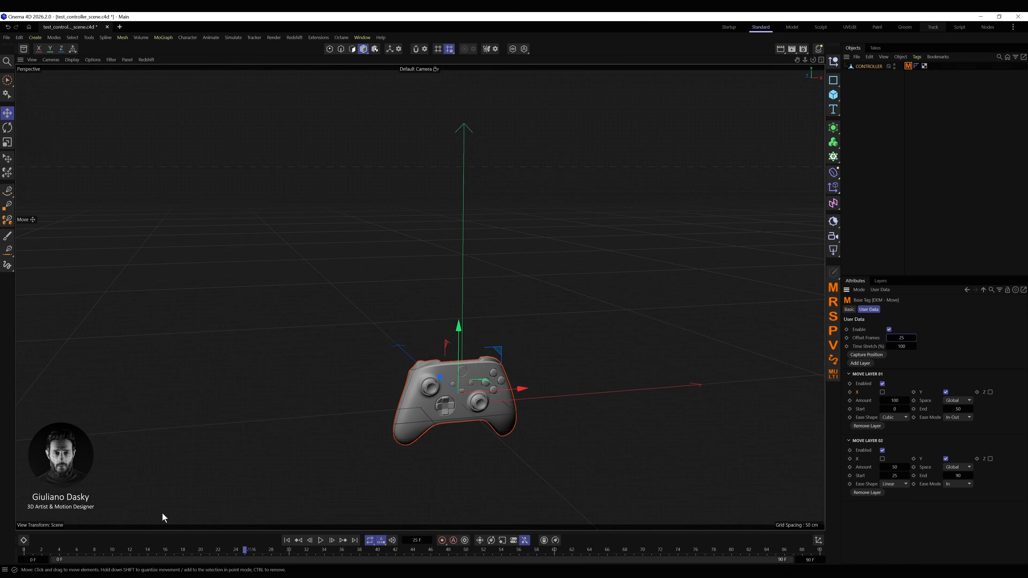
pyautogui.click(286, 540)
pyautogui.click(321, 540)
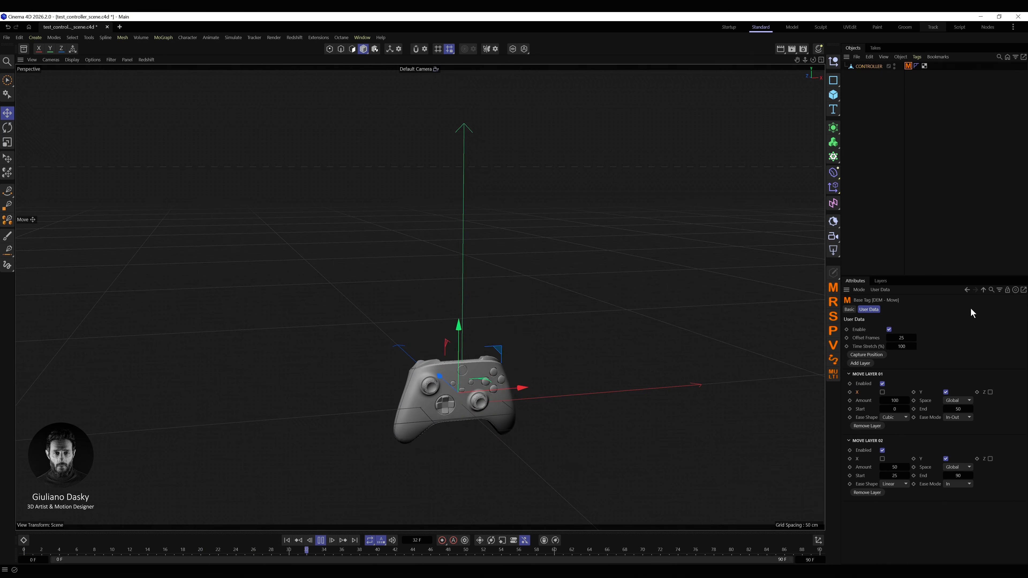
pyautogui.moveTo(914, 338); pyautogui.dragTo(914, 341)
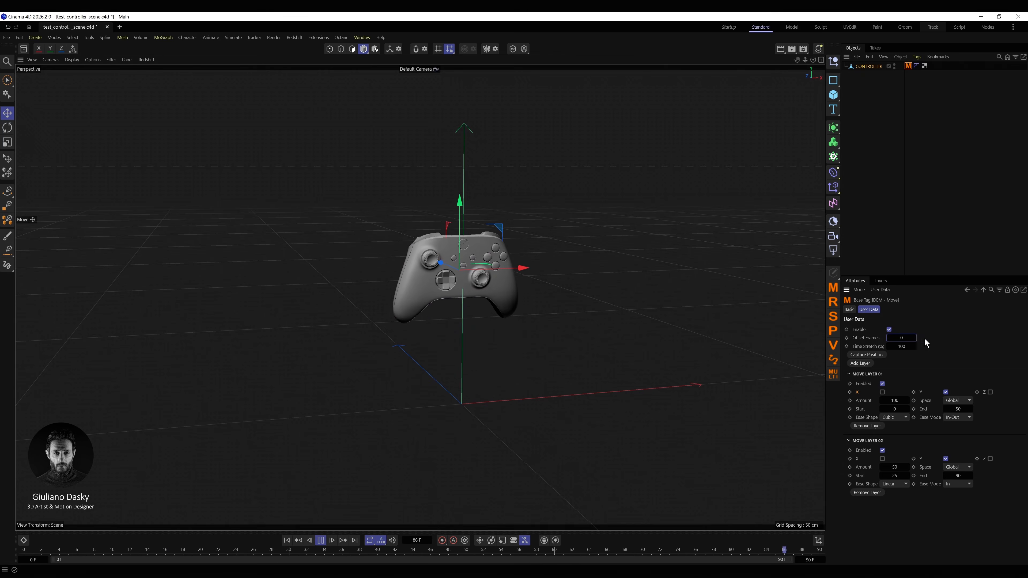
# Try a 50% time stretch on the Move tag, restore it to 100%, and stop playback
pyautogui.press('Tab')
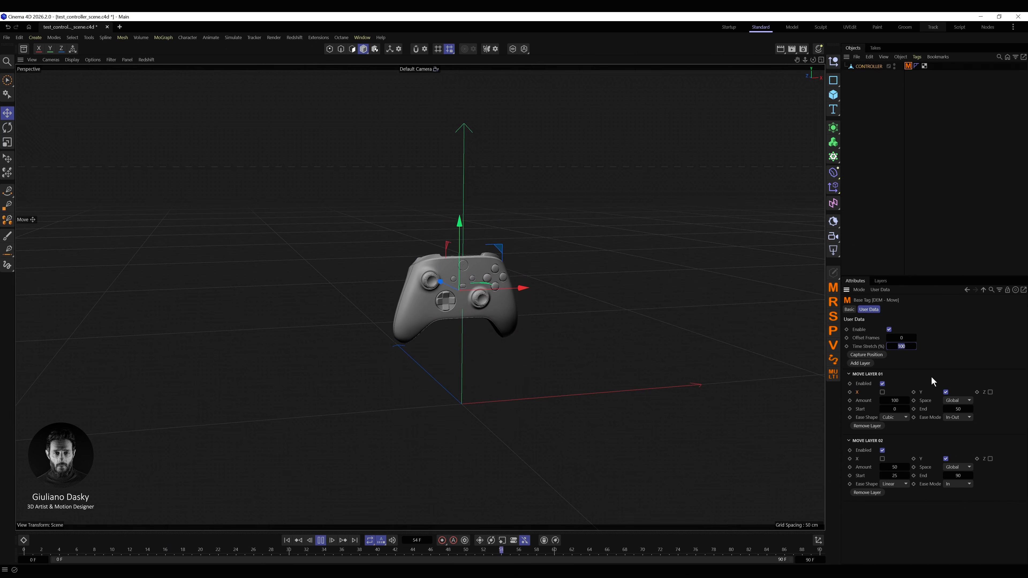
pyautogui.write('50')
pyautogui.press('Return')
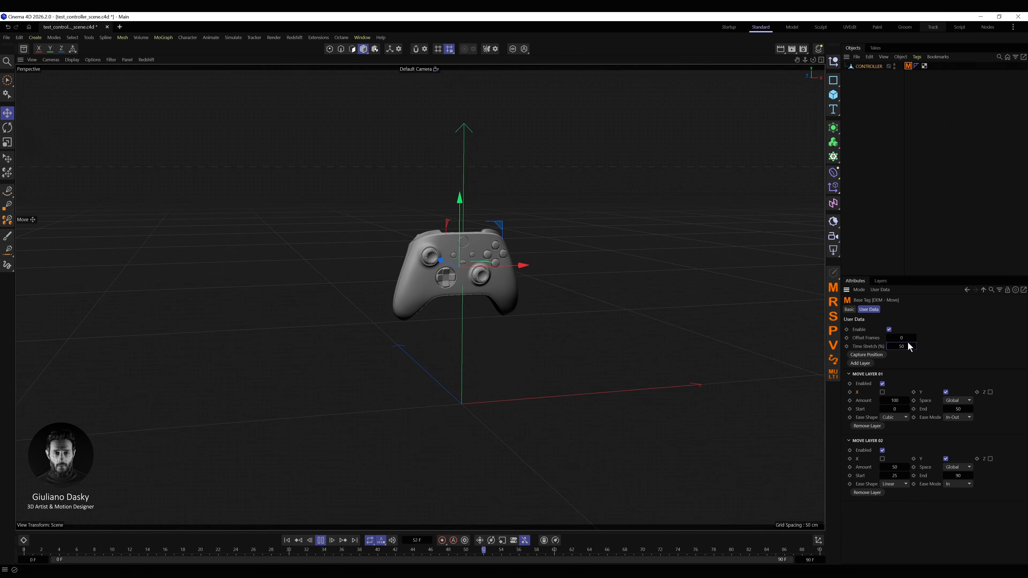
pyautogui.moveTo(906, 346)
pyautogui.mouseDown()
pyautogui.moveTo(915, 349)
pyautogui.moveTo(901, 346)
pyautogui.mouseUp()
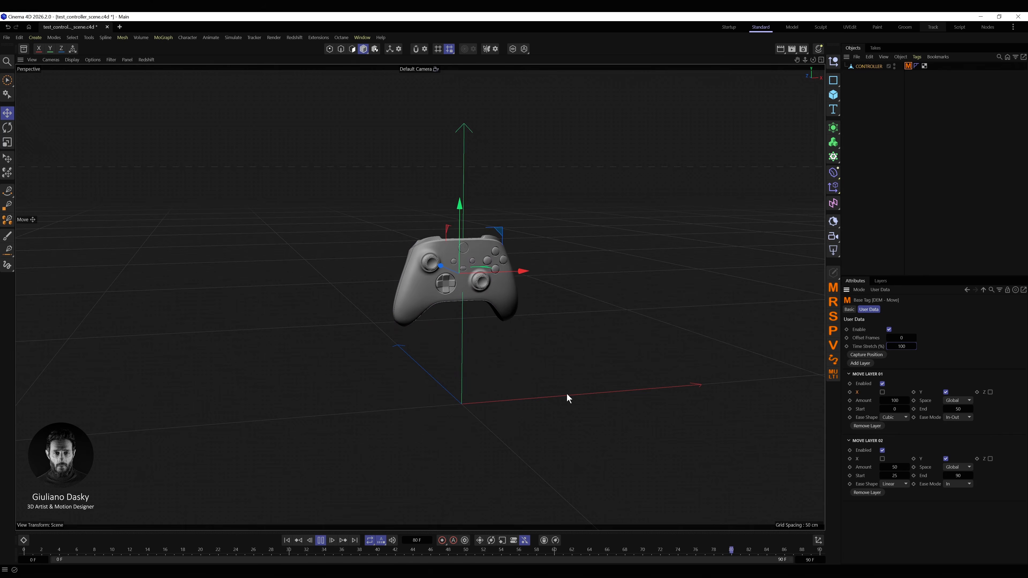
pyautogui.press('space')
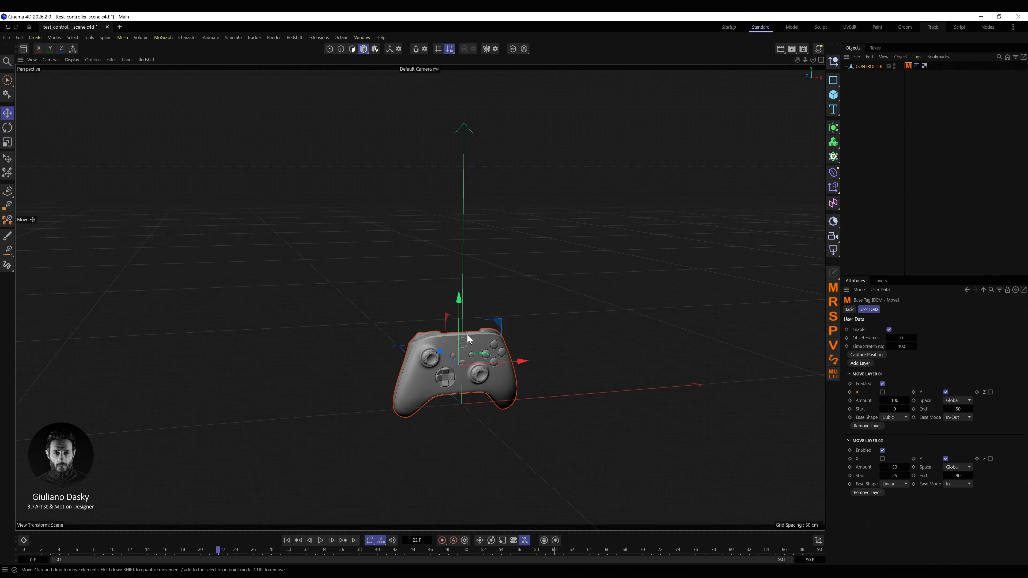
# Add a DEM Rotate tag to the CONTROLLER object, check the Move tag's settings, and reselect the Rotate tag
pyautogui.keyDown('alt'); pyautogui.moveTo(469, 339); pyautogui.dragTo(374, 360); pyautogui.keyUp('alt')
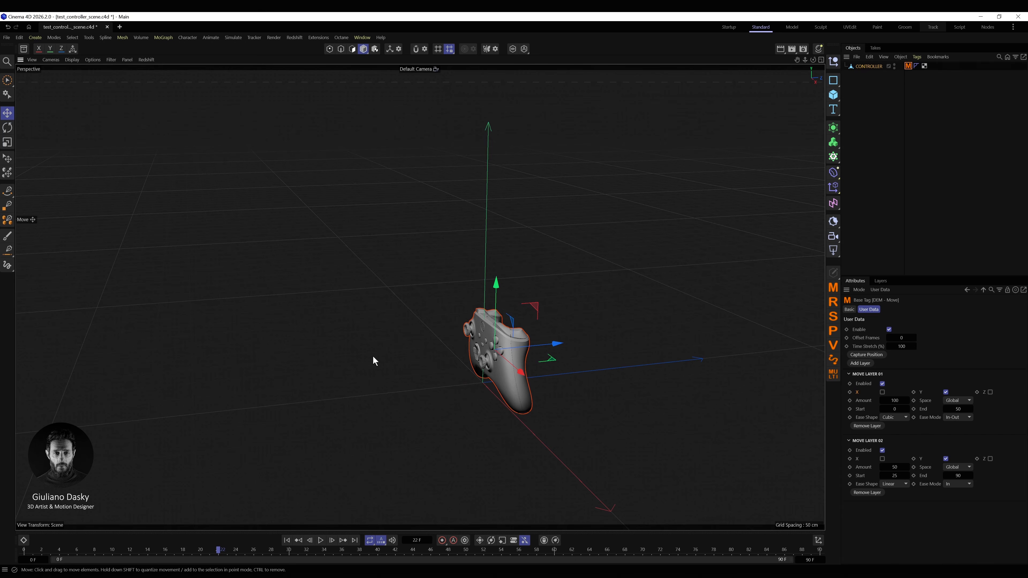
pyautogui.keyDown('alt'); pyautogui.moveTo(520, 347); pyautogui.dragTo(469, 341, button='middle'); pyautogui.keyUp('alt')
pyautogui.keyDown('alt'); pyautogui.moveTo(470, 341); pyautogui.dragTo(492, 342); pyautogui.keyUp('alt')
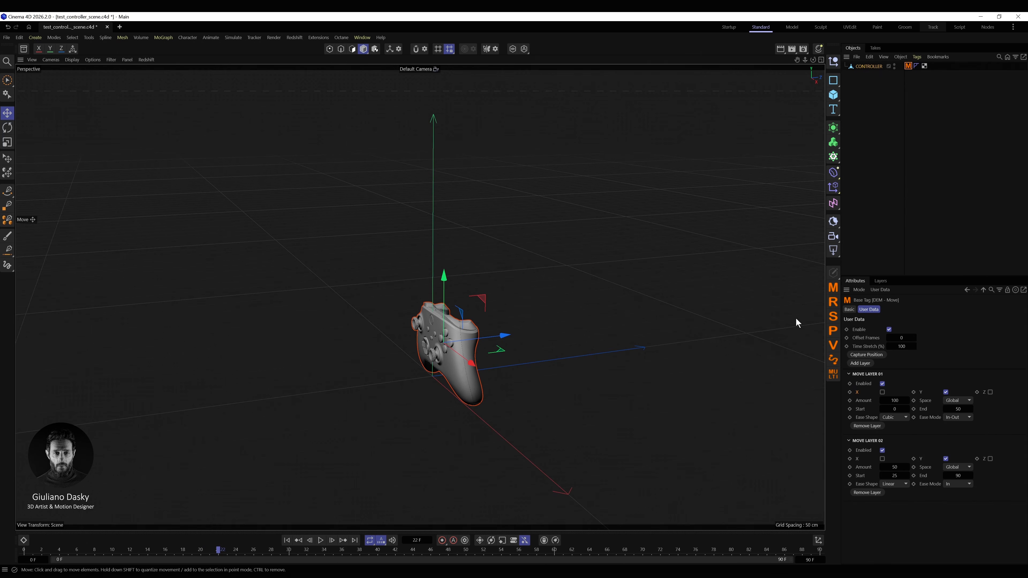
pyautogui.click(833, 302)
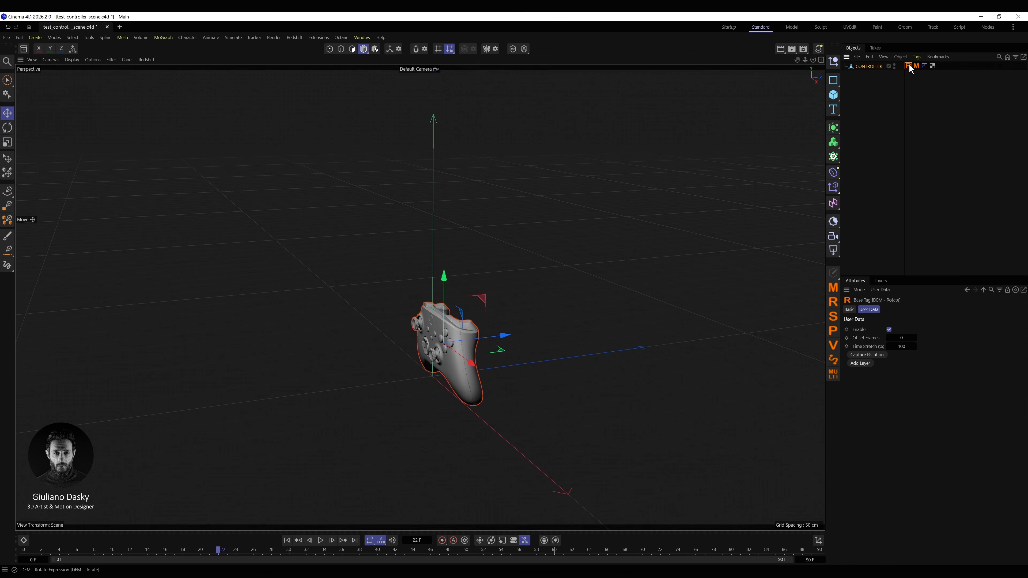
pyautogui.click(916, 65)
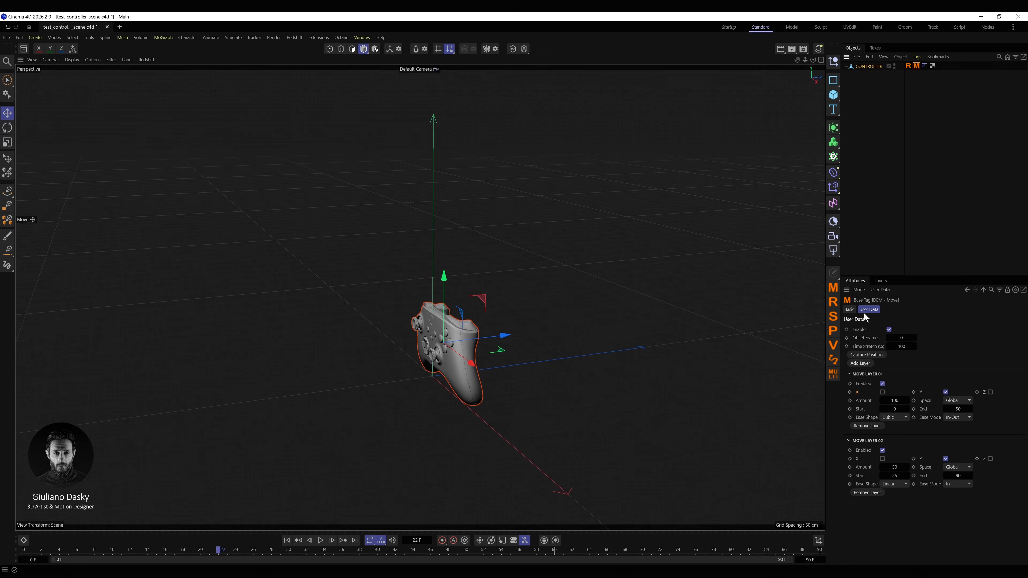
pyautogui.keyDown('alt'); pyautogui.moveTo(464, 364); pyautogui.dragTo(597, 312); pyautogui.keyUp('alt')
pyautogui.click(908, 65)
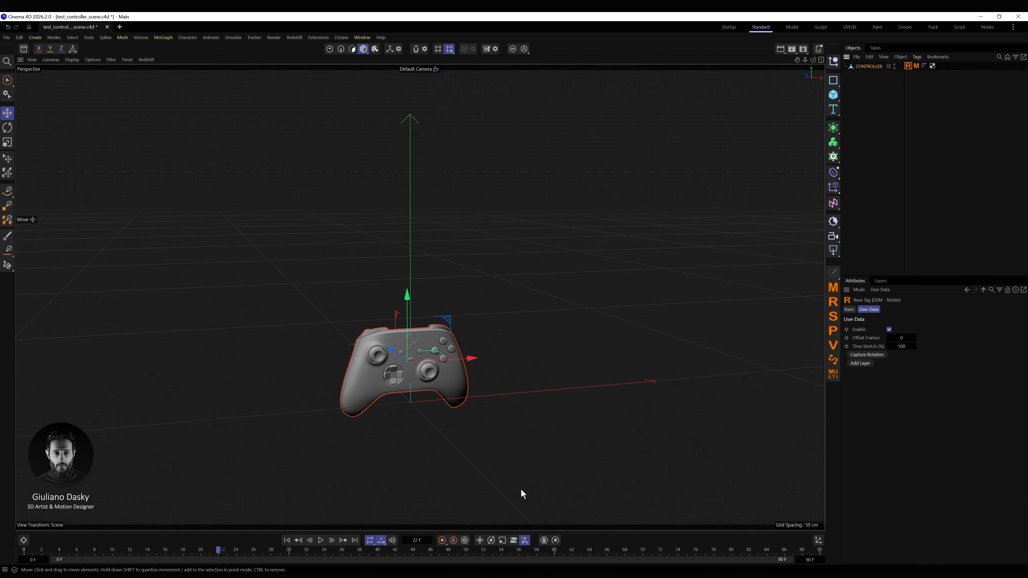
# Start playback, add a rotate layer, try its Y axis, and enable only the X axis instead
pyautogui.click(327, 541)
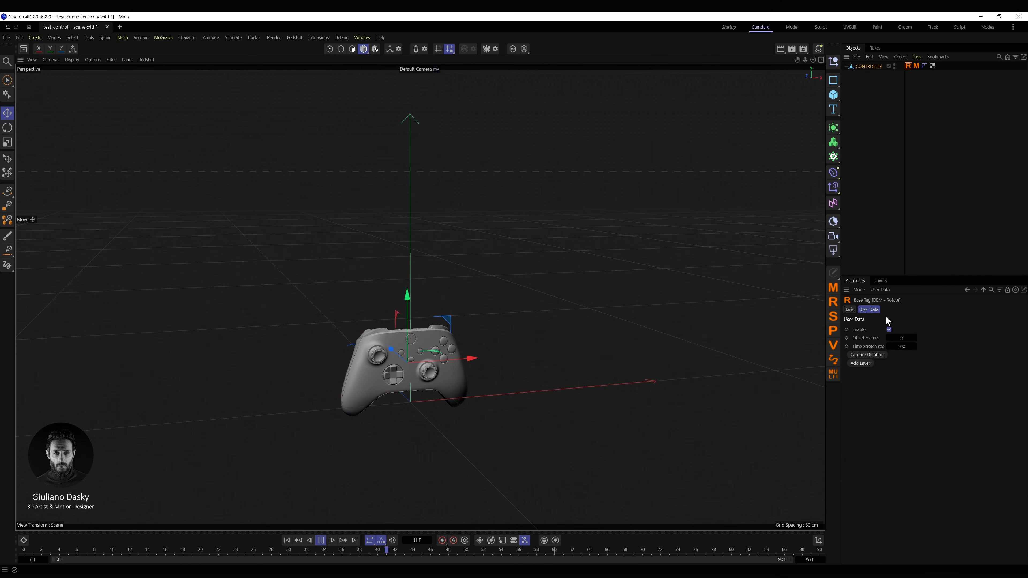
pyautogui.click(860, 363)
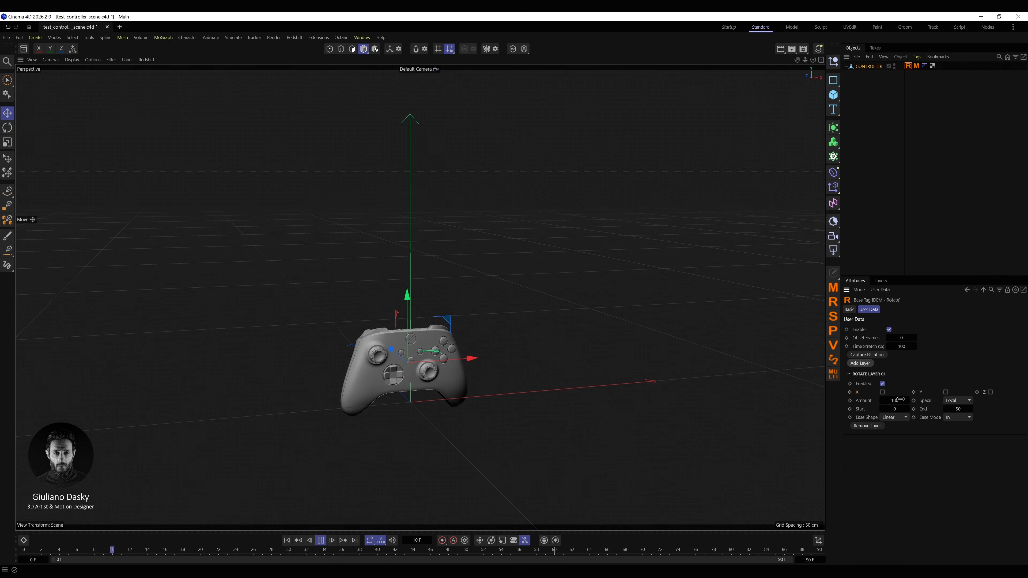
pyautogui.click(945, 391)
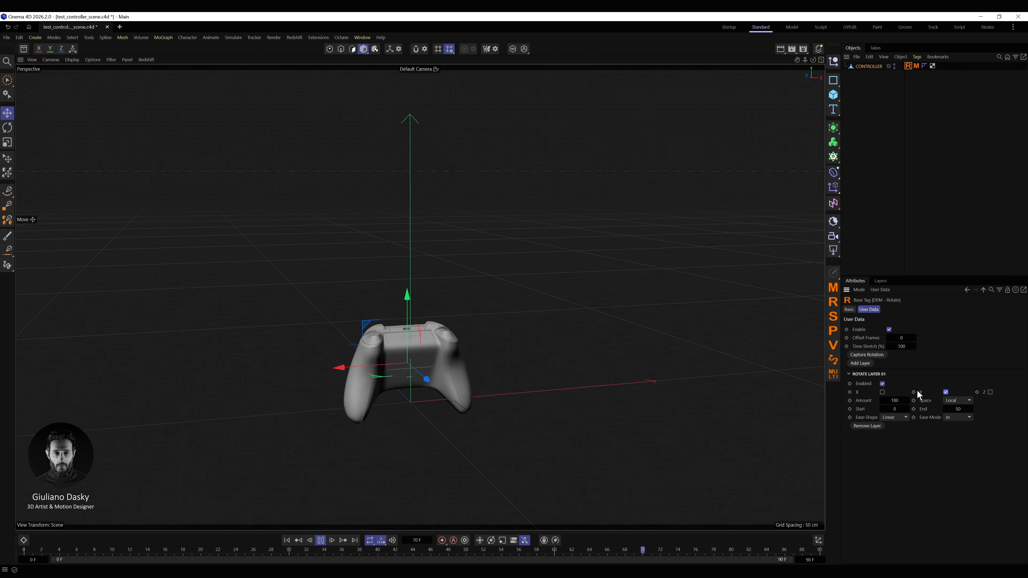
pyautogui.click(947, 391)
pyautogui.click(882, 392)
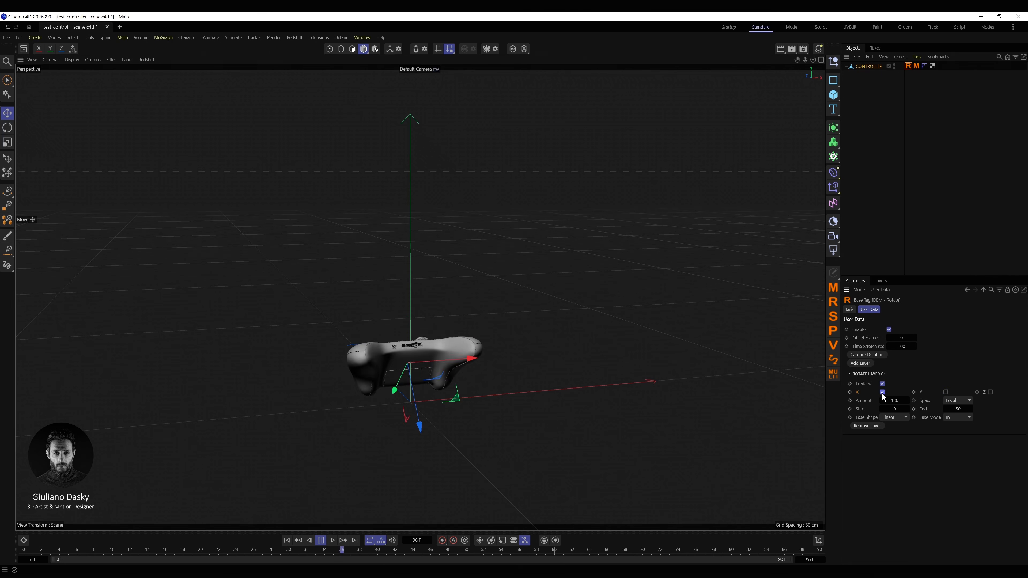
# Set the rotate layer's amount to 45 and its end frame to 90
pyautogui.click(894, 400)
pyautogui.write('4')
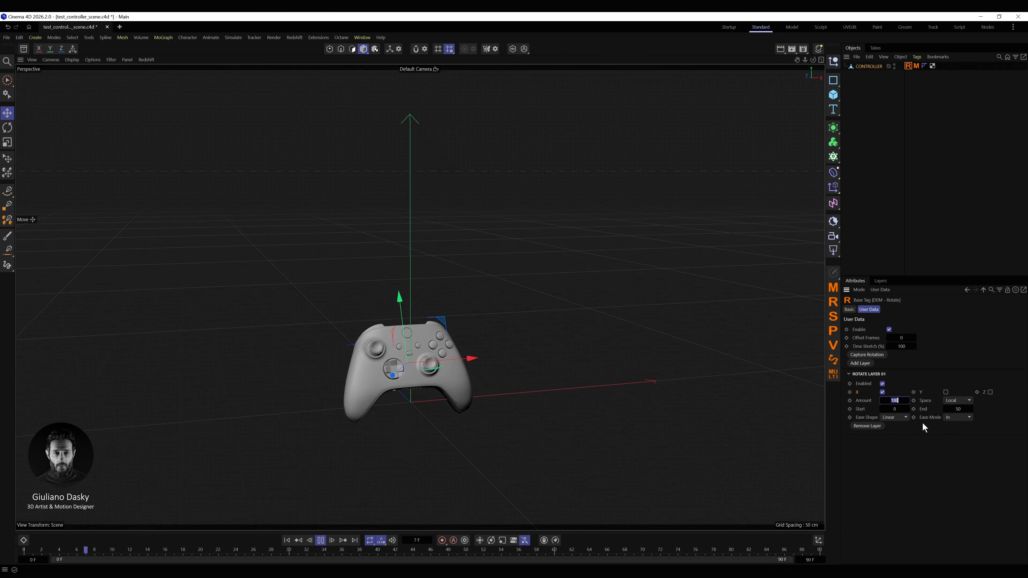
pyautogui.write('5')
pyautogui.press('Return')
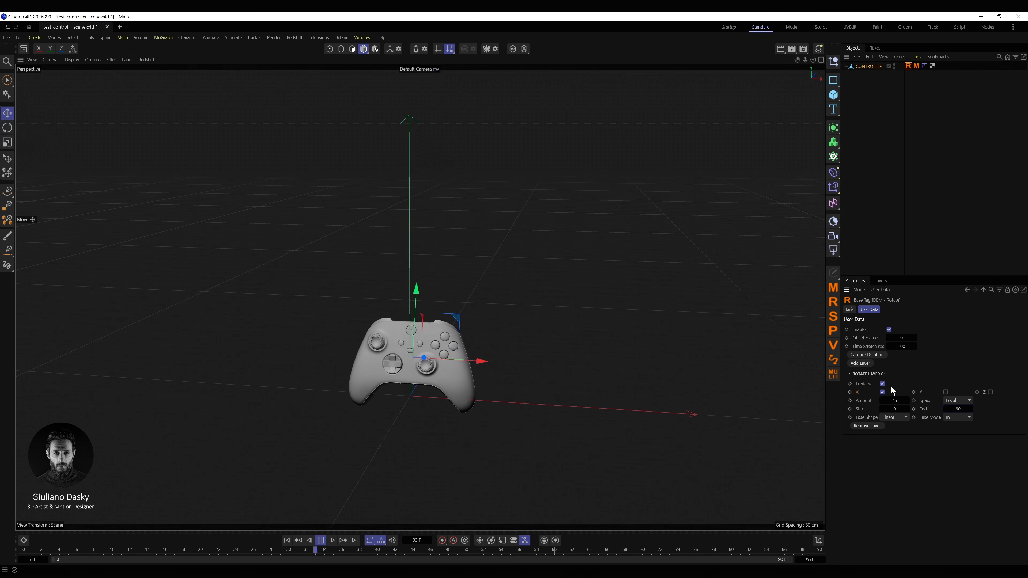
# Keep the rotate layer in Local space and set its easing to the Cubic shape with In-Out mode
pyautogui.click(947, 400)
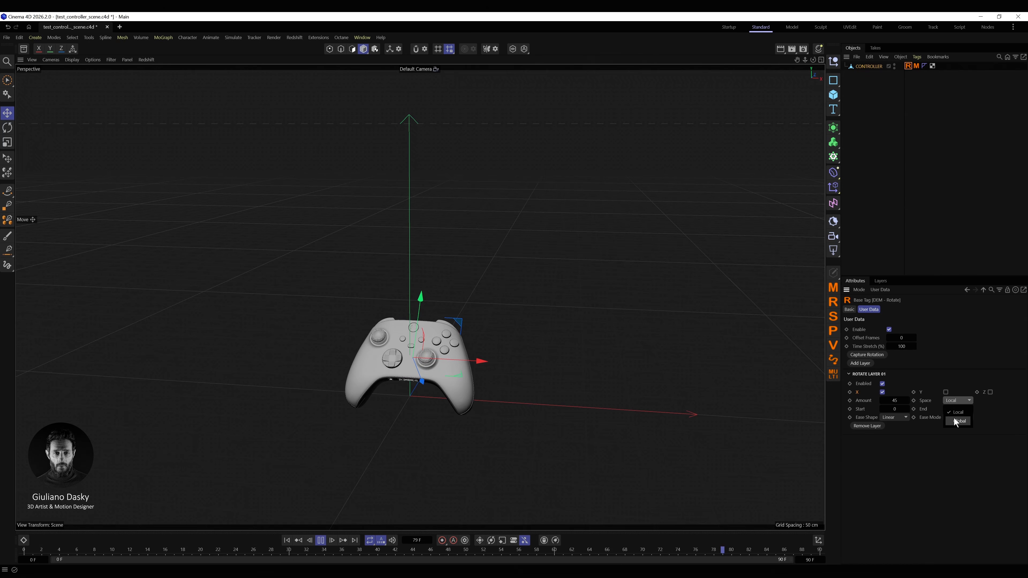
pyautogui.click(957, 399)
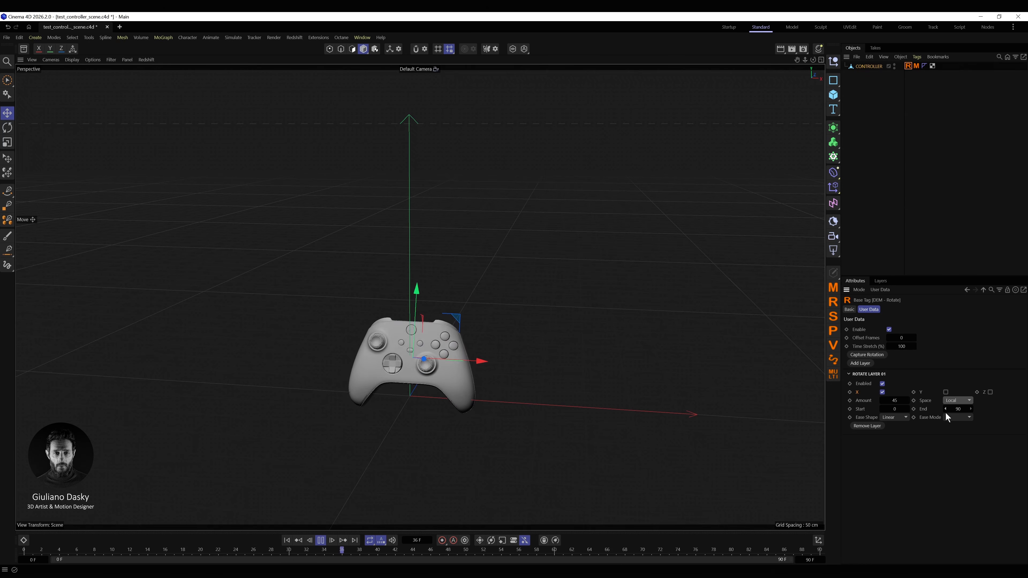
pyautogui.click(907, 417)
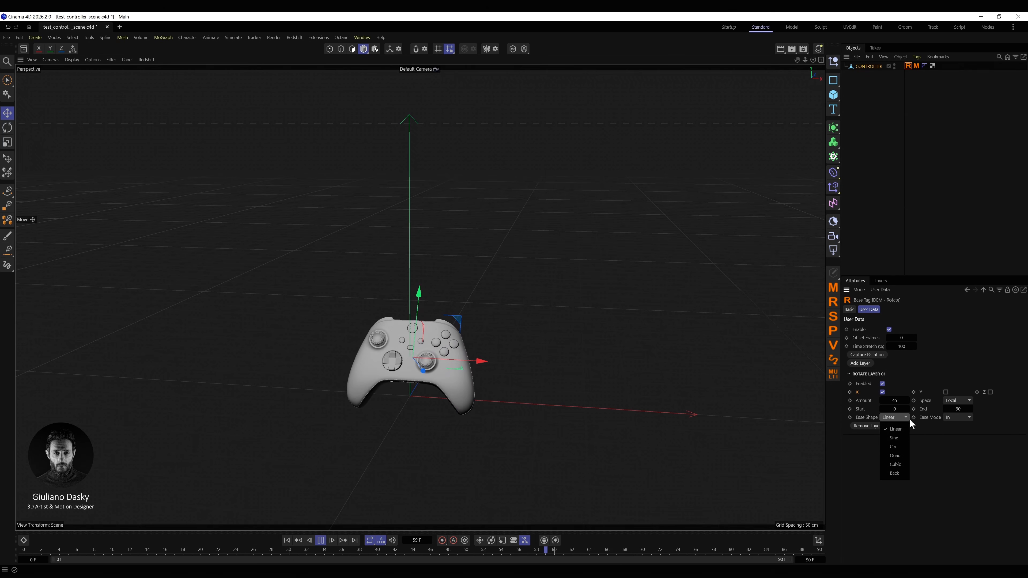
pyautogui.click(896, 465)
pyautogui.click(955, 419)
pyautogui.click(962, 448)
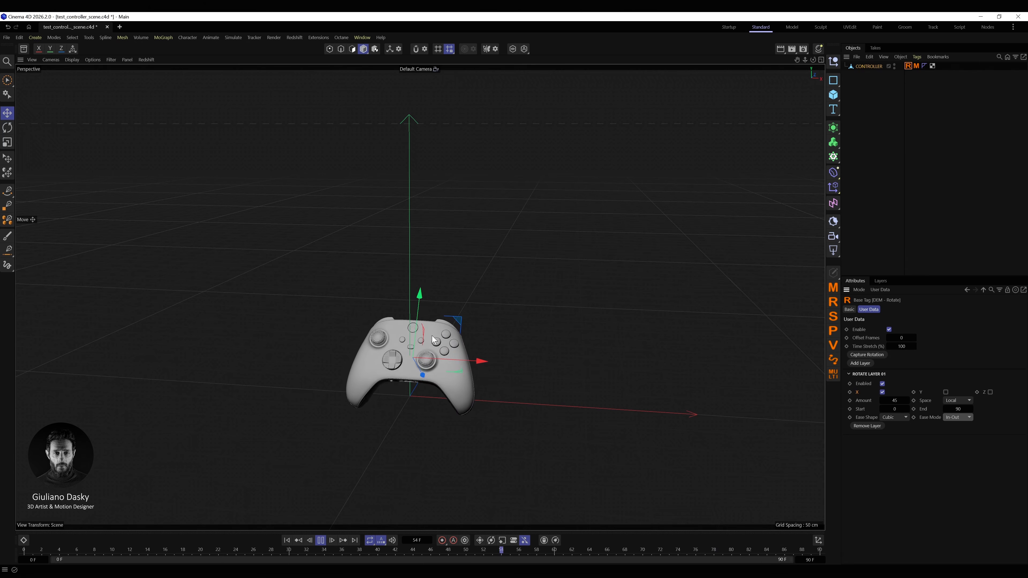
# On the Move tag, set Move Layer 02 to Local space with an amount of 100, and enable the tag
pyautogui.click(917, 66)
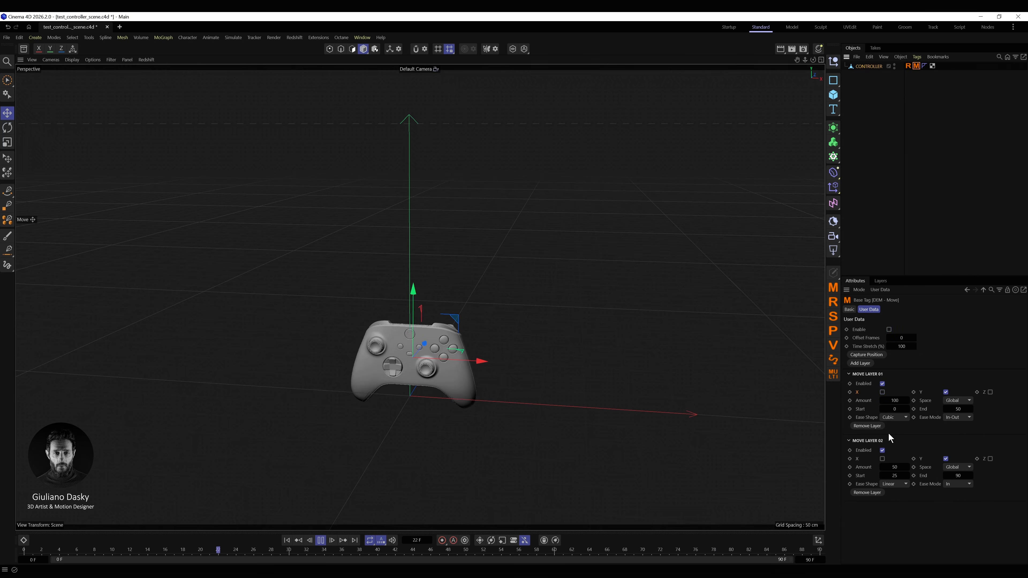
pyautogui.click(954, 468)
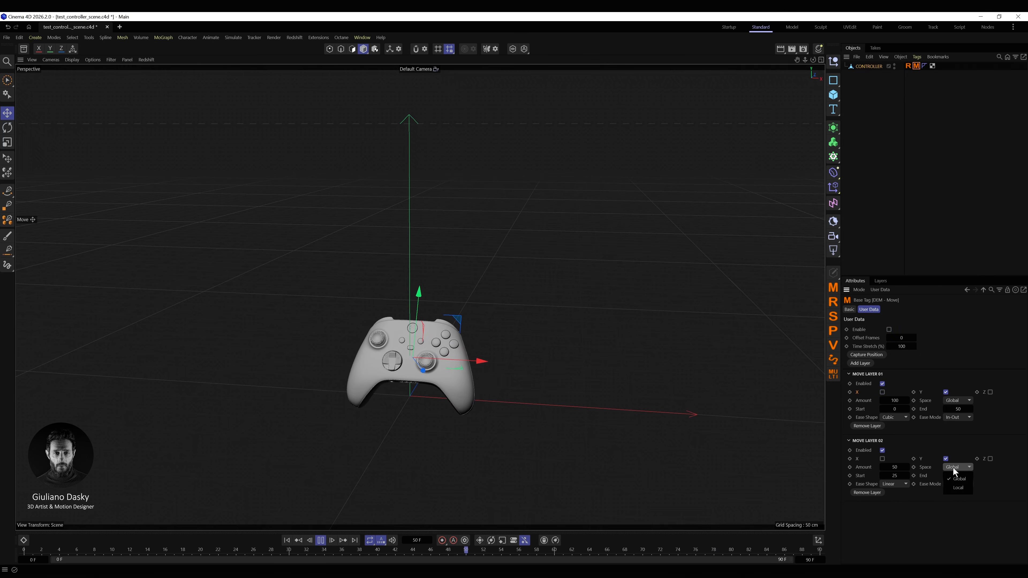
pyautogui.click(960, 487)
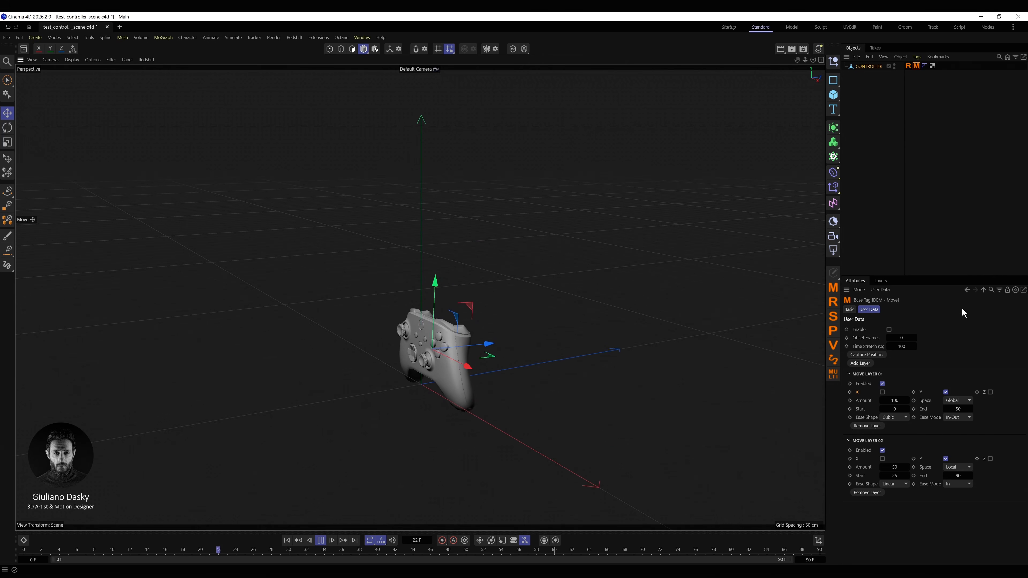
pyautogui.click(889, 329)
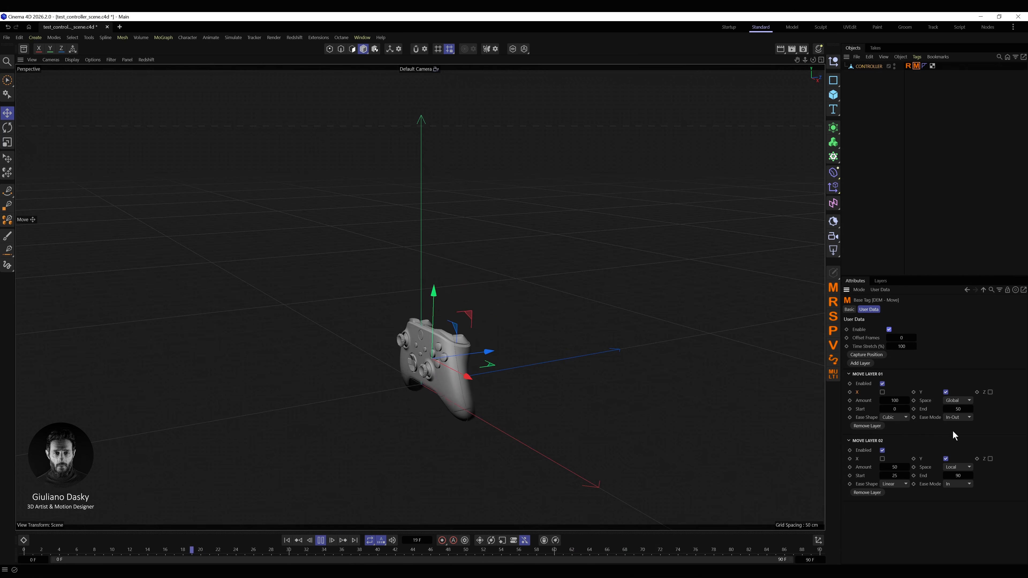
pyautogui.click(894, 467)
pyautogui.write('100')
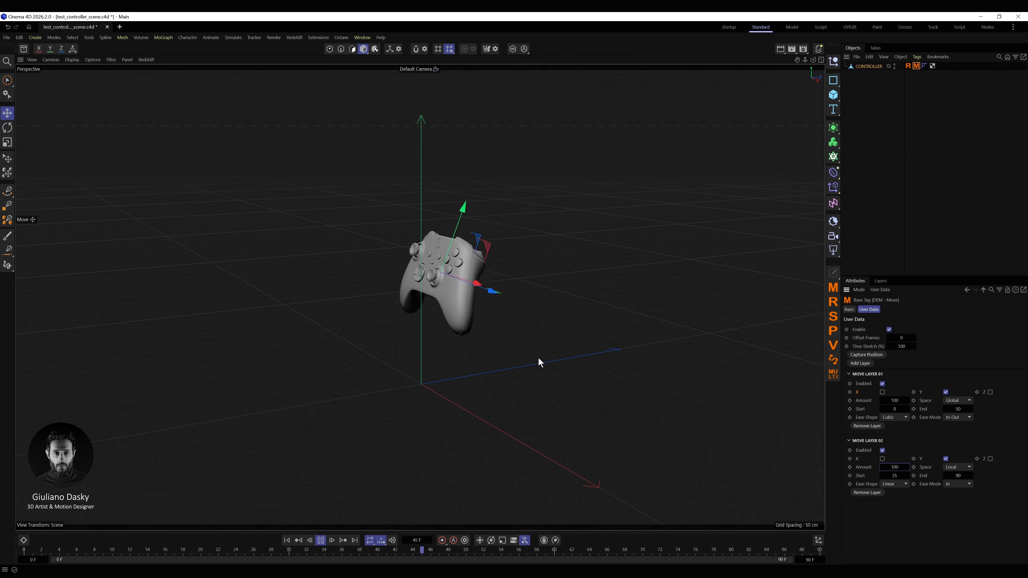
# Try Global space on Move Layer 02 during playback to compare the motion, and switch it back to Local
pyautogui.click(952, 468)
pyautogui.click(958, 480)
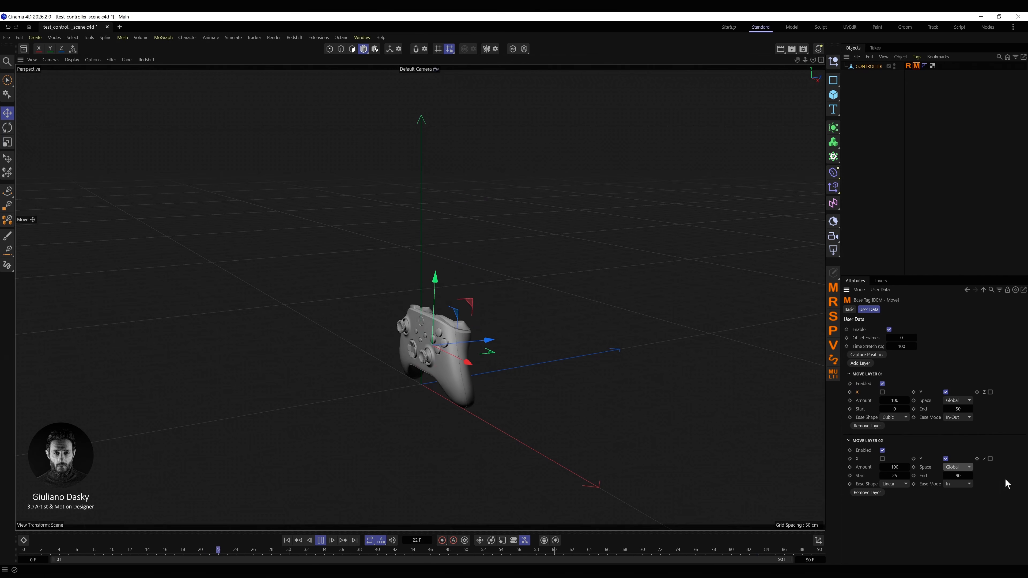
pyautogui.click(955, 468)
pyautogui.click(958, 488)
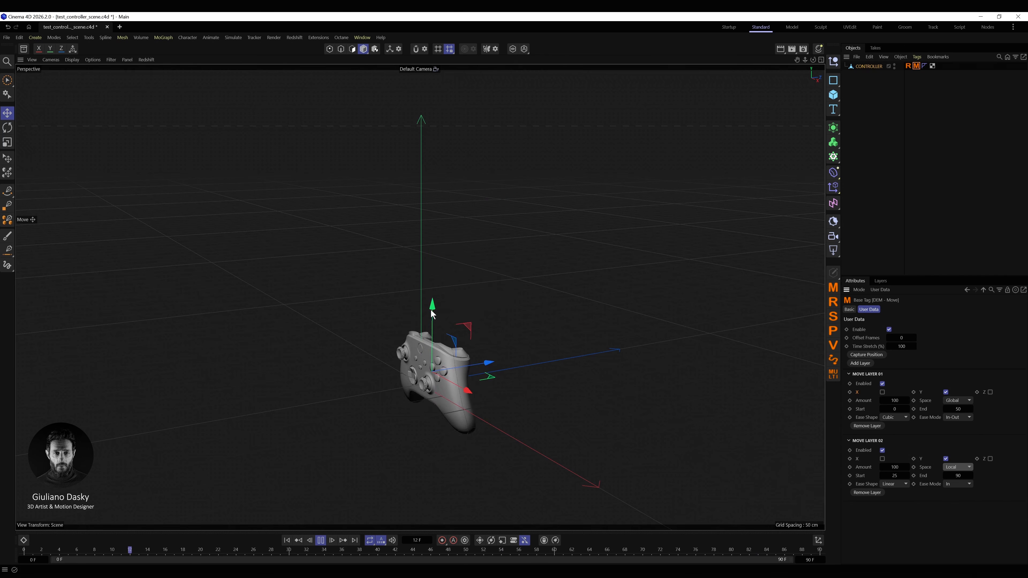
# Stop playback, add a second layer to the controller's Rotate tag, and enable its Y axis
pyautogui.click(321, 541)
pyautogui.keyDown('alt'); pyautogui.moveTo(501, 251); pyautogui.dragTo(586, 240); pyautogui.keyUp('alt')
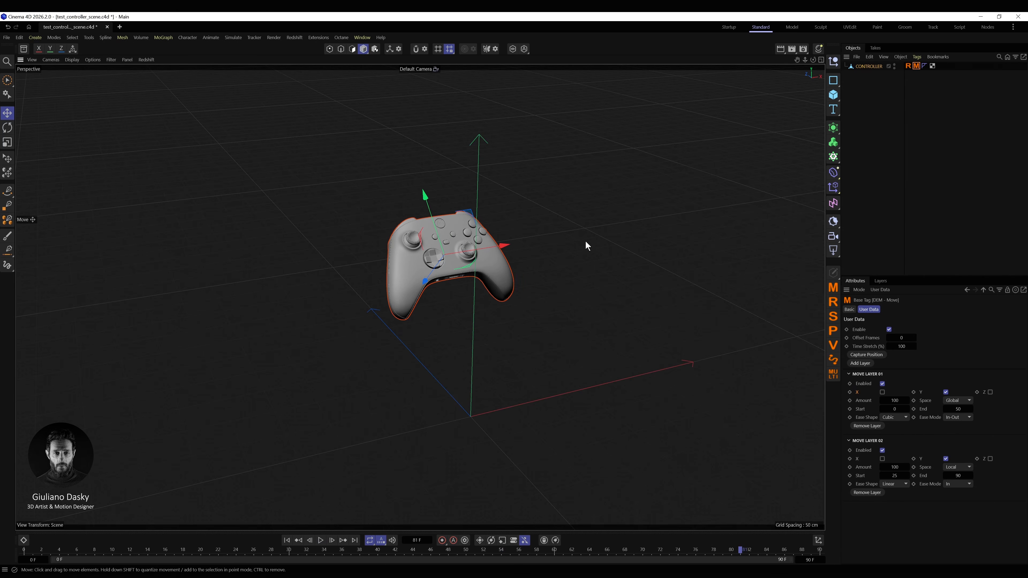
pyautogui.click(908, 67)
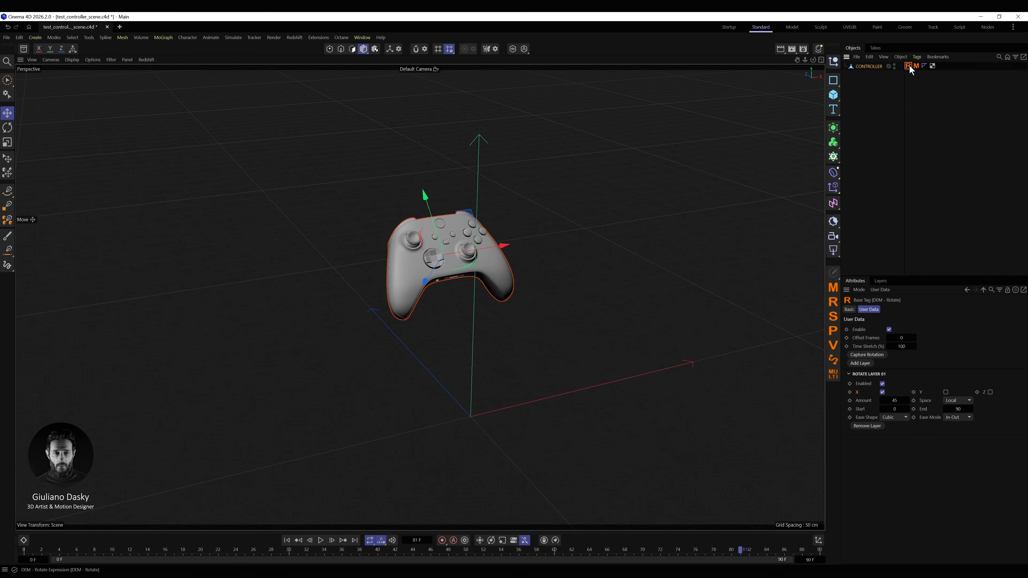
pyautogui.click(859, 363)
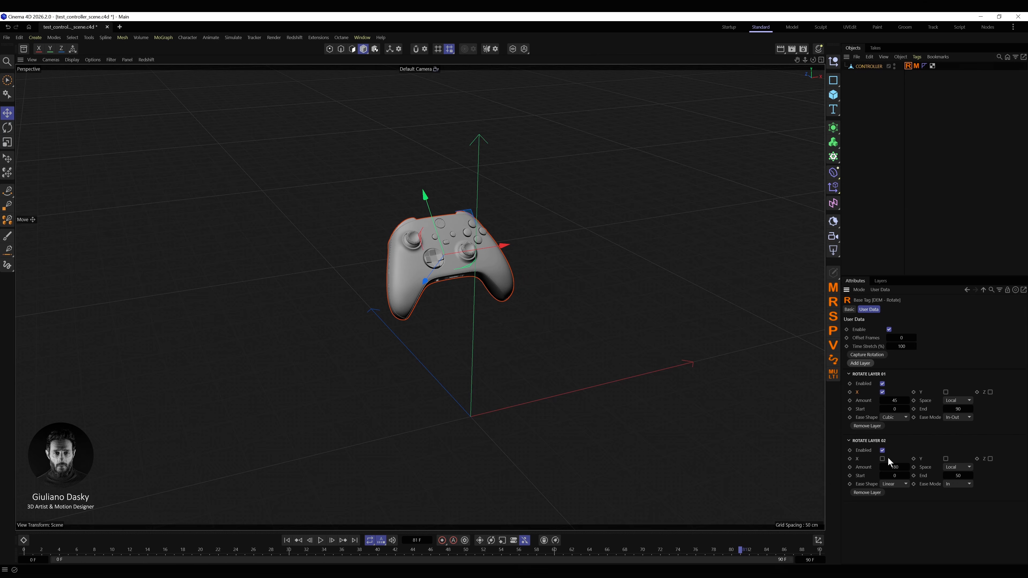
pyautogui.click(946, 459)
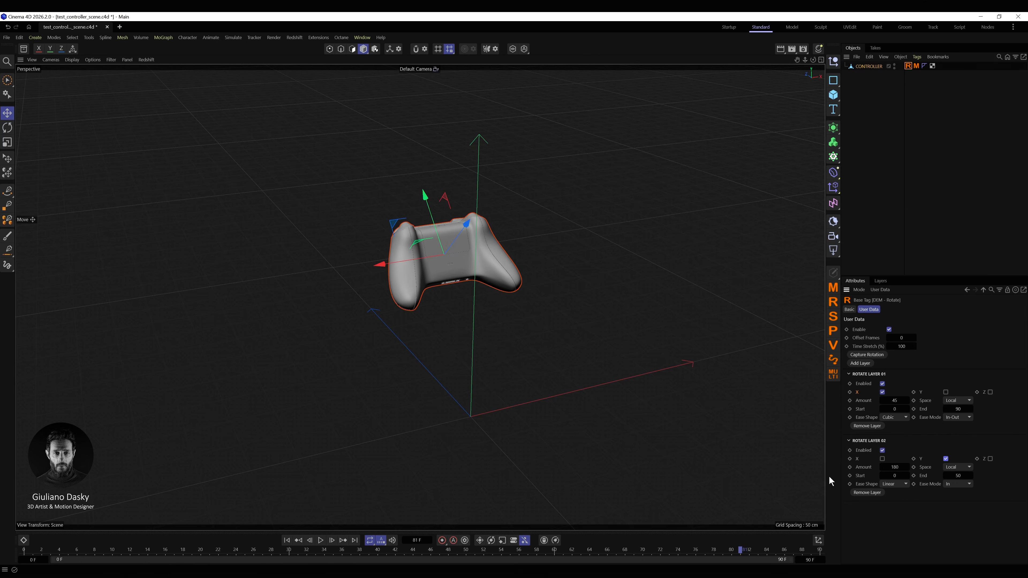
# Set Rotate Layer 02's amount to 360, its start frame to 25, and its end frame to 90
pyautogui.click(895, 467)
pyautogui.write('360')
pyautogui.press('Return')
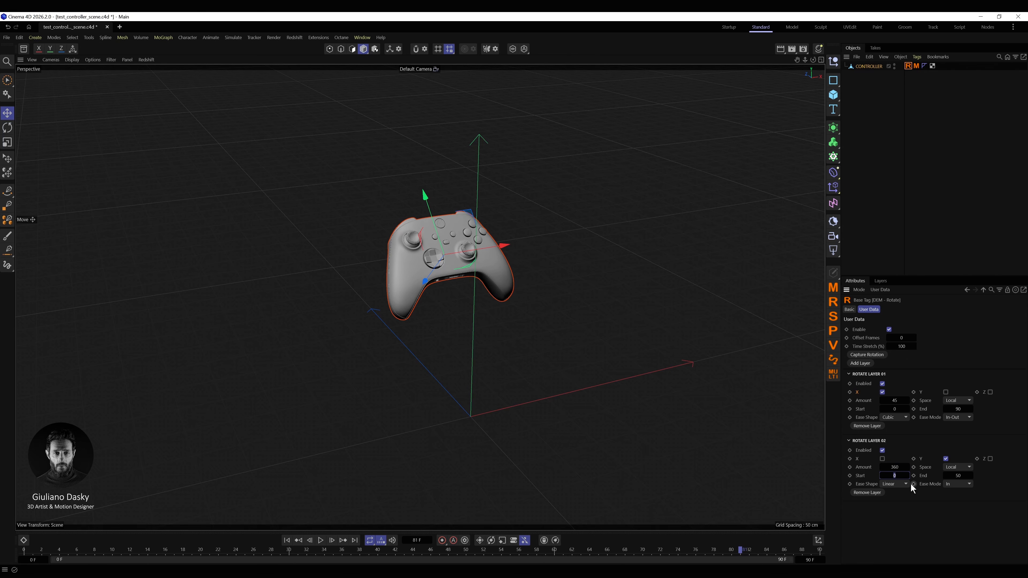
pyautogui.click(959, 475)
pyautogui.press('Return')
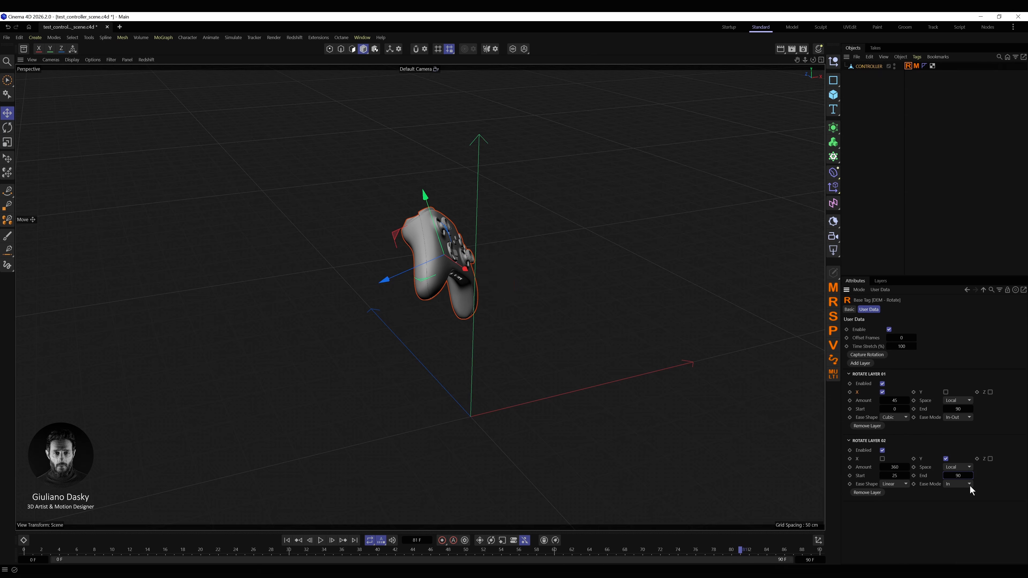
# Try the Cubic ease shape on Rotate Layer 02, set its ease mode to In-Out, and choose the Circ shape
pyautogui.click(895, 484)
pyautogui.click(898, 530)
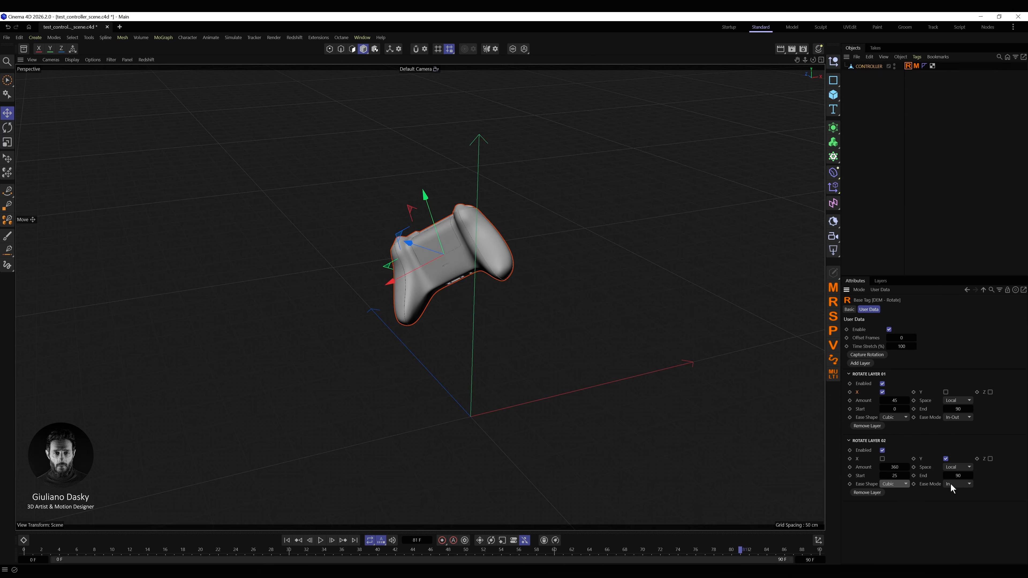
pyautogui.click(951, 484)
pyautogui.click(954, 519)
pyautogui.click(896, 485)
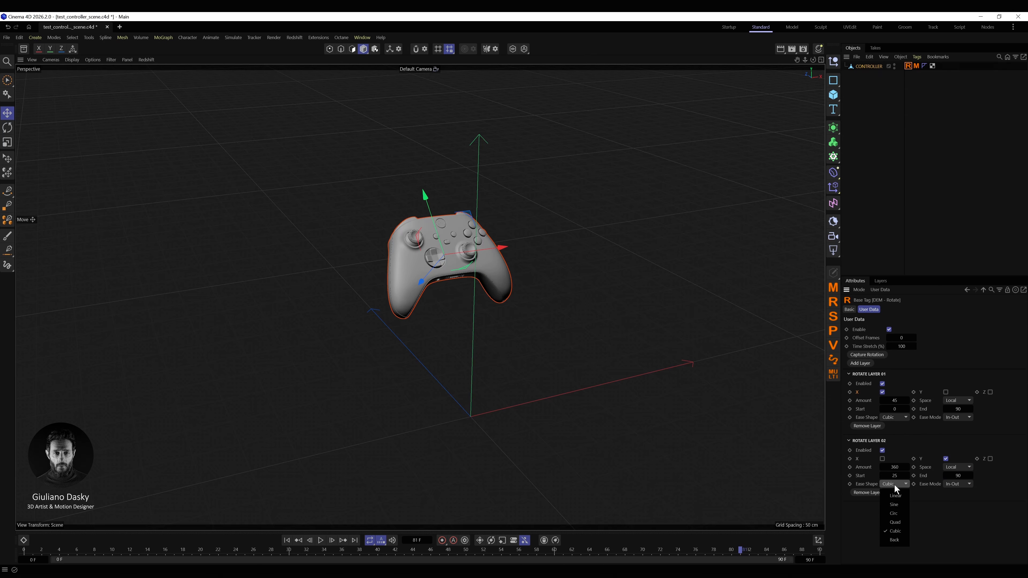
pyautogui.click(896, 512)
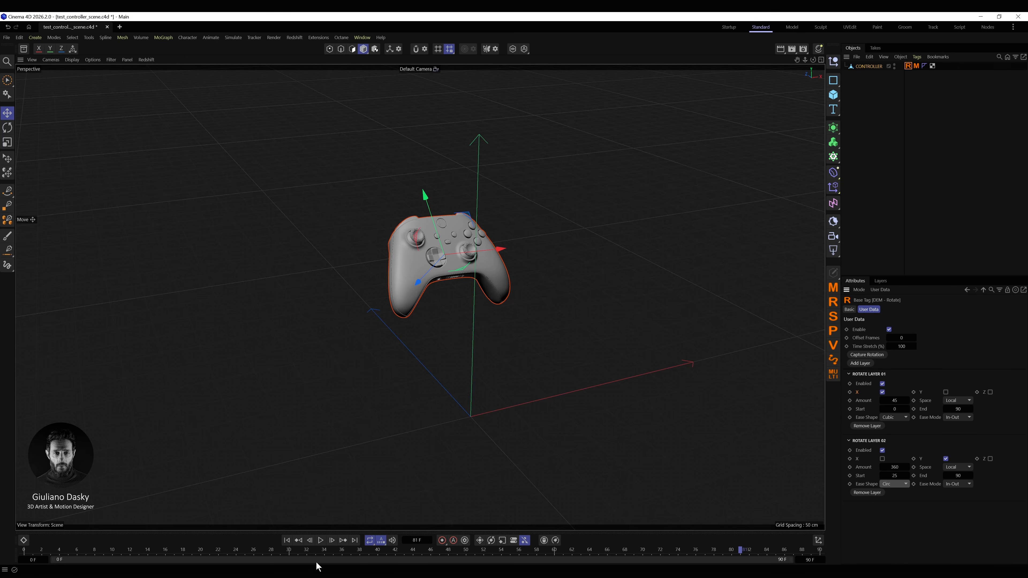
# Play the animation from the first frame, examine the controller's combined move and rotation from several angles, and stop playback
pyautogui.click(286, 540)
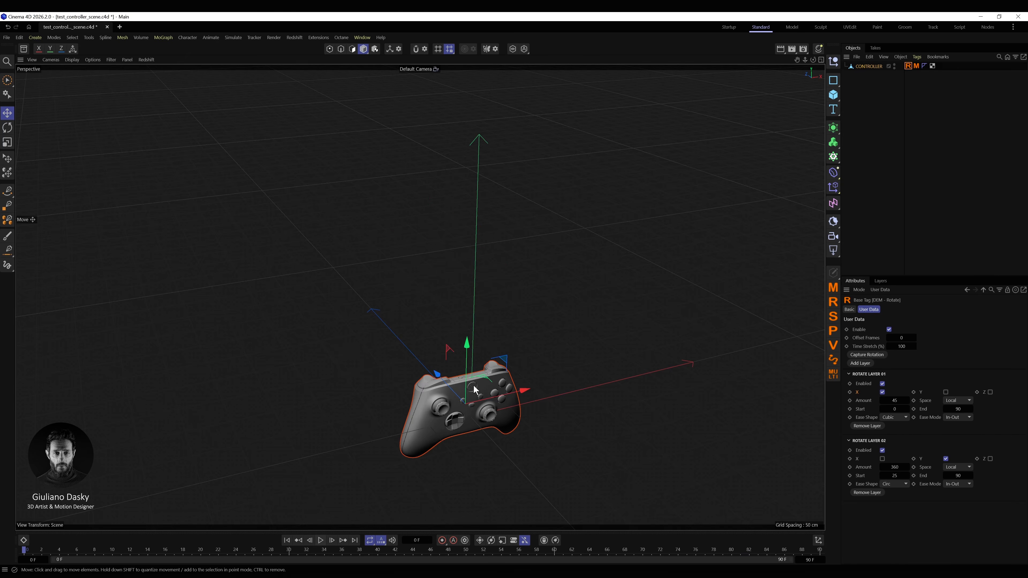
pyautogui.keyDown('alt'); pyautogui.moveTo(474, 394); pyautogui.dragTo(387, 368); pyautogui.keyUp('alt')
pyautogui.keyDown('alt'); pyautogui.moveTo(518, 415); pyautogui.dragTo(455, 360, button='middle'); pyautogui.keyUp('alt')
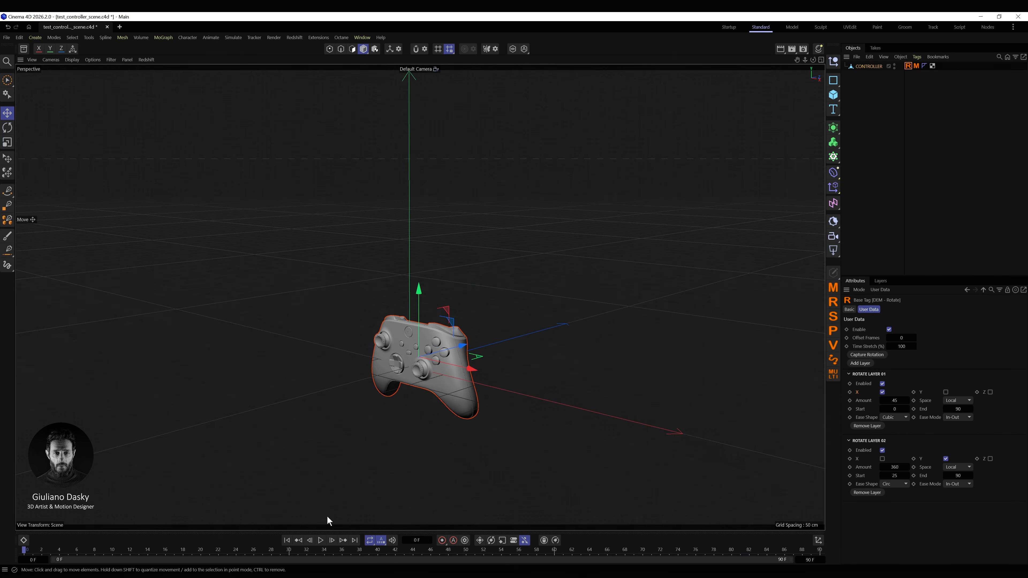
pyautogui.click(320, 540)
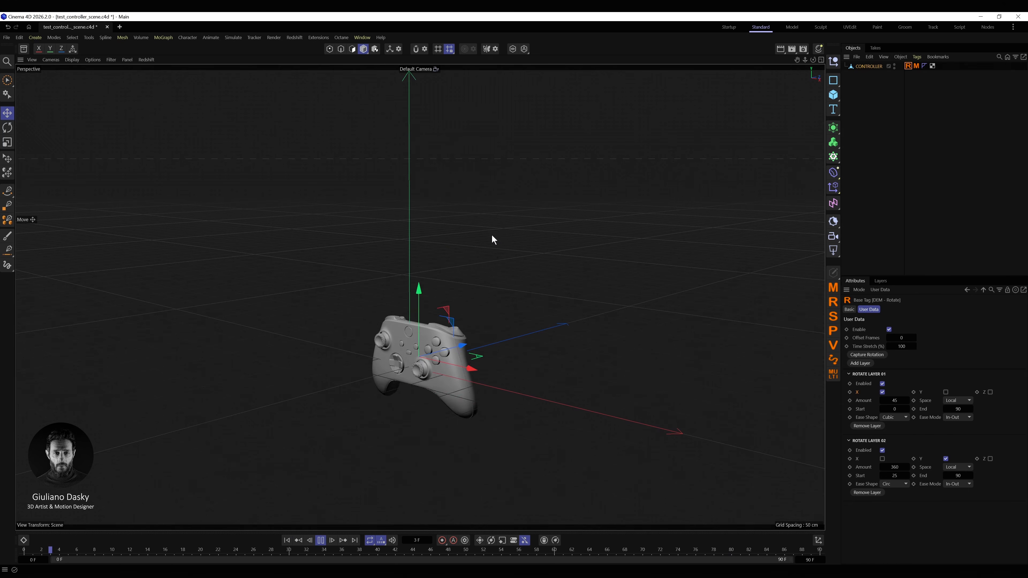
pyautogui.keyDown('alt'); pyautogui.moveTo(470, 300); pyautogui.dragTo(413, 335, button='middle'); pyautogui.keyUp('alt')
pyautogui.keyDown('alt'); pyautogui.moveTo(413, 336); pyautogui.dragTo(452, 271); pyautogui.keyUp('alt')
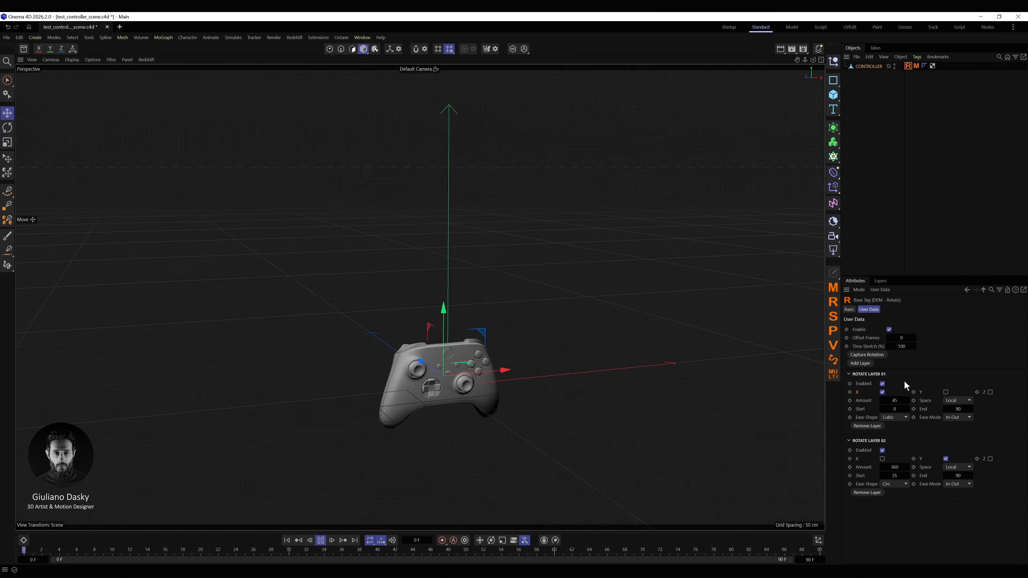
pyautogui.keyDown('alt'); pyautogui.moveTo(434, 354); pyautogui.dragTo(480, 346); pyautogui.keyUp('alt')
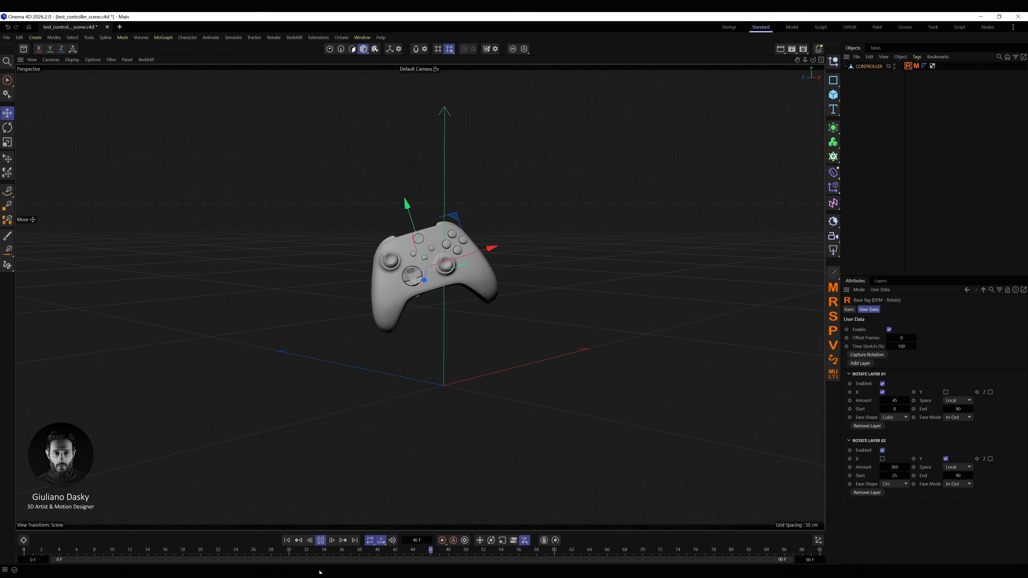
pyautogui.click(320, 540)
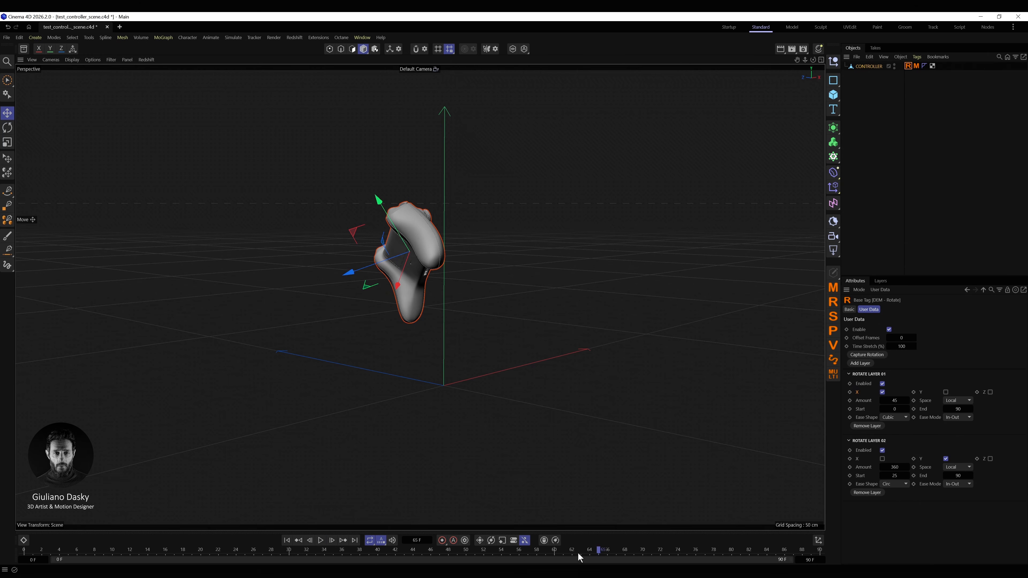
# Scrub back through the controller's spin on the timeline, replay the animation, and stop it
pyautogui.moveTo(580, 558); pyautogui.dragTo(339, 554)
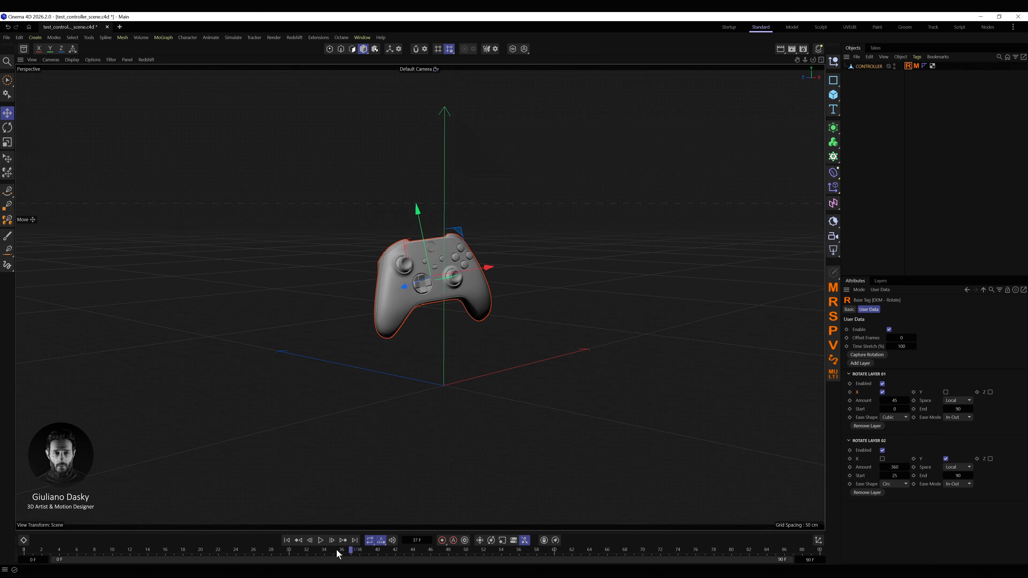
pyautogui.click(320, 541)
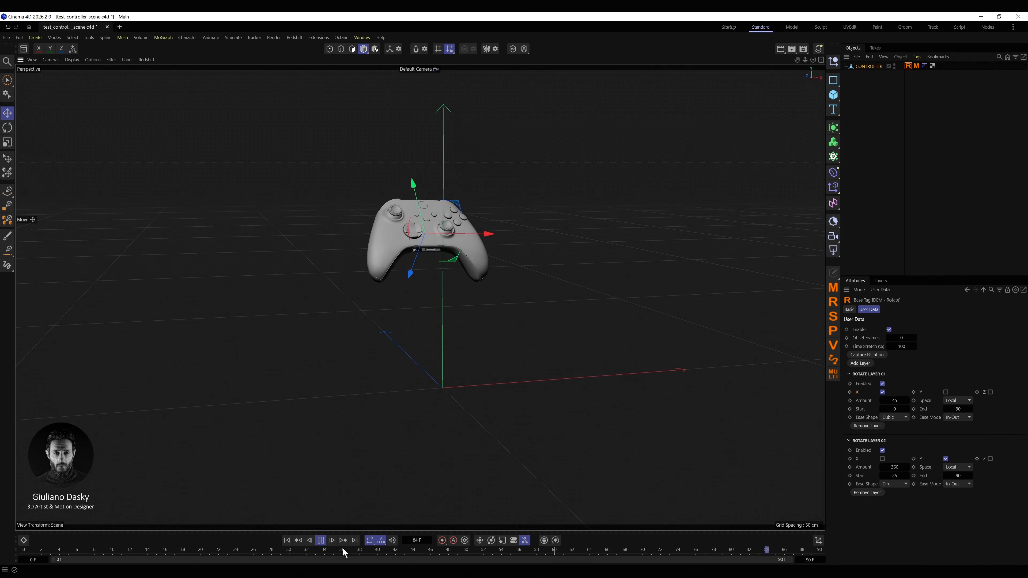
pyautogui.click(320, 541)
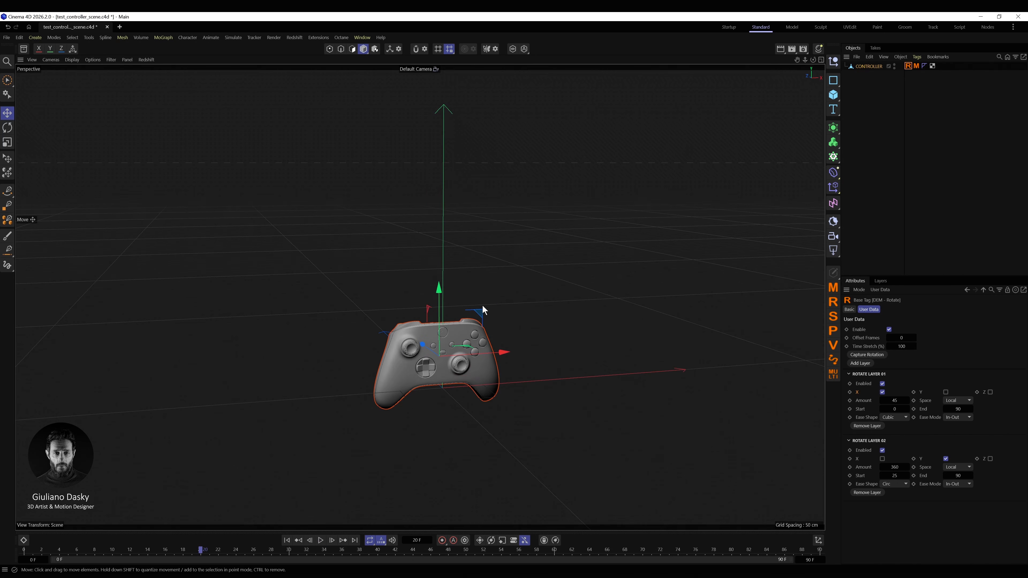
# Add a DEM Scale tag to the CONTROLLER object and create a scale layer in it
pyautogui.keyDown('alt'); pyautogui.moveTo(483, 306); pyautogui.dragTo(510, 310, button='middle'); pyautogui.keyUp('alt')
pyautogui.keyDown('alt'); pyautogui.moveTo(502, 316); pyautogui.dragTo(442, 322); pyautogui.keyUp('alt')
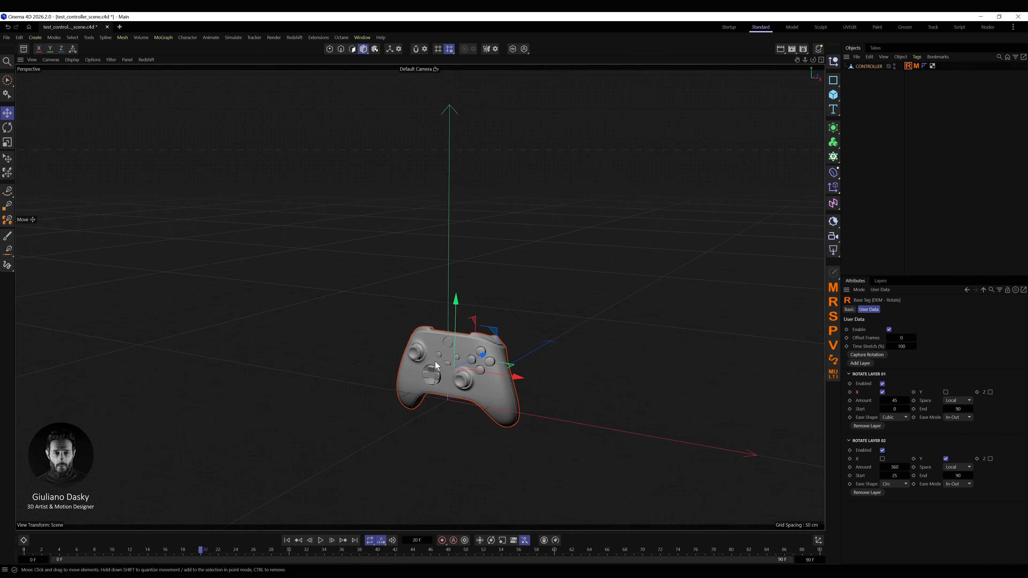
pyautogui.keyDown('alt'); pyautogui.moveTo(435, 361); pyautogui.dragTo(408, 336, button='middle'); pyautogui.keyUp('alt')
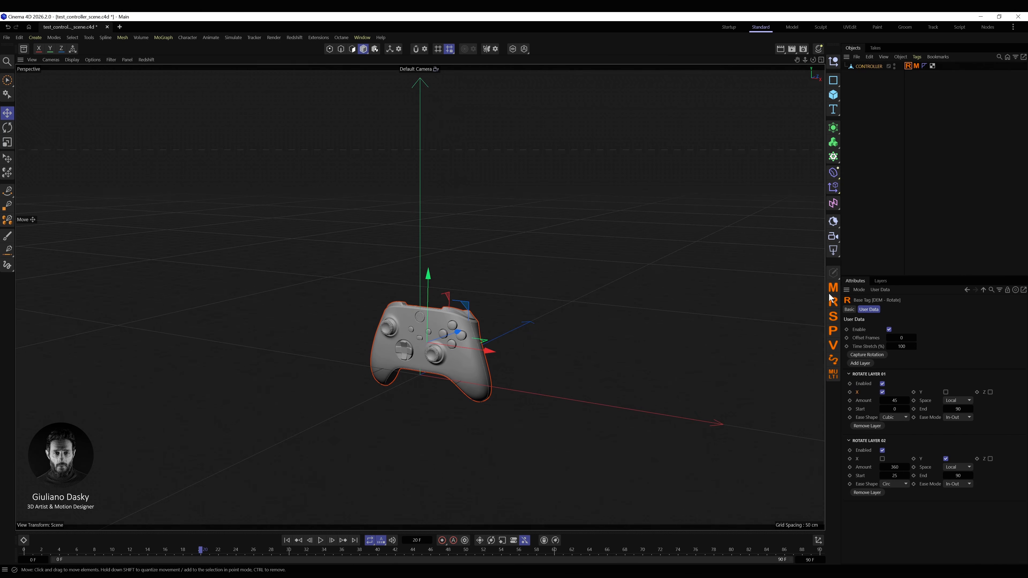
pyautogui.click(834, 317)
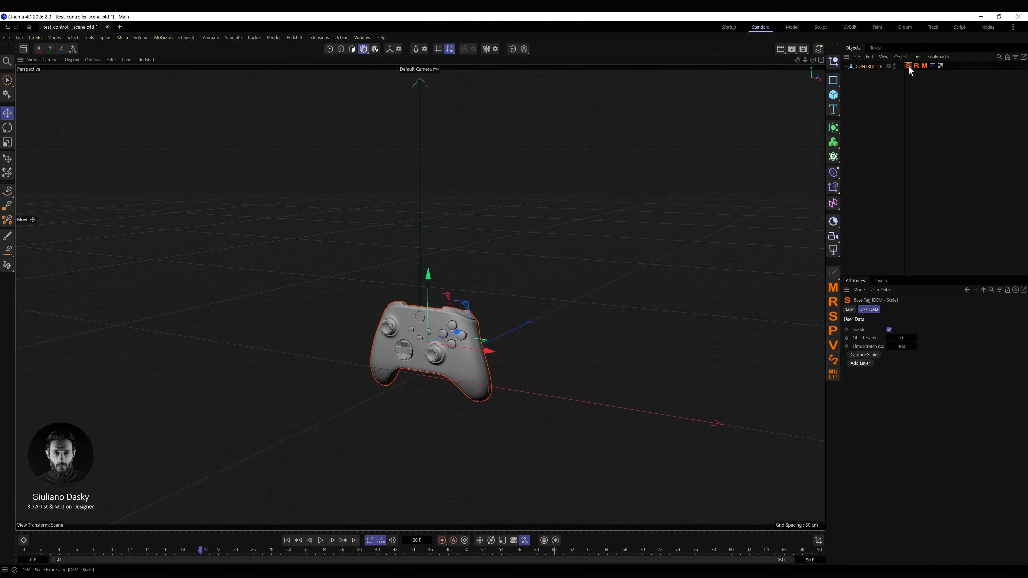
pyautogui.click(861, 364)
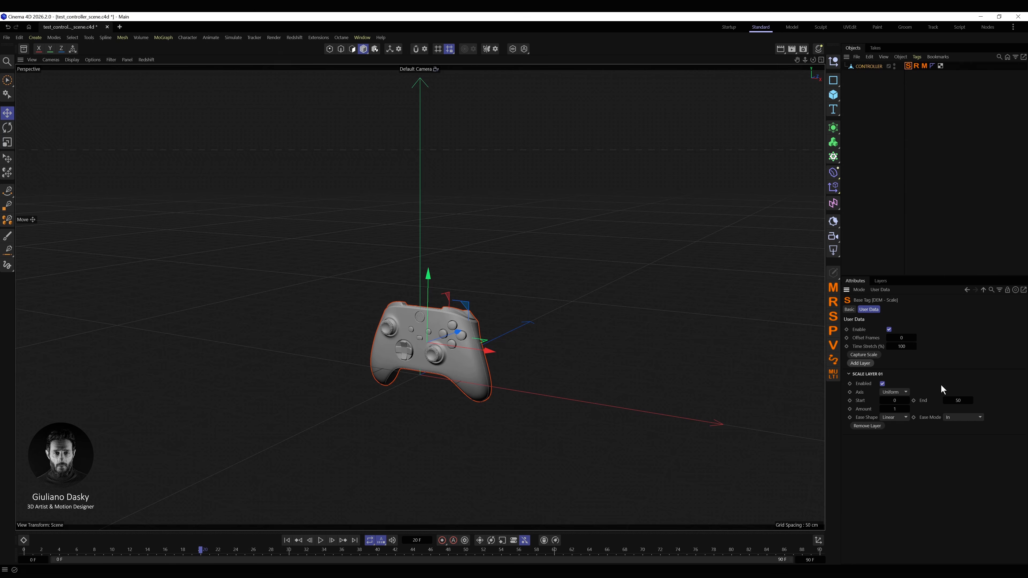
# Set the scale layer's end frame to 90 and its amount to 2, and return the timeline to the first frame
pyautogui.click(963, 401)
pyautogui.click(894, 409)
pyautogui.write('2')
pyautogui.press('Return')
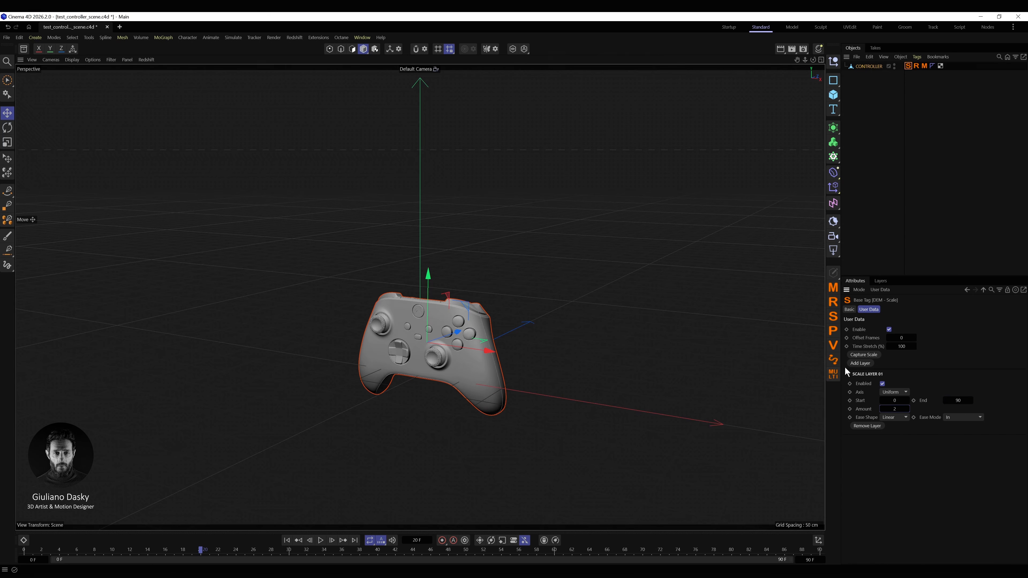
pyautogui.click(286, 540)
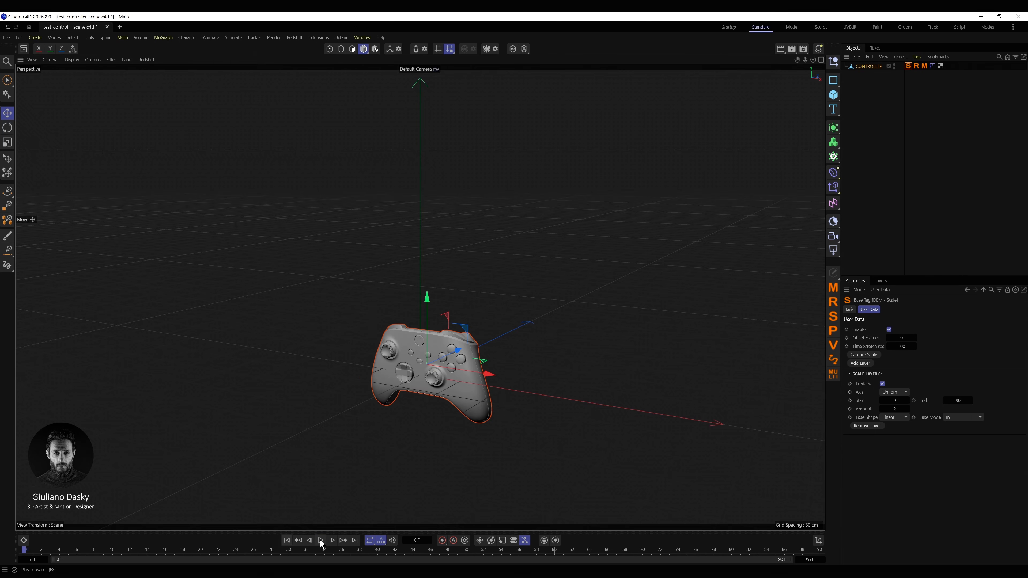
# Play the animation with the scale layer active, stop it, and return the timeline to the first frame
pyautogui.click(321, 540)
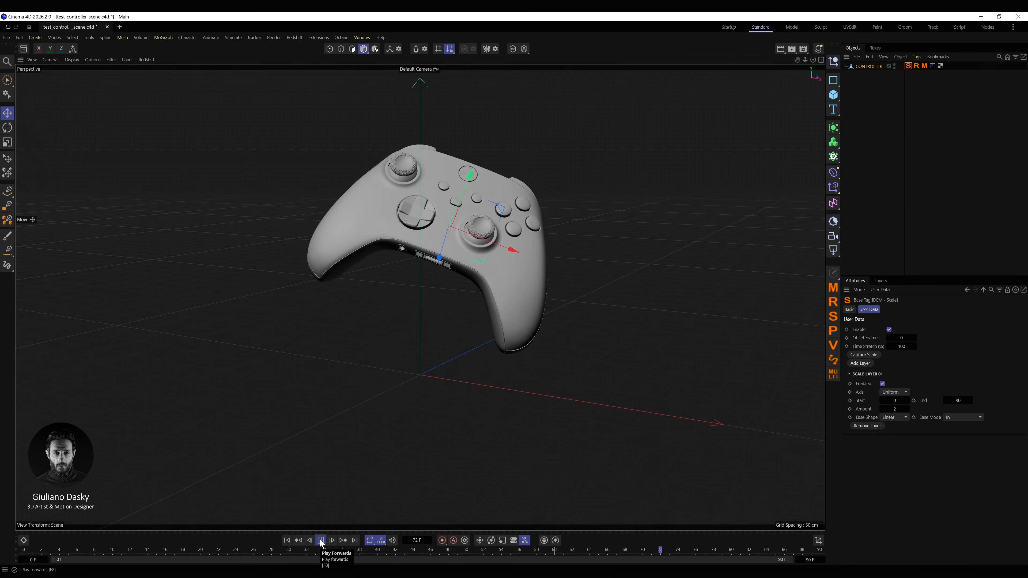
pyautogui.click(320, 540)
pyautogui.hotkey('shift', 'f')
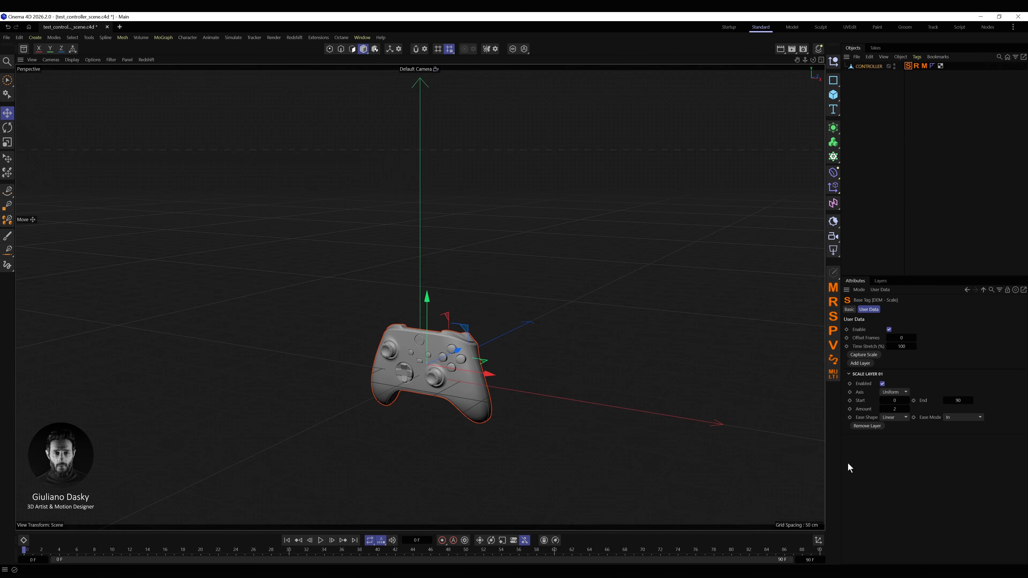
# Set the scale layer's ease shape to Circ and its ease mode to Out, and play the animation
pyautogui.click(903, 418)
pyautogui.click(895, 479)
pyautogui.click(953, 417)
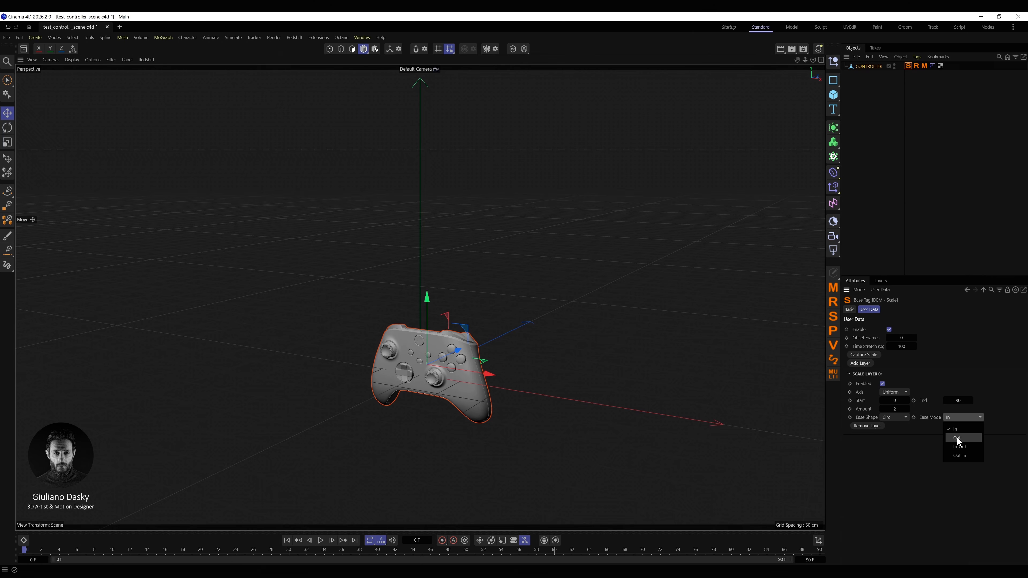
pyautogui.click(959, 438)
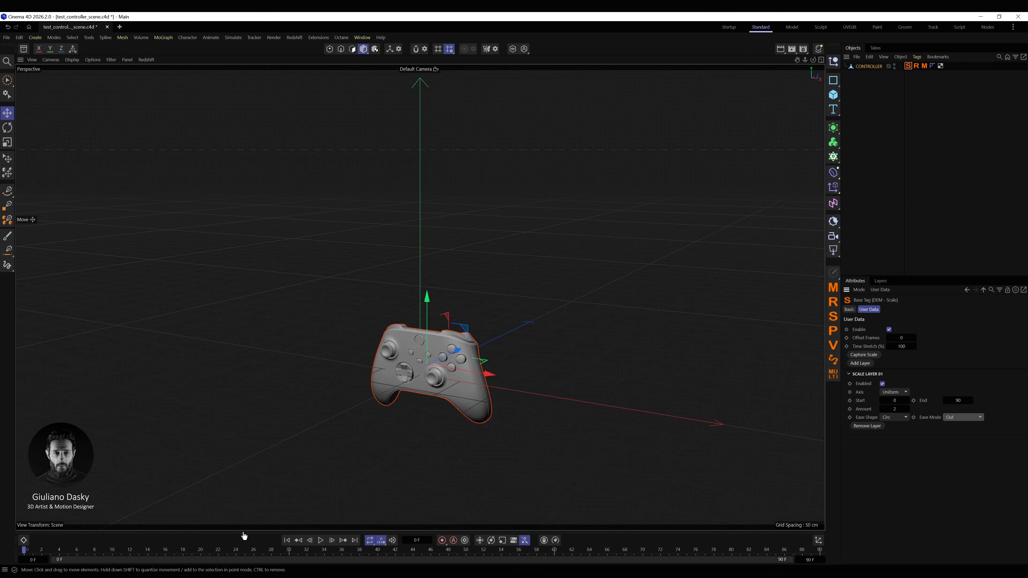
pyautogui.click(321, 540)
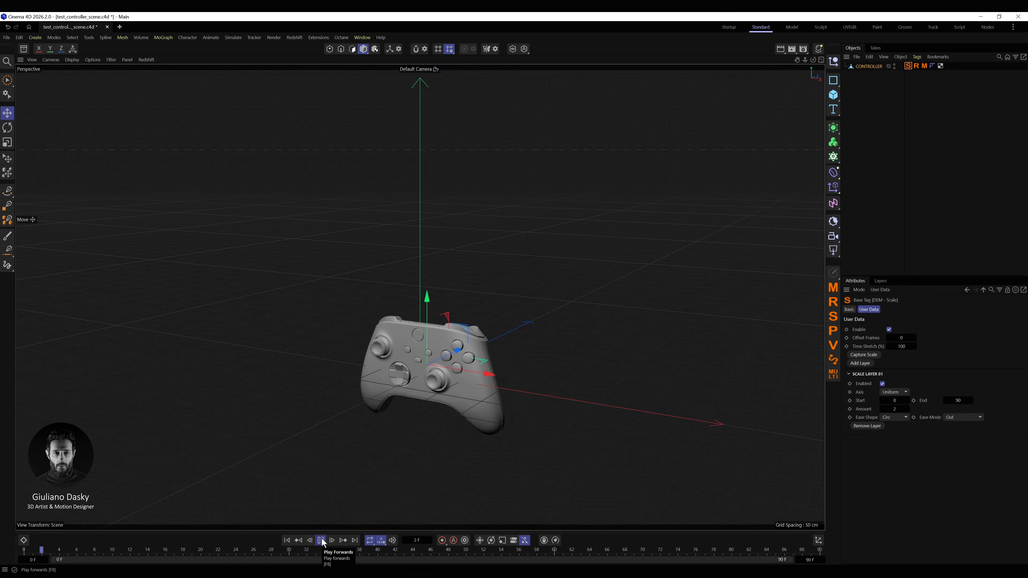
# Set the scale layer's amount to 0.5 and its ease mode to In during playback
pyautogui.click(894, 409)
pyautogui.write('0.5')
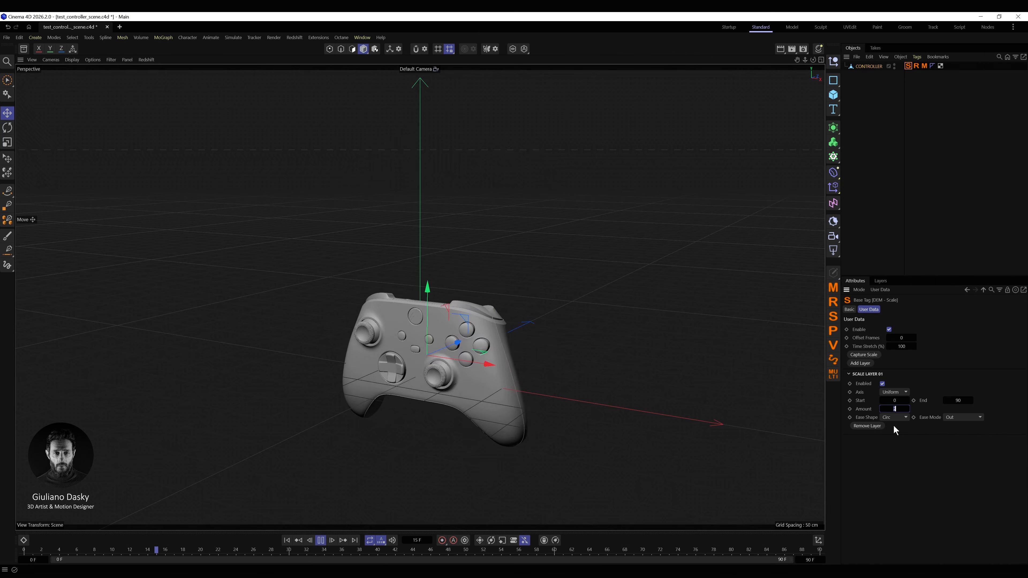
pyautogui.press('Return')
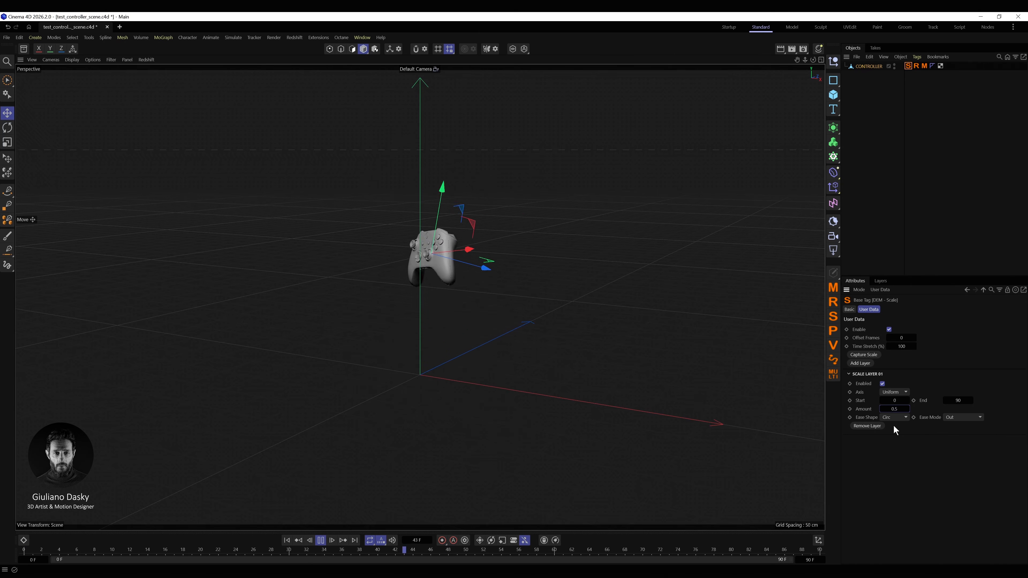
pyautogui.click(964, 417)
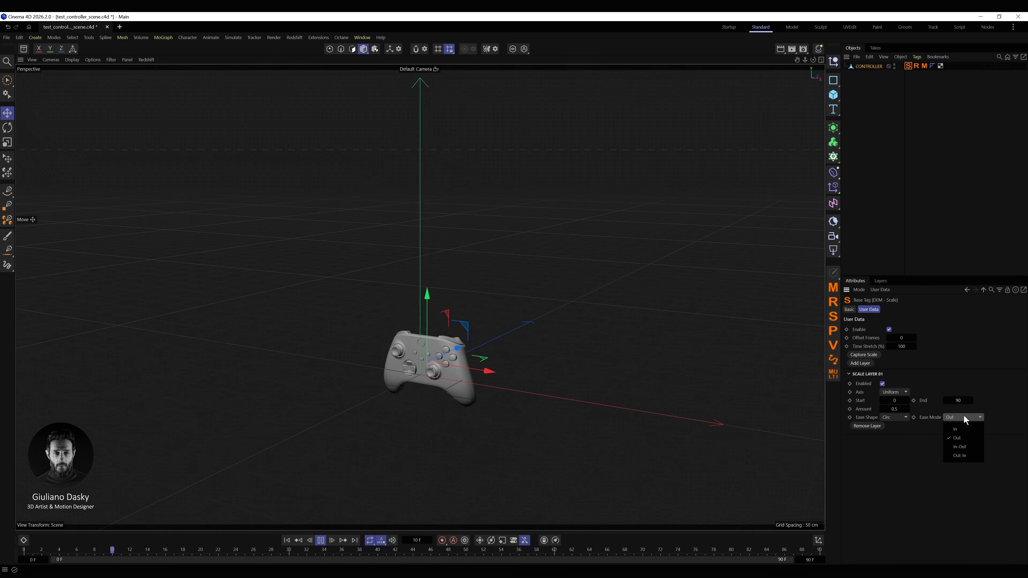
pyautogui.click(957, 430)
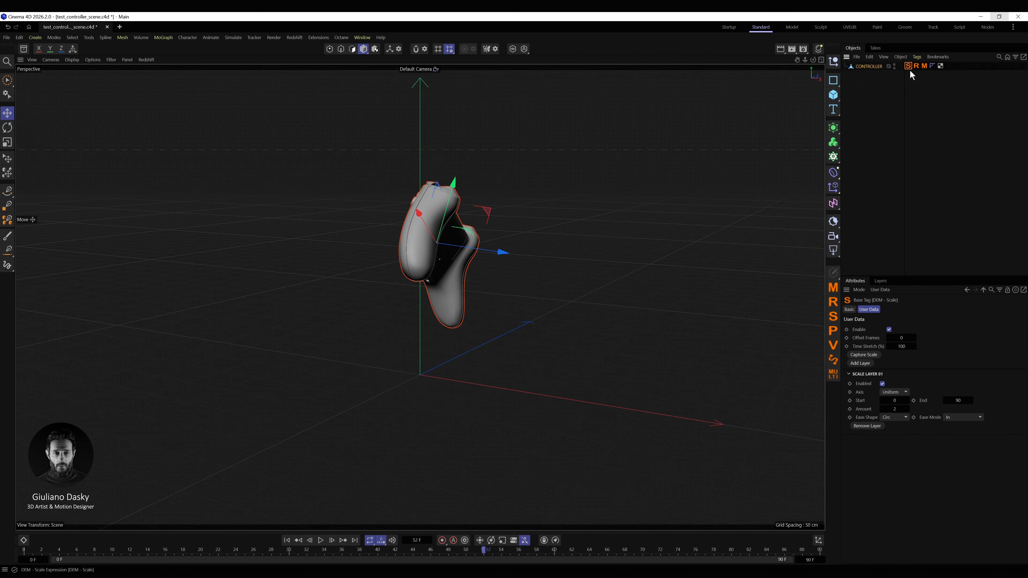
# Delete the DEM Scale tag from the CONTROLLER object and return the timeline to the first frame
pyautogui.press('Delete')
pyautogui.rightClick(908, 67)
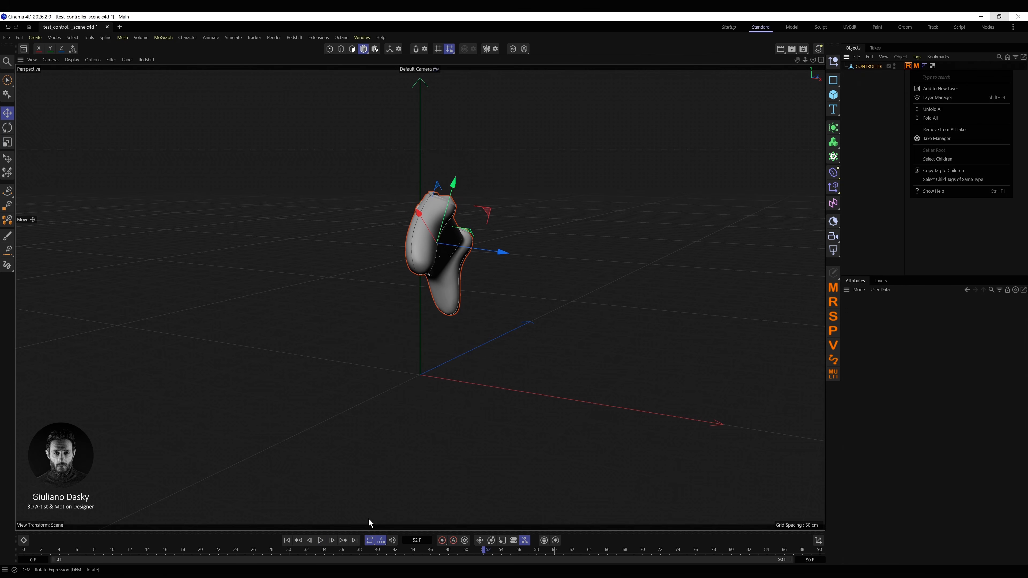
pyautogui.click(289, 540)
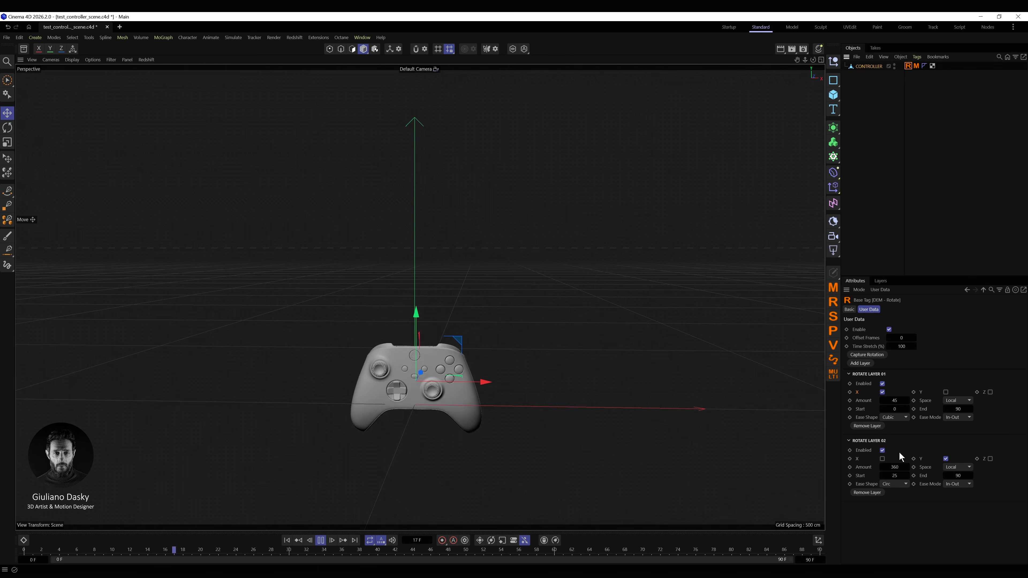
# Disable and re-enable Rotate Layer 02 twice during playback to compare the controller's motion with and without it
pyautogui.click(882, 450)
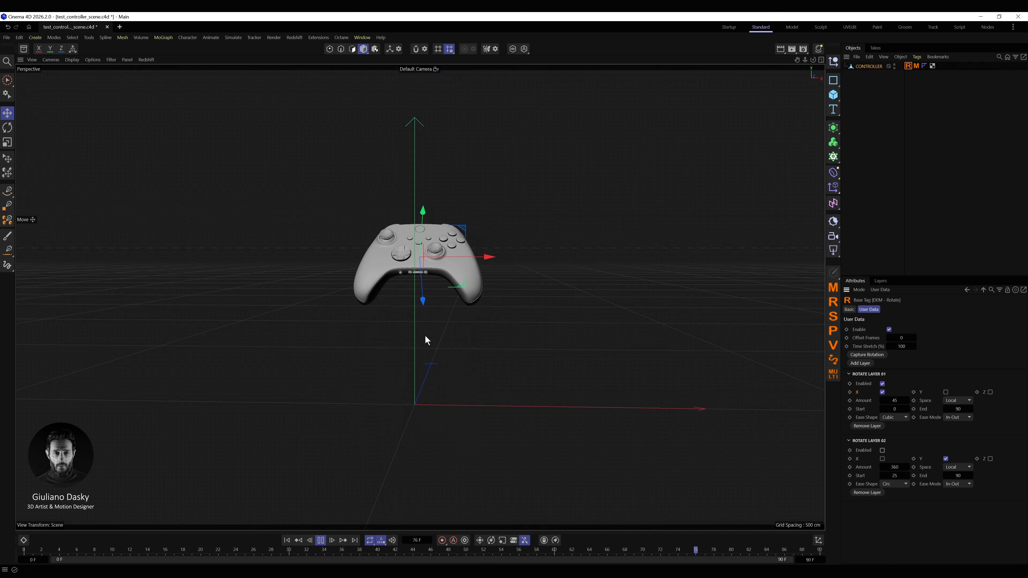
pyautogui.click(882, 450)
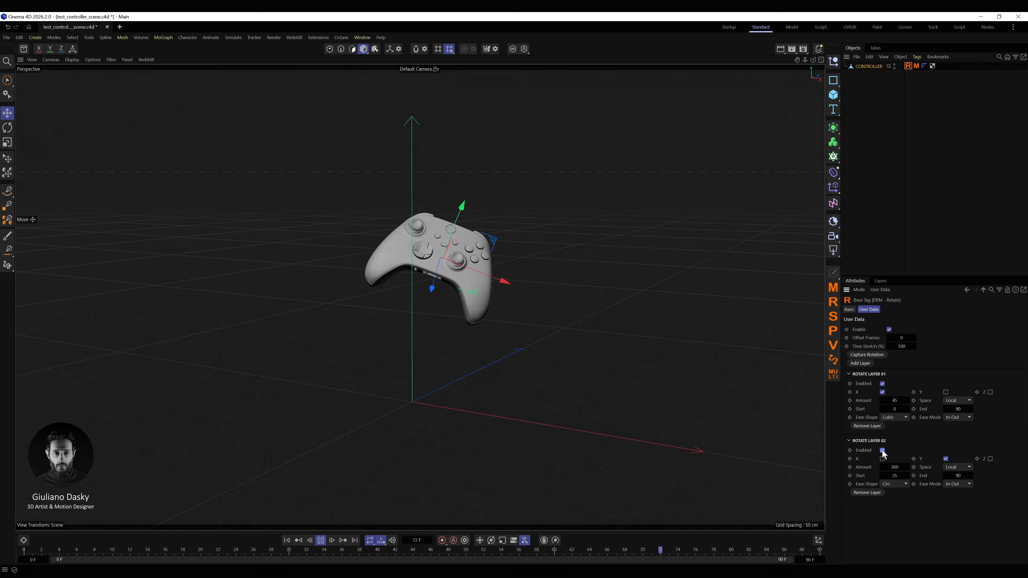
pyautogui.click(882, 450)
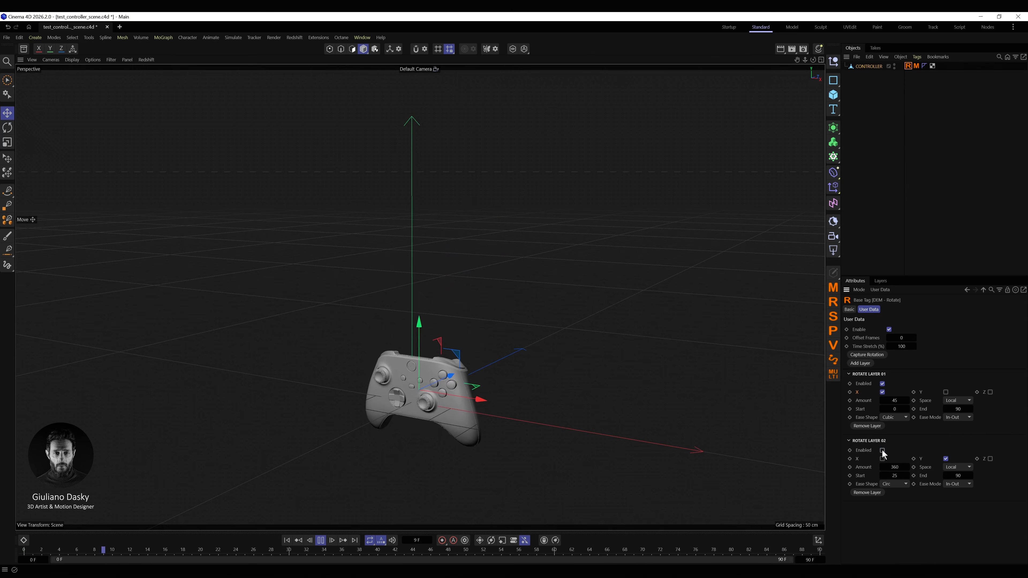
pyautogui.click(882, 451)
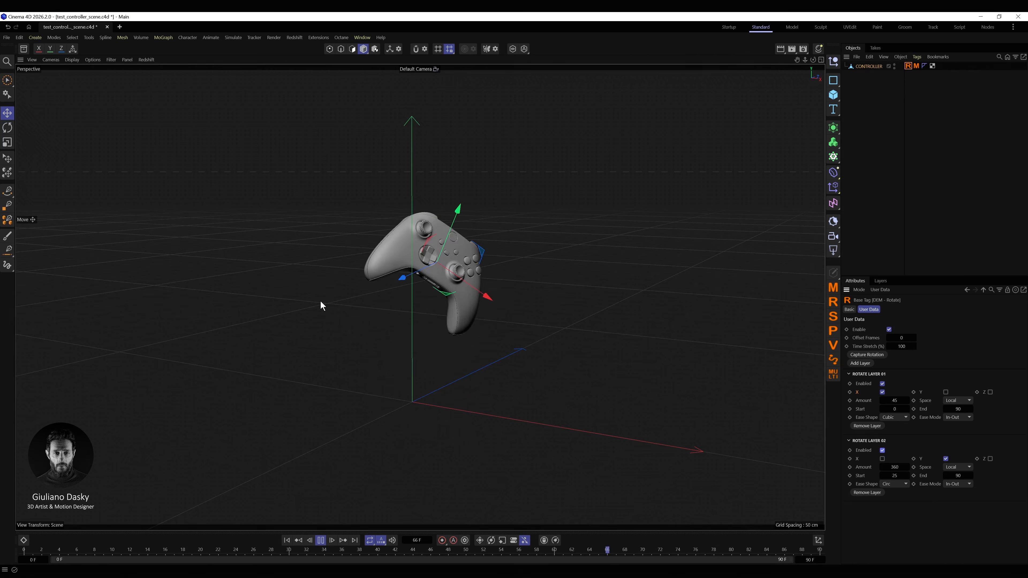
# Try a time stretch of 50% on the DEM Rotate tag, then reset it to 100%
pyautogui.click(899, 346)
pyautogui.write('50')
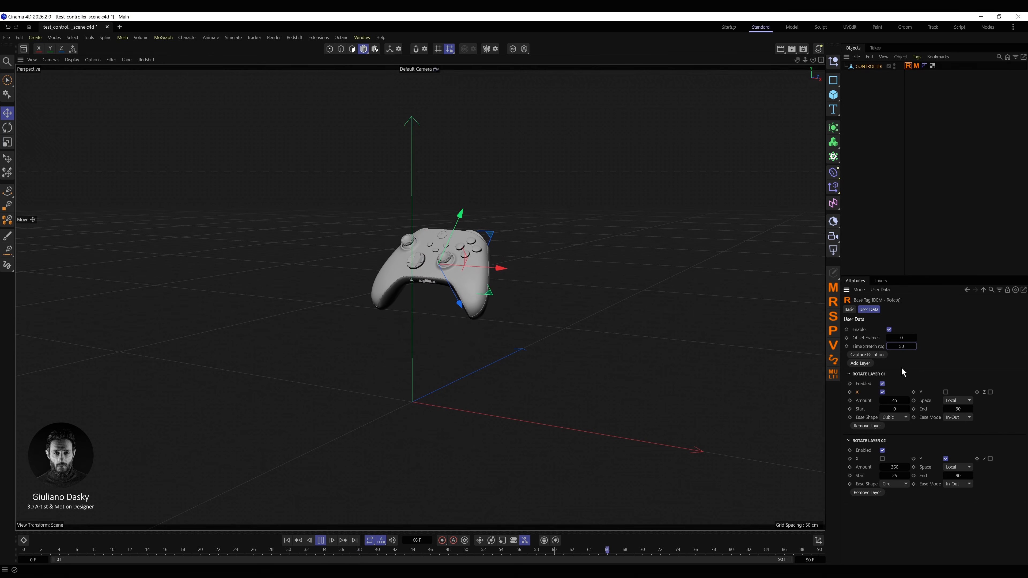
pyautogui.moveTo(436, 396)
pyautogui.keyDown('alt'); pyautogui.mouseDown()
pyautogui.moveTo(415, 392)
pyautogui.moveTo(423, 388)
pyautogui.mouseUp(); pyautogui.keyUp('alt')
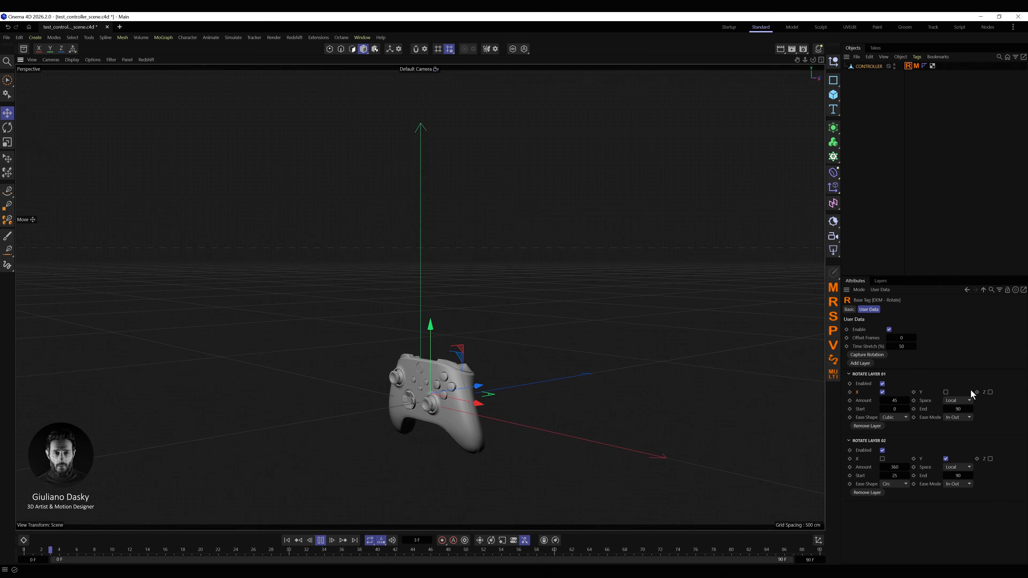
pyautogui.rightClick(914, 346)
# Try an offset of 20 frames on the DEM Rotate tag, reset it to 0, and stop playback
pyautogui.click(914, 337)
pyautogui.moveTo(914, 337); pyautogui.dragTo(914, 337)
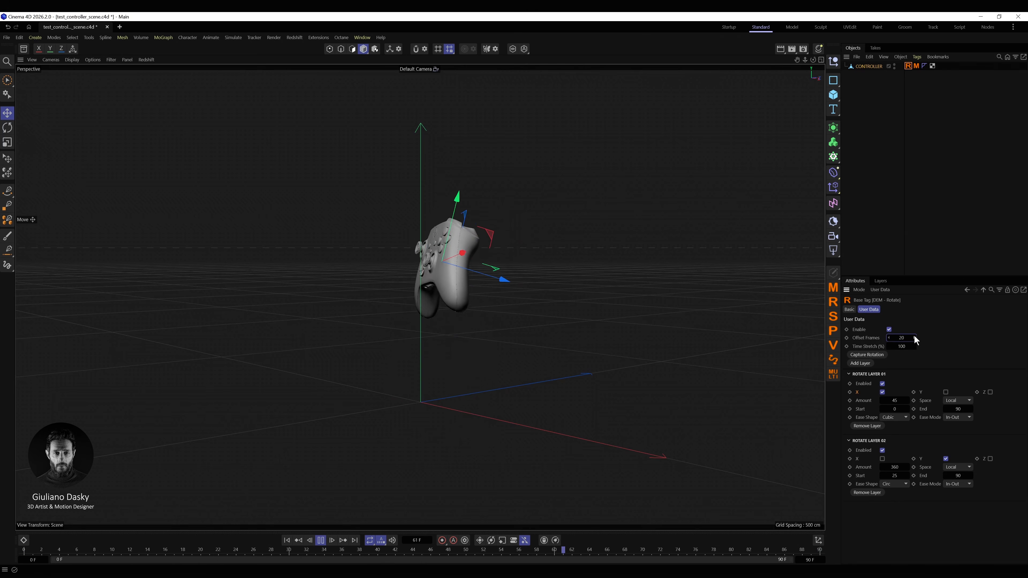
pyautogui.rightClick(914, 337)
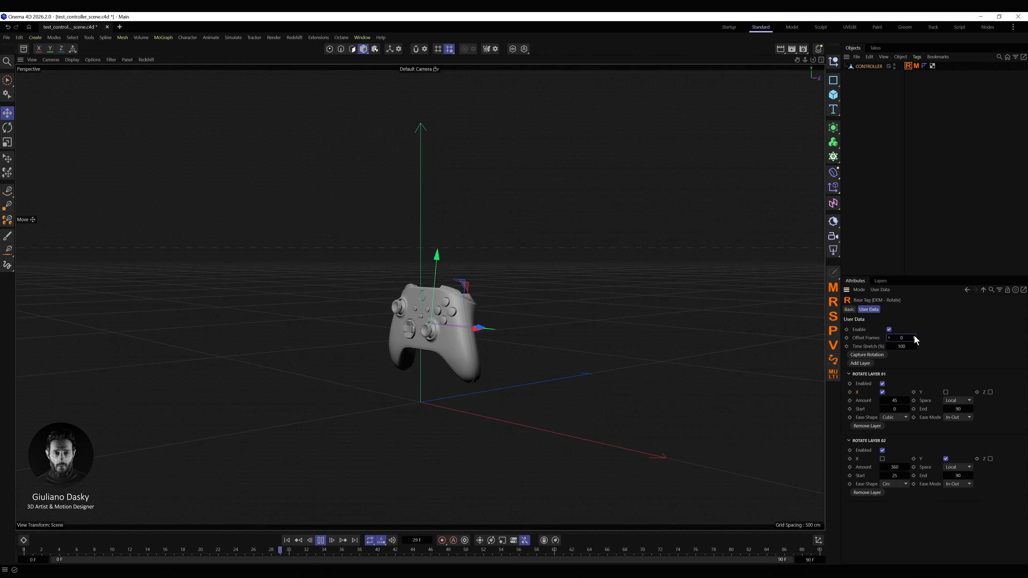
pyautogui.keyDown('alt'); pyautogui.moveTo(444, 304); pyautogui.dragTo(461, 309); pyautogui.keyUp('alt')
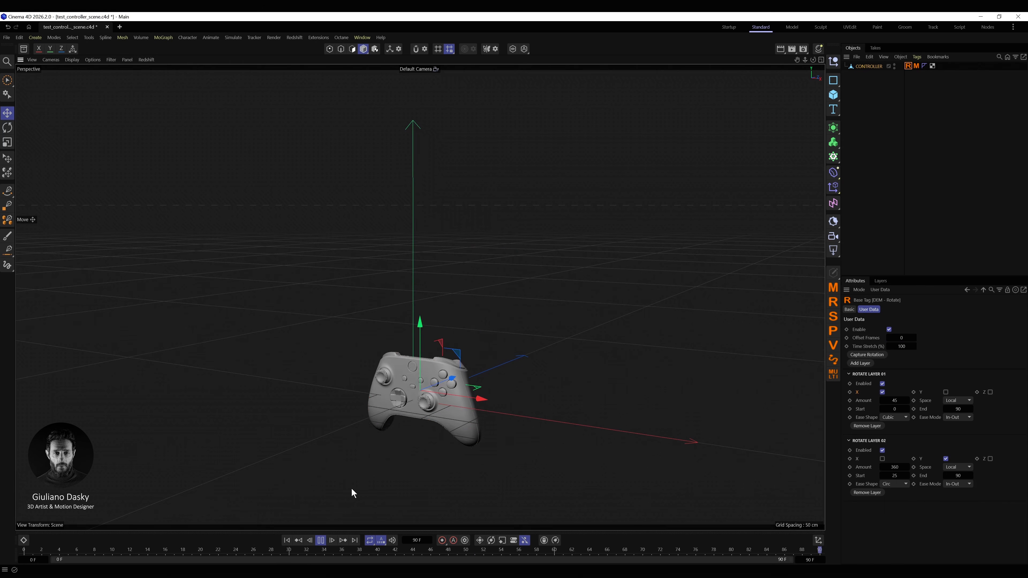
pyautogui.click(320, 540)
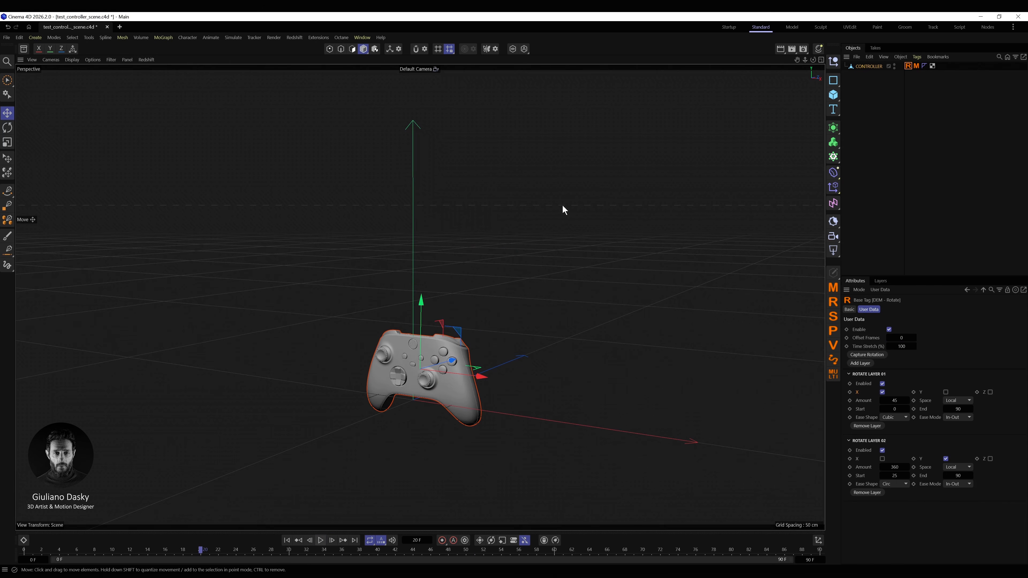
# Disable the CONTROLLER's DEM Move tag and move the controller in the negative X direction, well away from the world origin
pyautogui.click(865, 65)
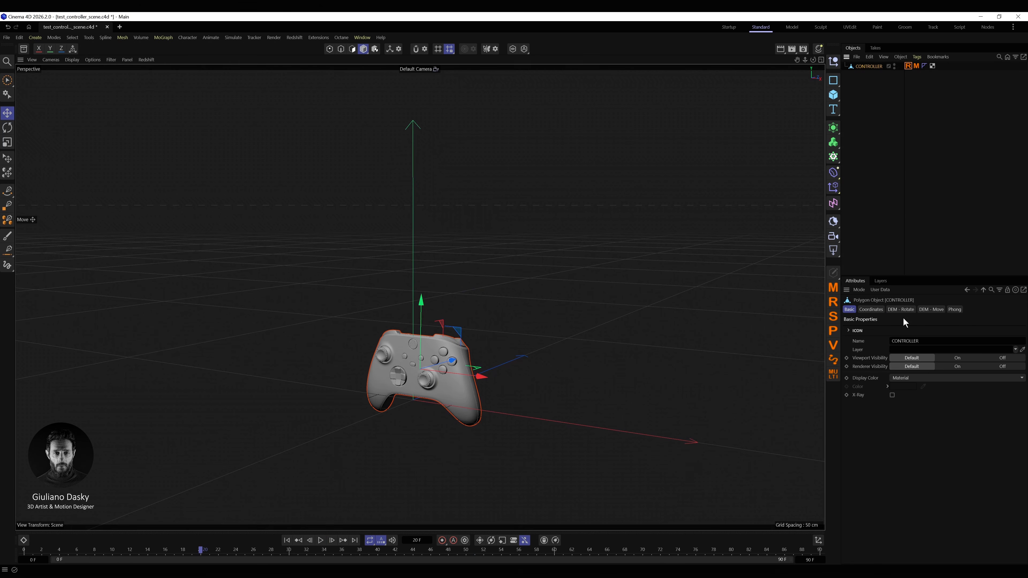
pyautogui.click(916, 66)
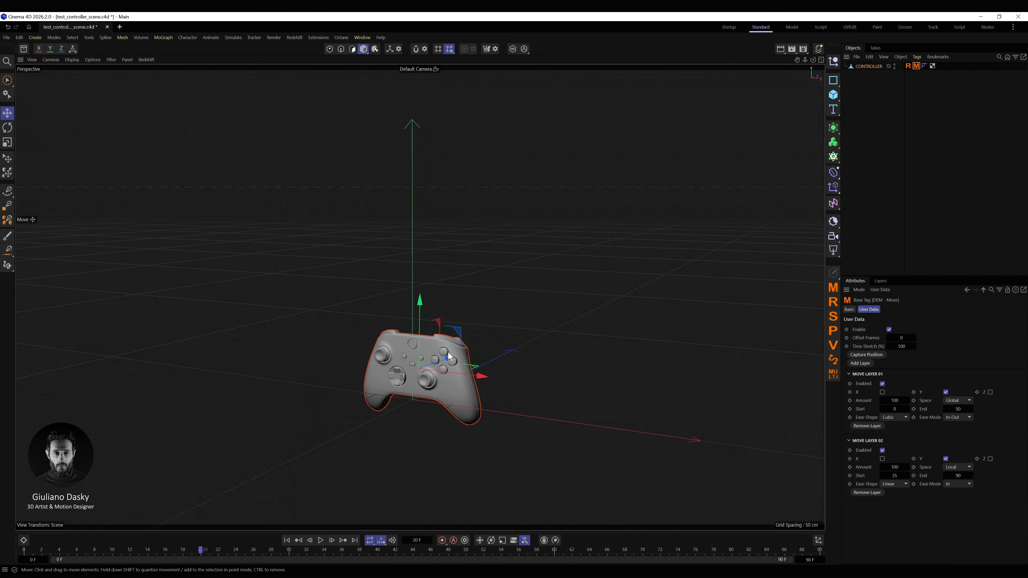
pyautogui.keyDown('alt'); pyautogui.moveTo(448, 352); pyautogui.dragTo(501, 350); pyautogui.keyUp('alt')
pyautogui.keyDown('alt'); pyautogui.moveTo(403, 360); pyautogui.dragTo(524, 317, button='middle'); pyautogui.keyUp('alt')
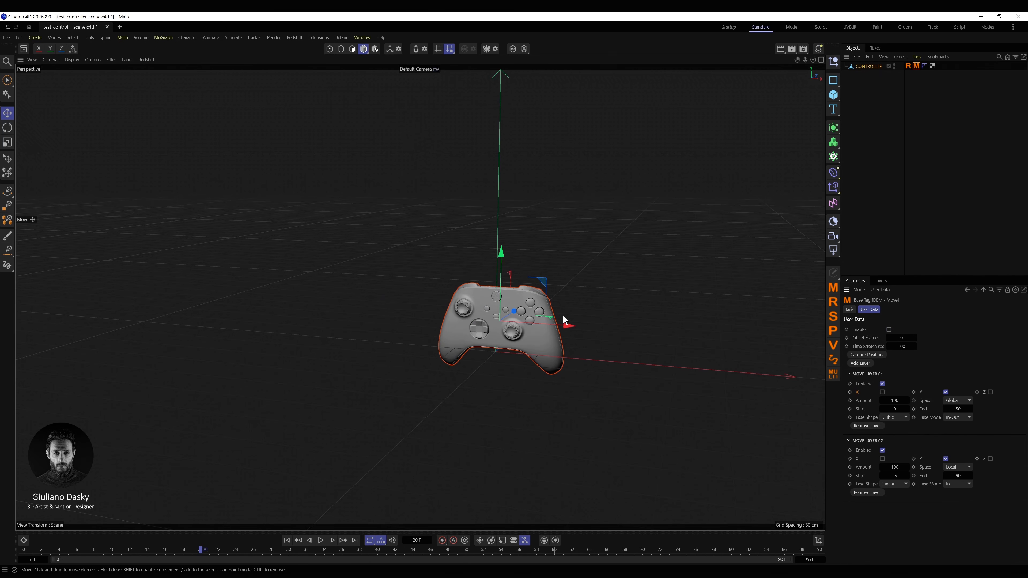
pyautogui.moveTo(566, 327); pyautogui.dragTo(432, 322)
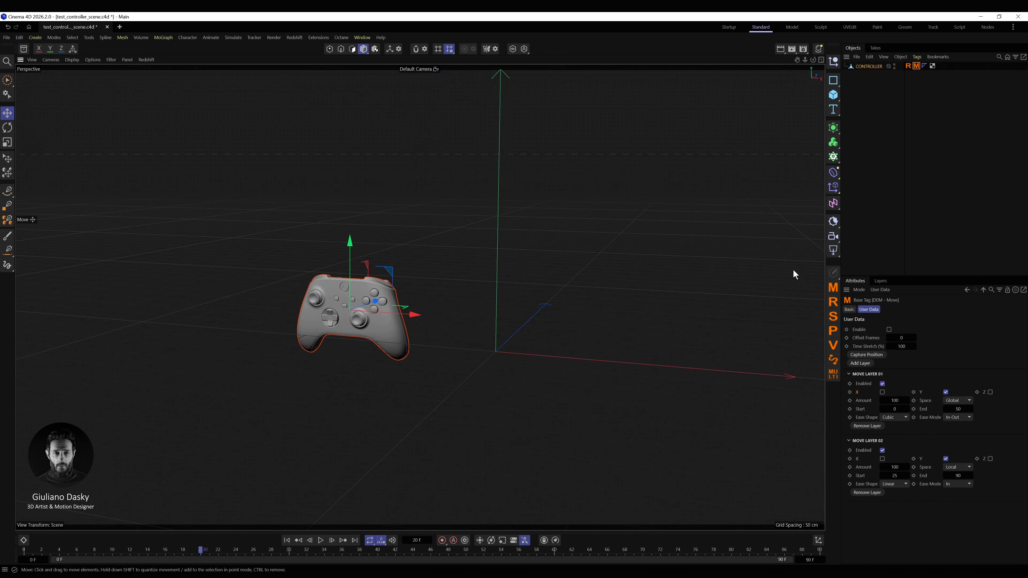
# Re-enable the DEM Move tag and play the animation from the first frame
pyautogui.click(889, 329)
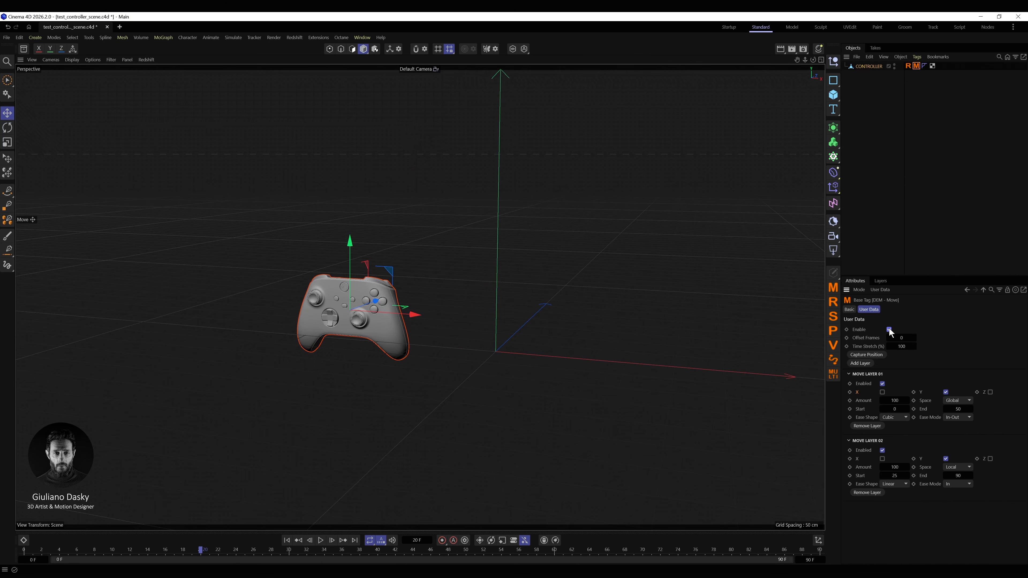
pyautogui.click(287, 540)
pyautogui.click(320, 540)
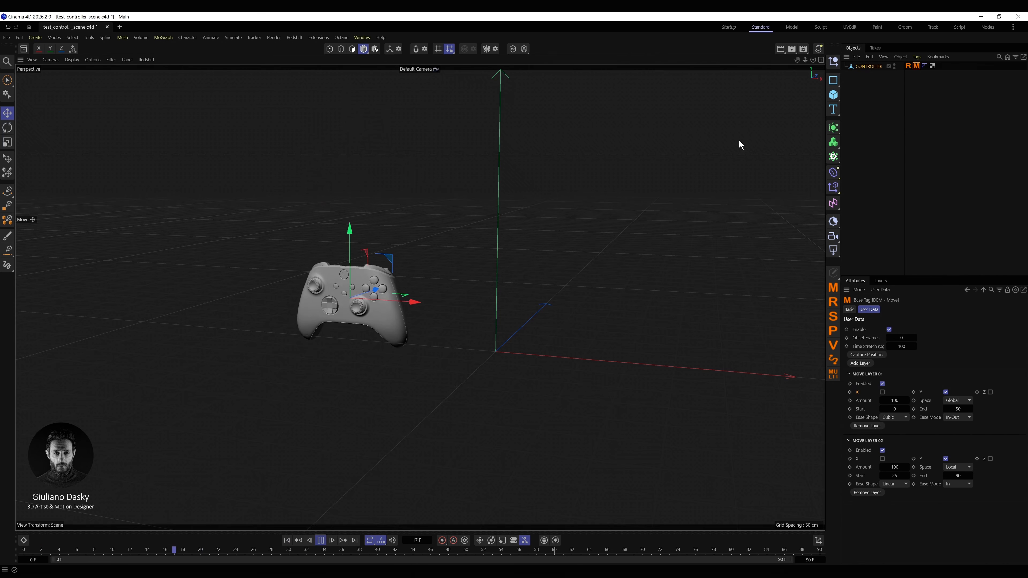
# Disable the DEM Rotate tag at the first frame and rotate the controller by hand into a tilted starting orientation
pyautogui.click(909, 65)
pyautogui.click(889, 329)
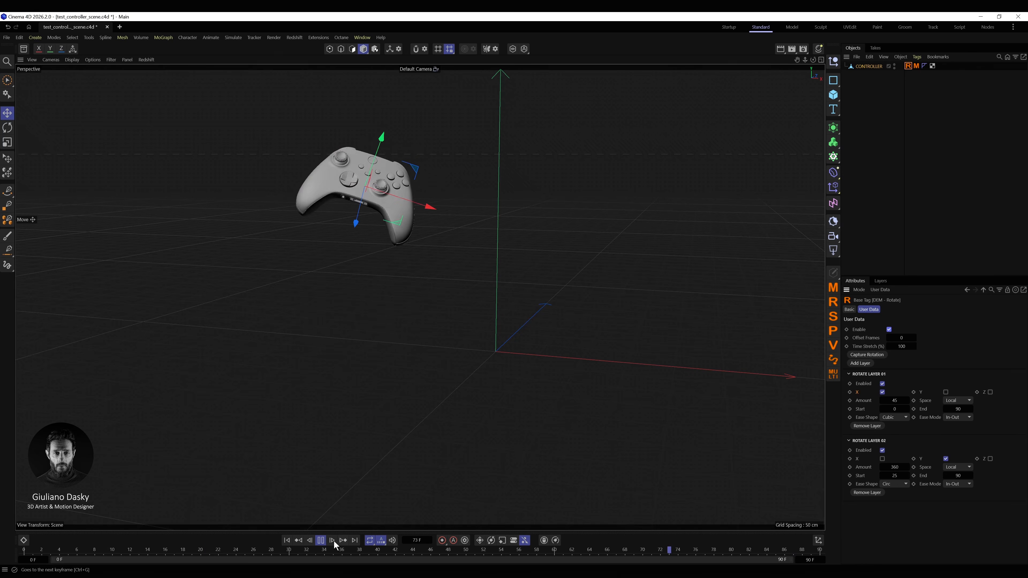
pyautogui.click(286, 539)
pyautogui.keyDown('alt'); pyautogui.moveTo(401, 301); pyautogui.dragTo(421, 323, button='middle'); pyautogui.keyUp('alt')
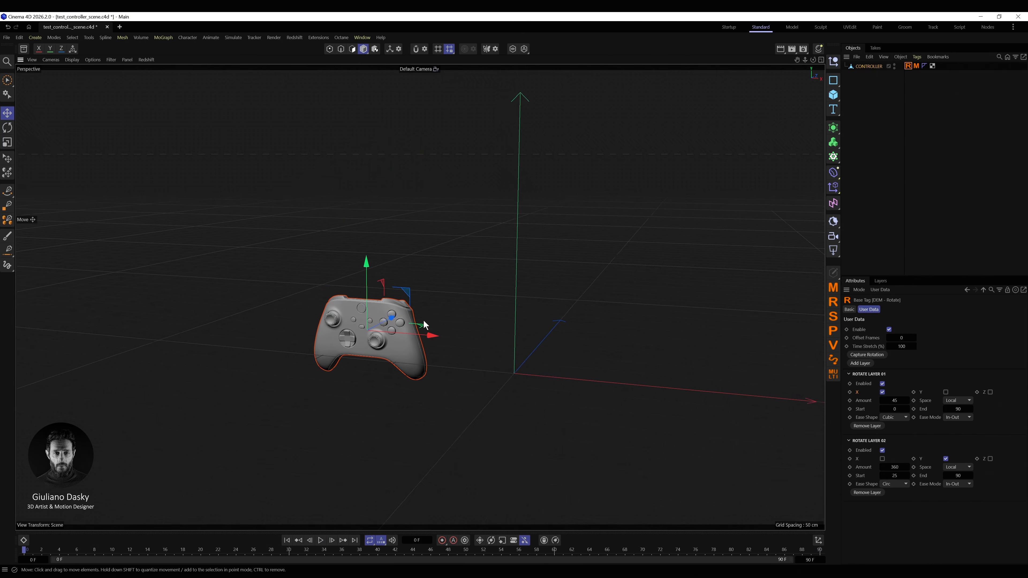
pyautogui.keyDown('alt'); pyautogui.moveTo(421, 323); pyautogui.dragTo(441, 332); pyautogui.keyUp('alt')
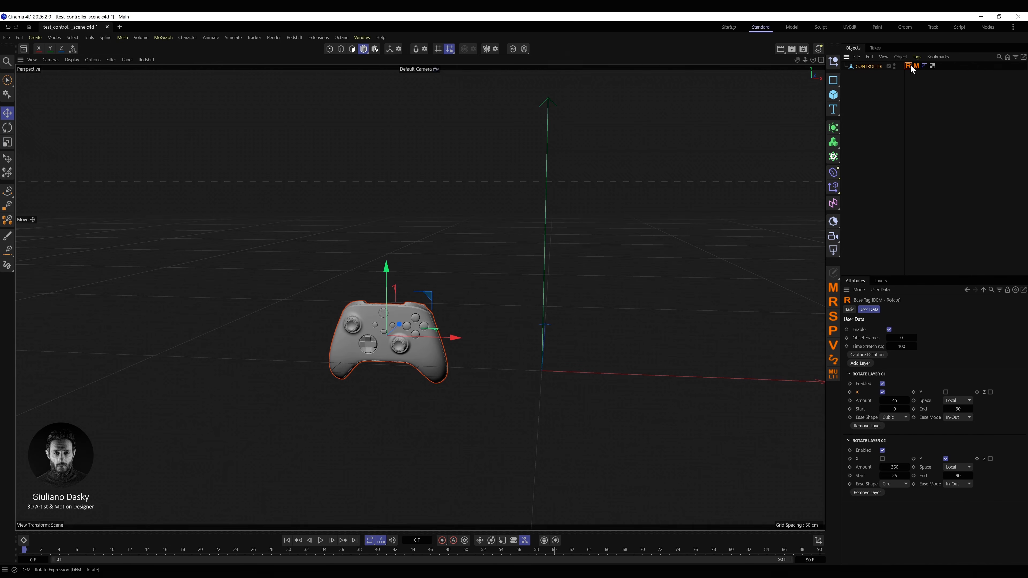
pyautogui.click(889, 329)
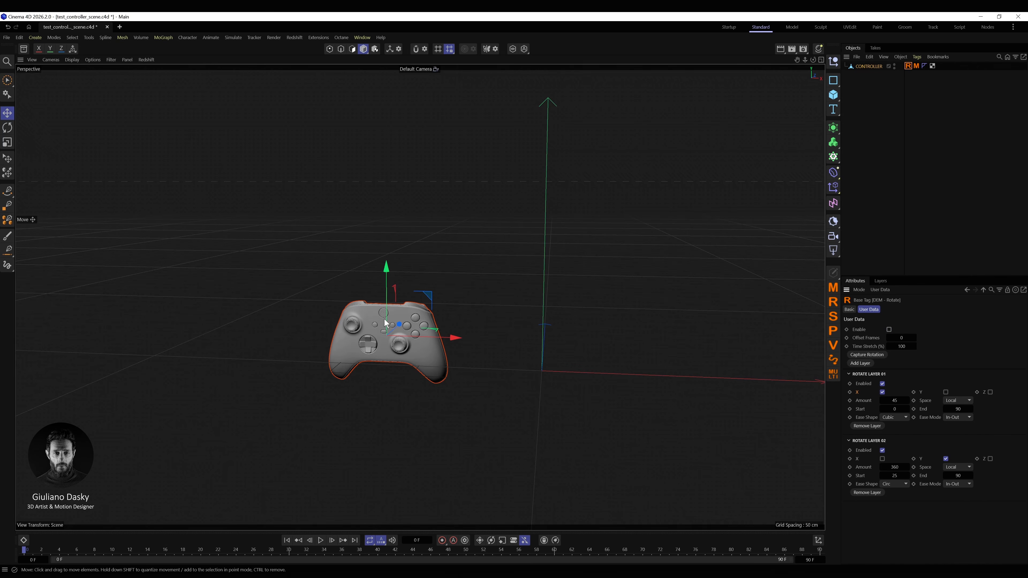
pyautogui.keyDown('alt'); pyautogui.moveTo(385, 323); pyautogui.dragTo(327, 322); pyautogui.keyUp('alt')
pyautogui.click(7, 128)
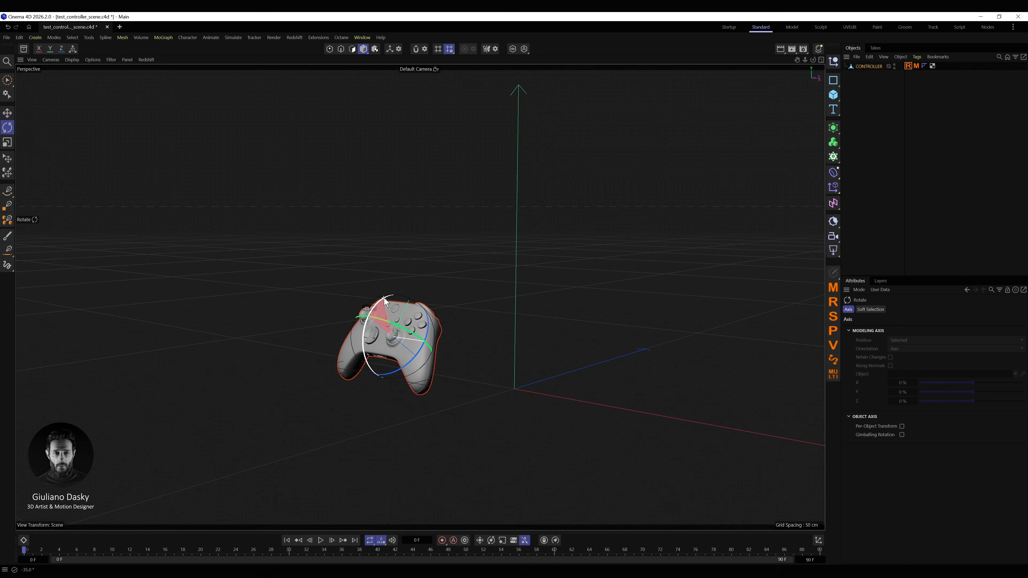
# Re-enable the DEM Rotate tag, play the animation from the new starting orientation, and stop it
pyautogui.click(908, 66)
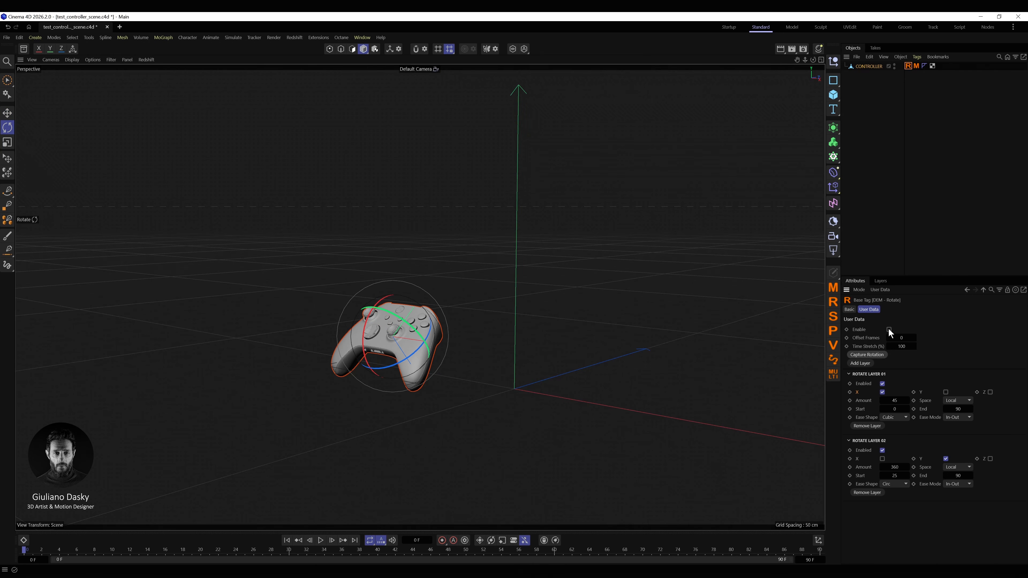
pyautogui.click(321, 540)
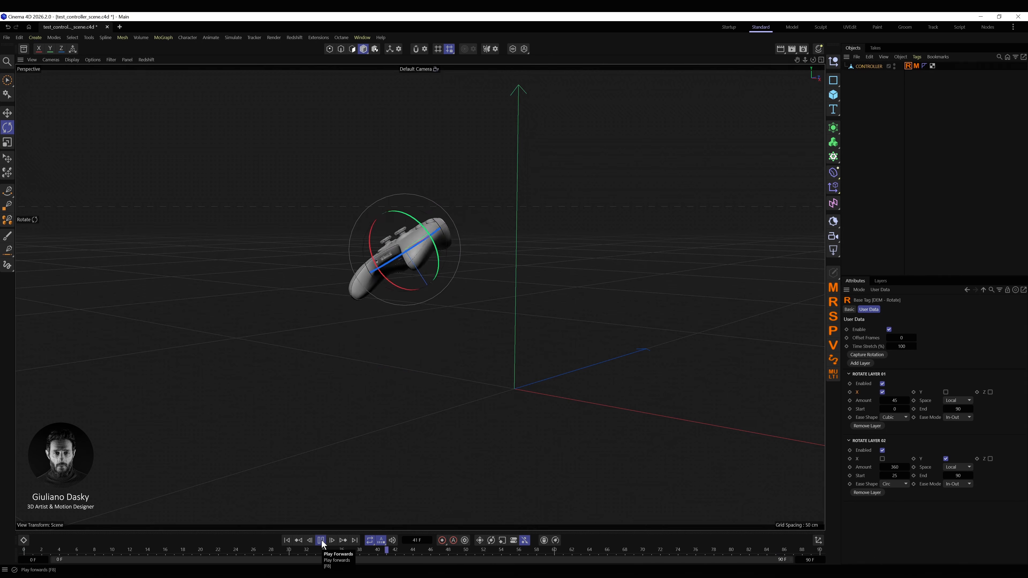
pyautogui.click(321, 540)
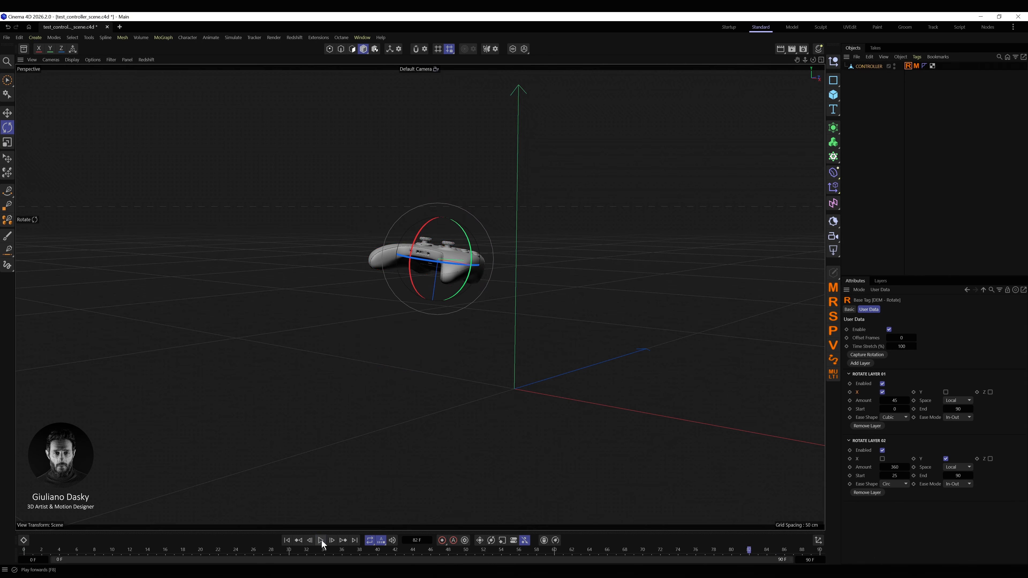
# Return to the first frame, add a DEM Pivot tag to the CONTROLLER and give it a move layer ending at frame 90
pyautogui.click(288, 541)
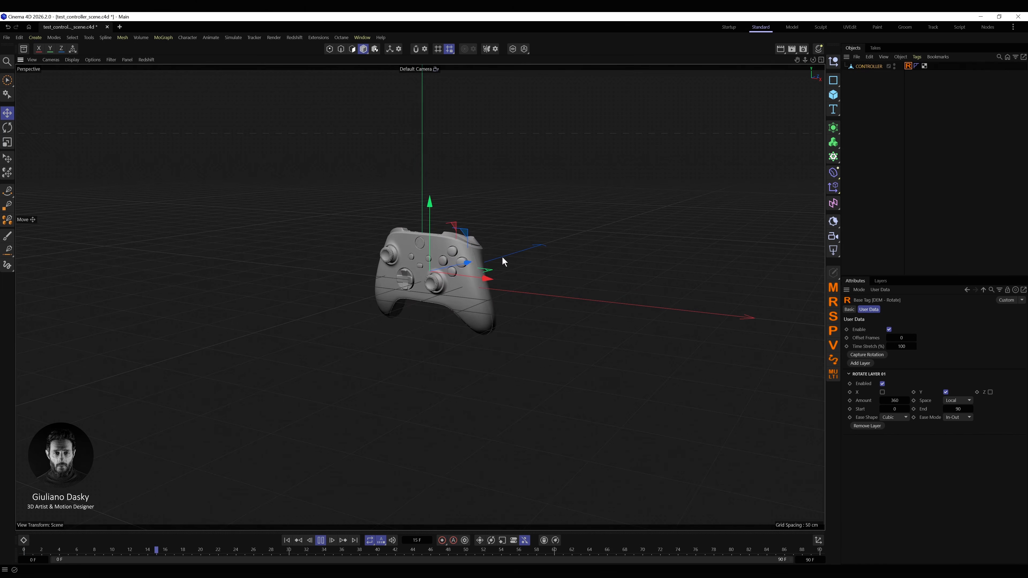
pyautogui.click(833, 331)
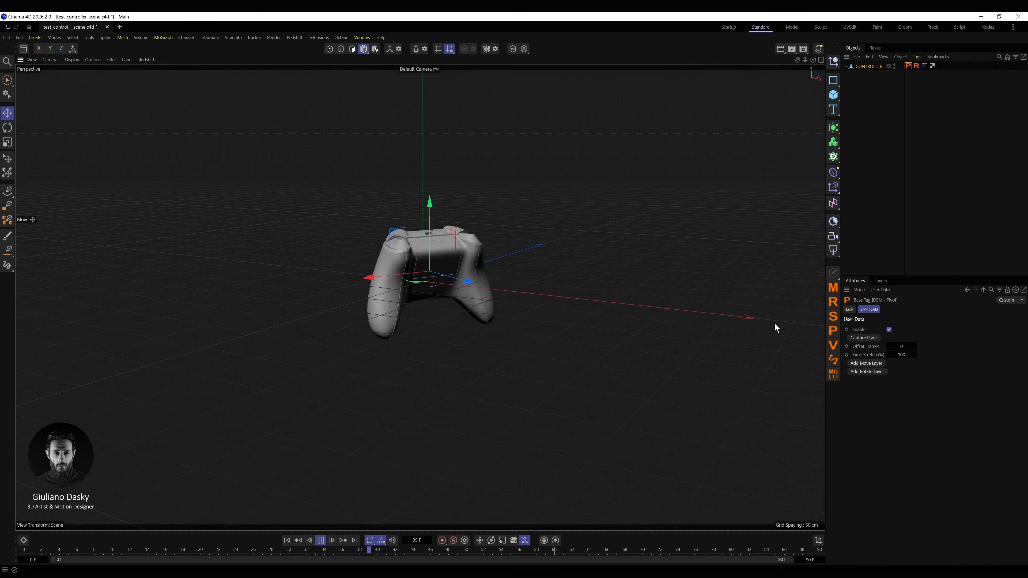
pyautogui.click(869, 363)
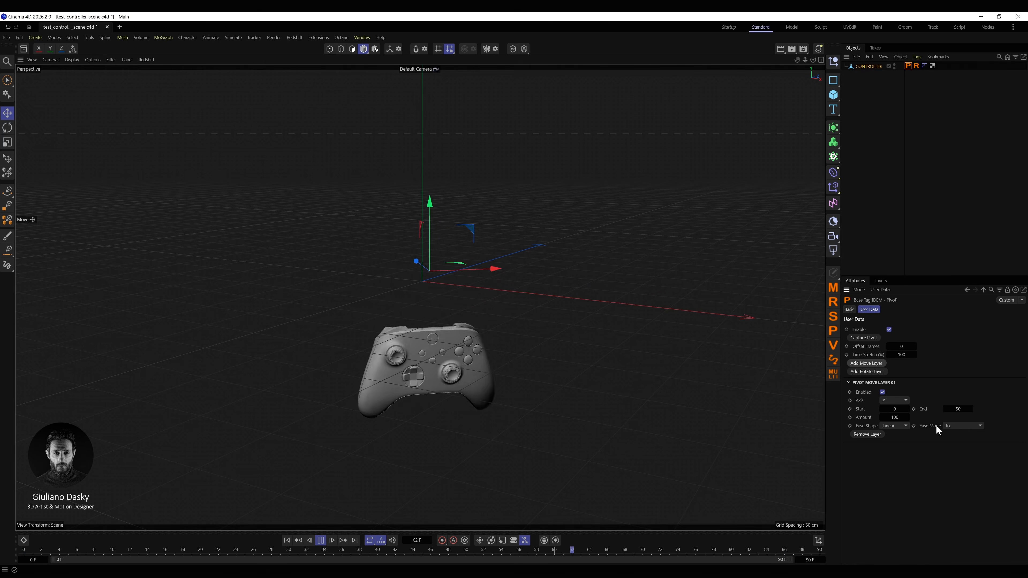
pyautogui.write('90')
pyautogui.press('Return')
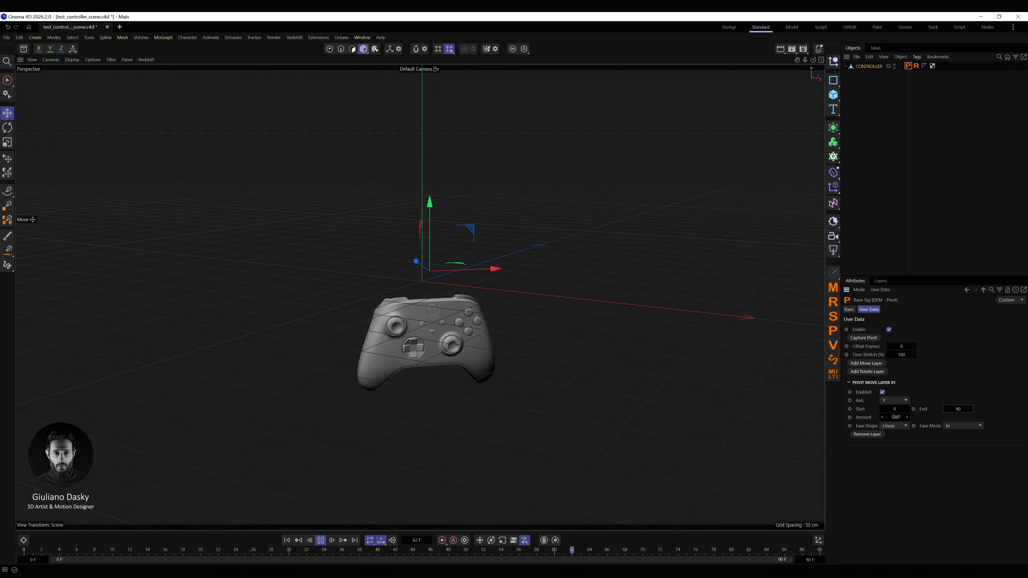
# Set the pivot move layer's axis to Z, its ease shape to Cubic and its ease mode to In-Out
pyautogui.click(893, 401)
pyautogui.click(893, 429)
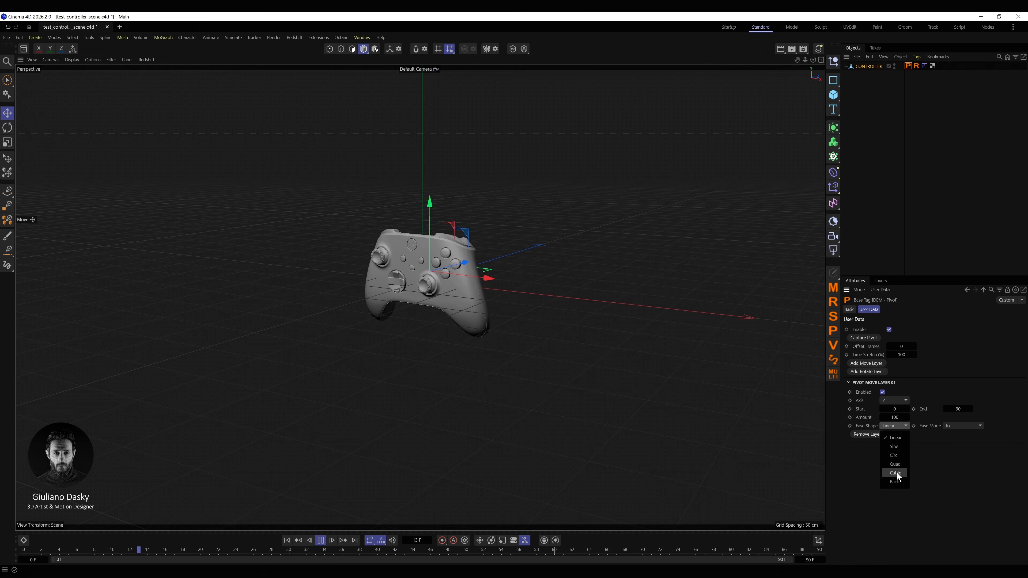
pyautogui.click(895, 474)
pyautogui.click(954, 427)
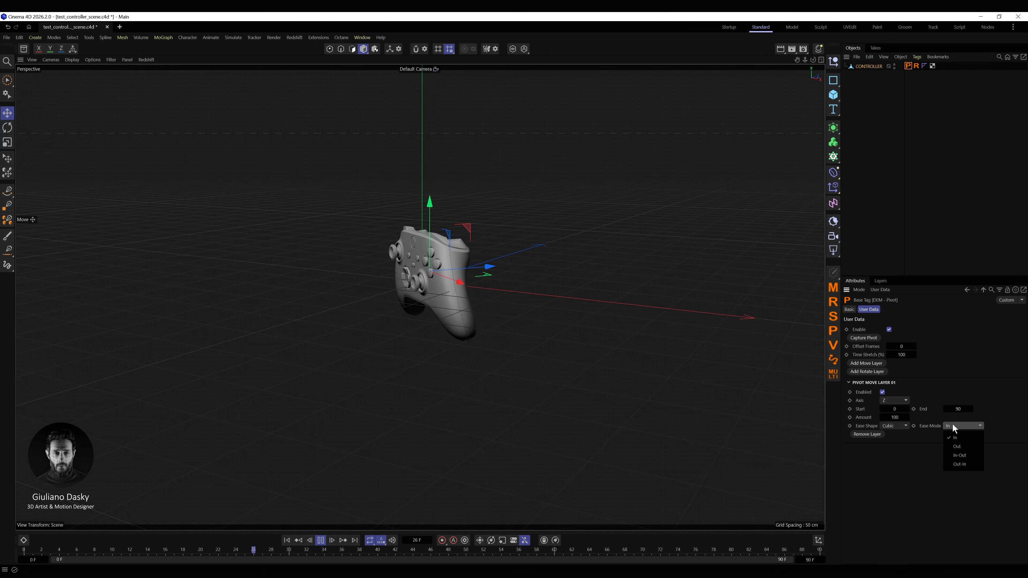
pyautogui.click(957, 455)
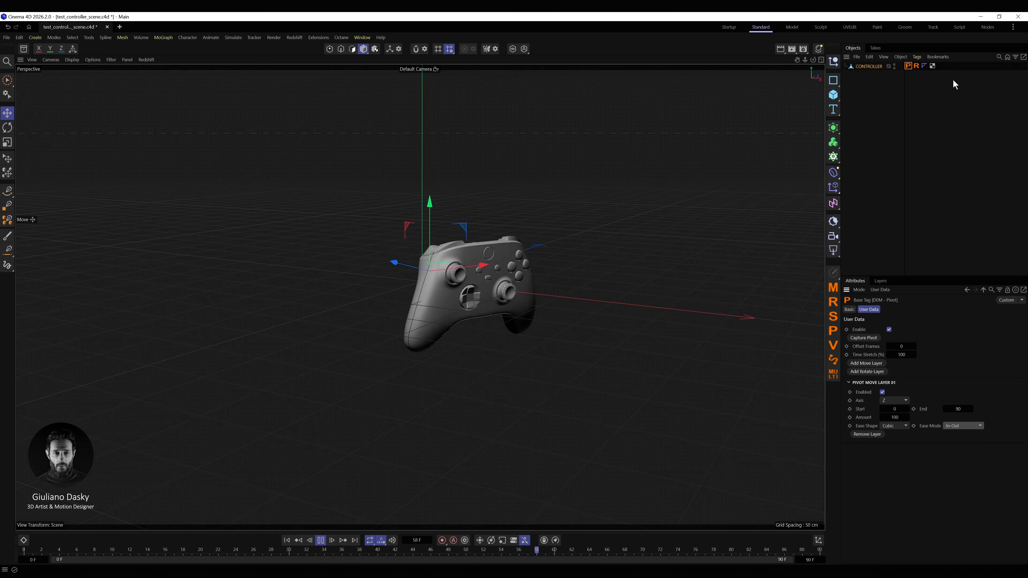
# Observe the CONTROLLER's moving pivot during playback, both selected and deselected, and review the DEM Pivot tag's settings
pyautogui.click(869, 66)
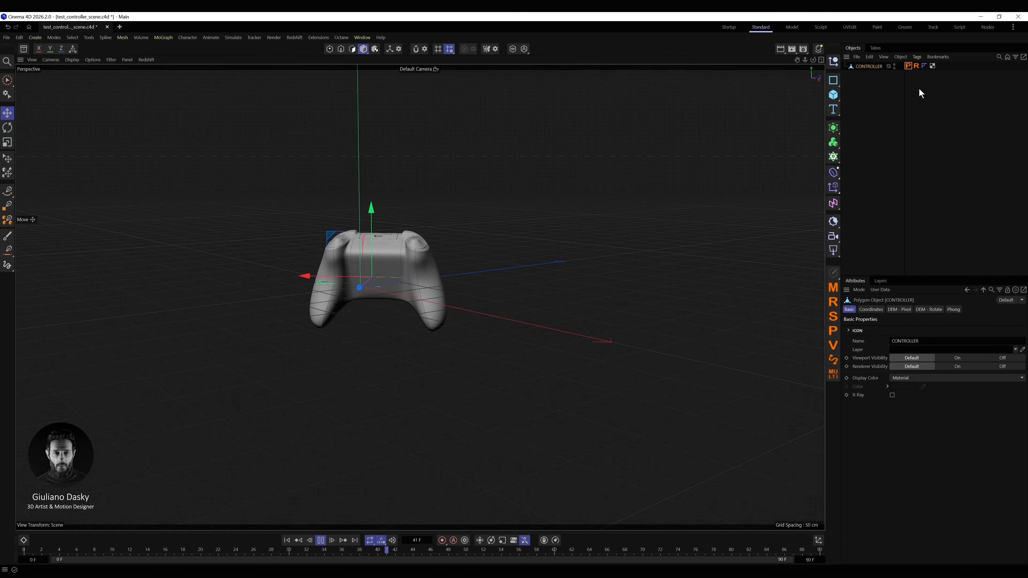
pyautogui.click(933, 122)
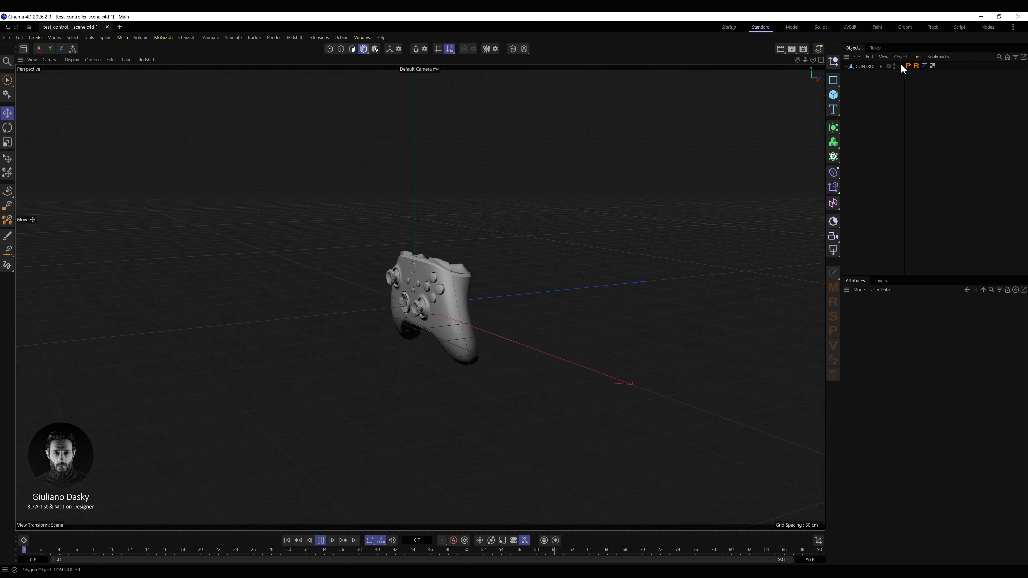
pyautogui.click(907, 65)
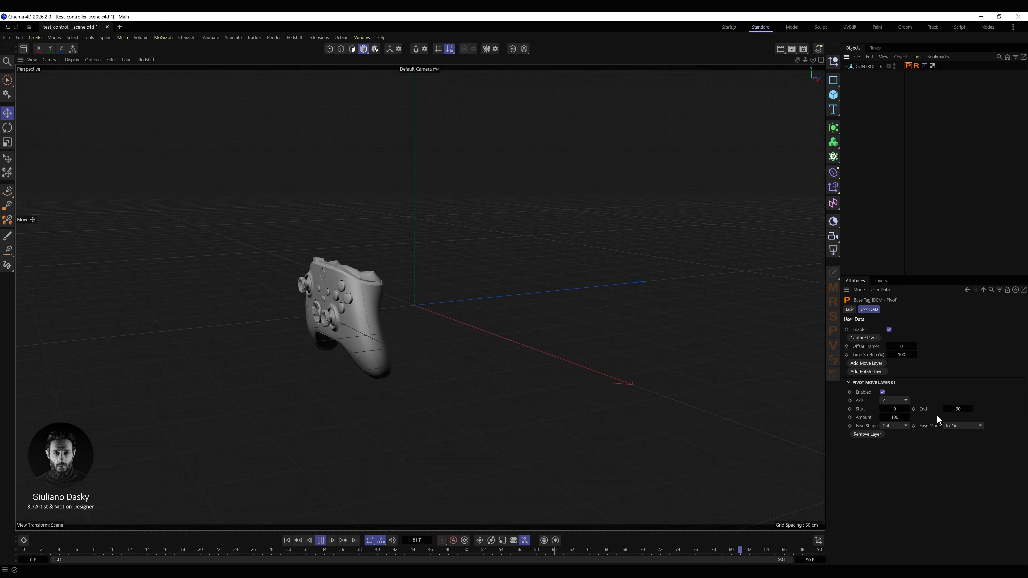
# Add a second layer to the DEM Rotate tag, rotating 45 on X with Cubic shape and In-Out easing
pyautogui.click(917, 65)
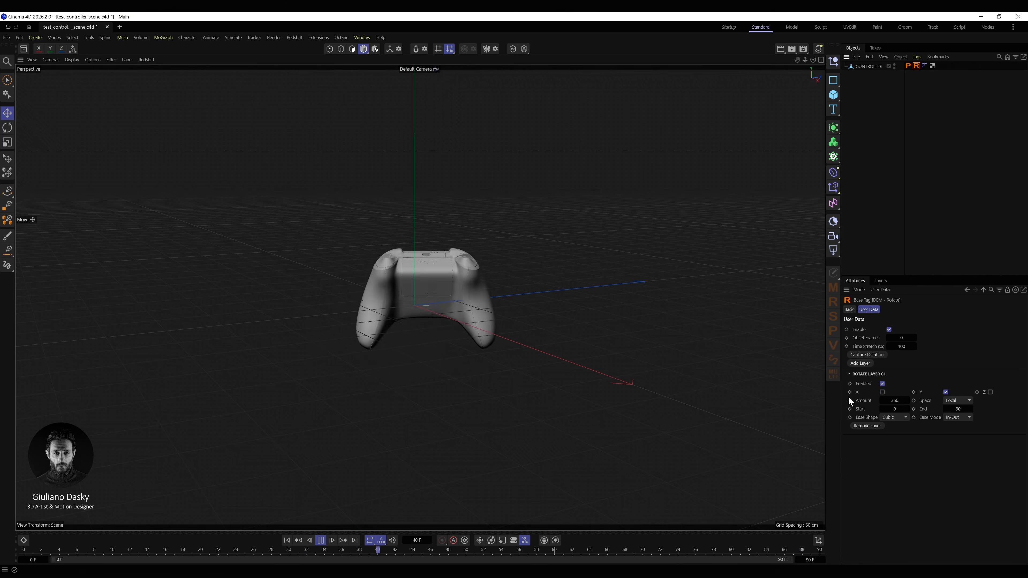
pyautogui.click(858, 363)
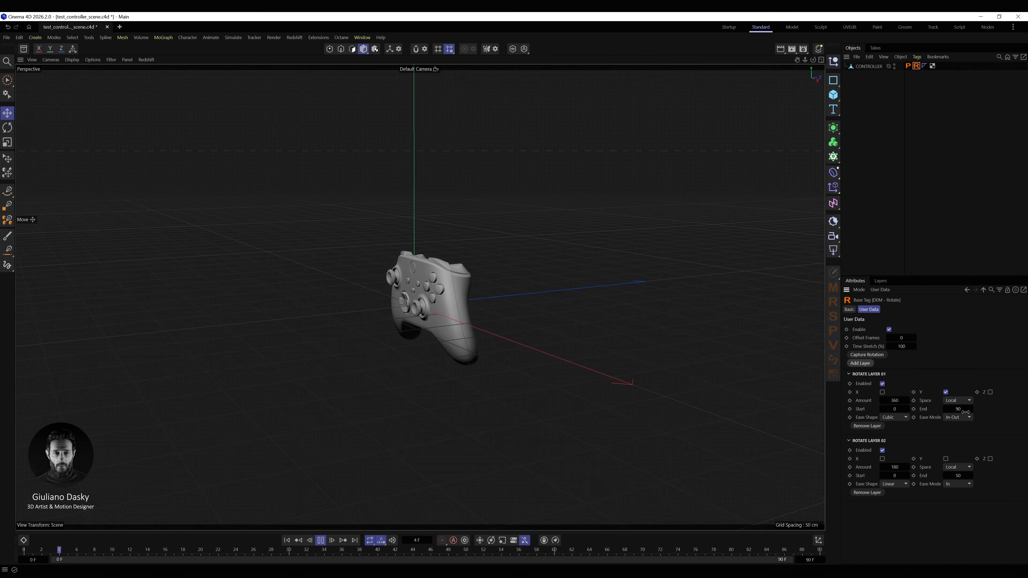
pyautogui.click(882, 459)
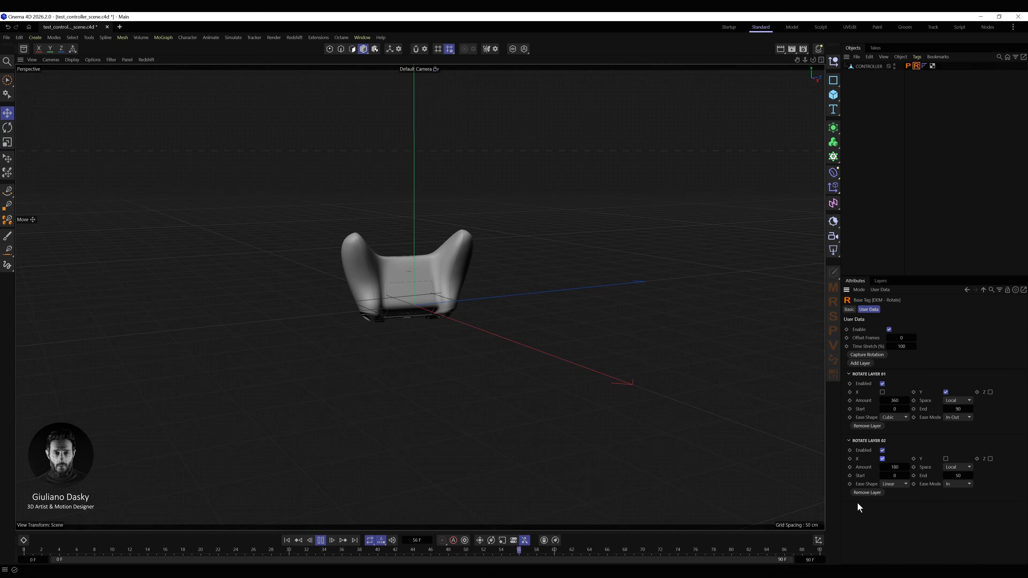
pyautogui.doubleClick(895, 467)
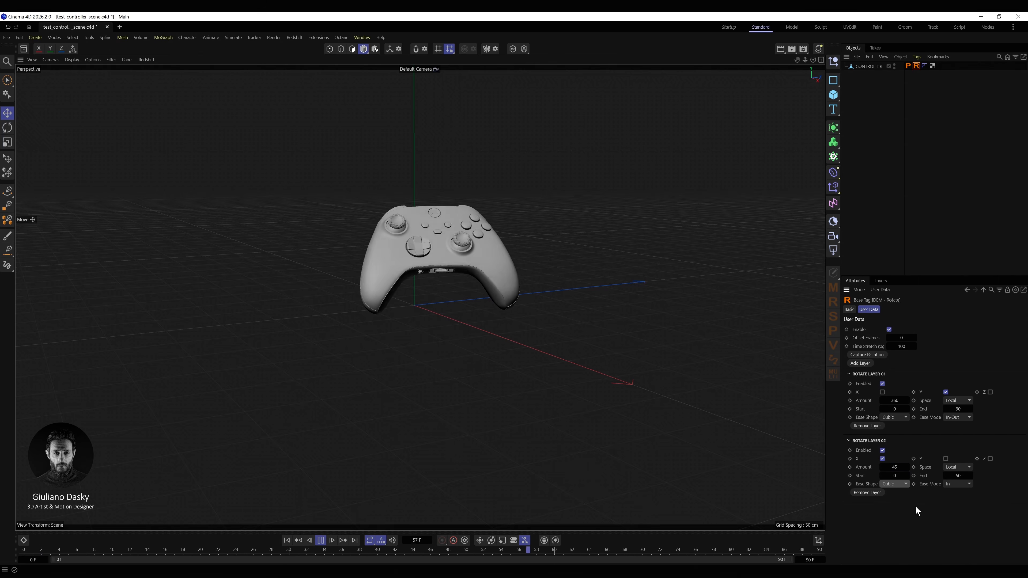
pyautogui.click(951, 486)
pyautogui.click(958, 513)
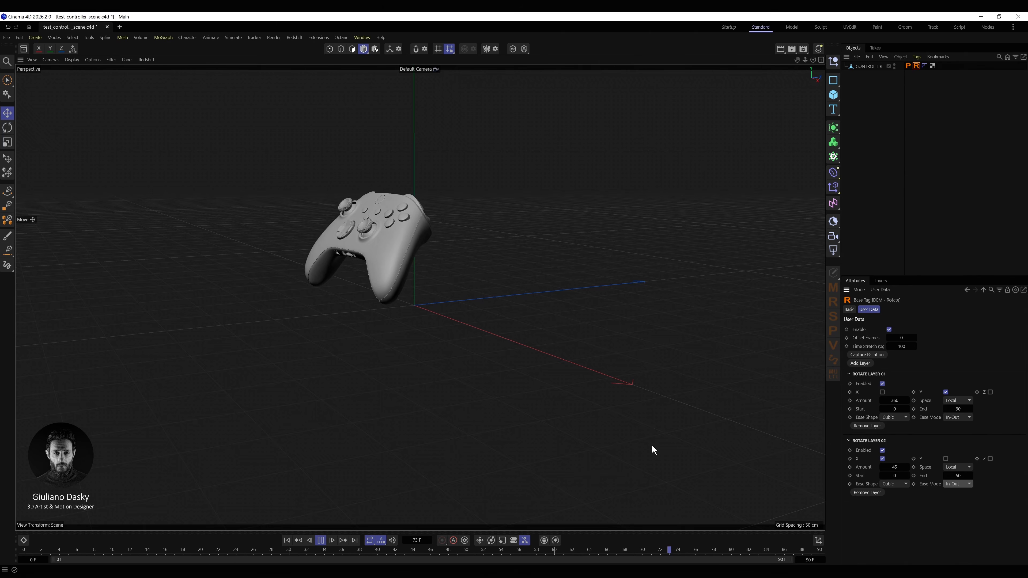
# Add a rotate layer on the Y axis to the DEM Pivot tag, ending at frame 90 with Cubic In-Out easing
pyautogui.click(914, 130)
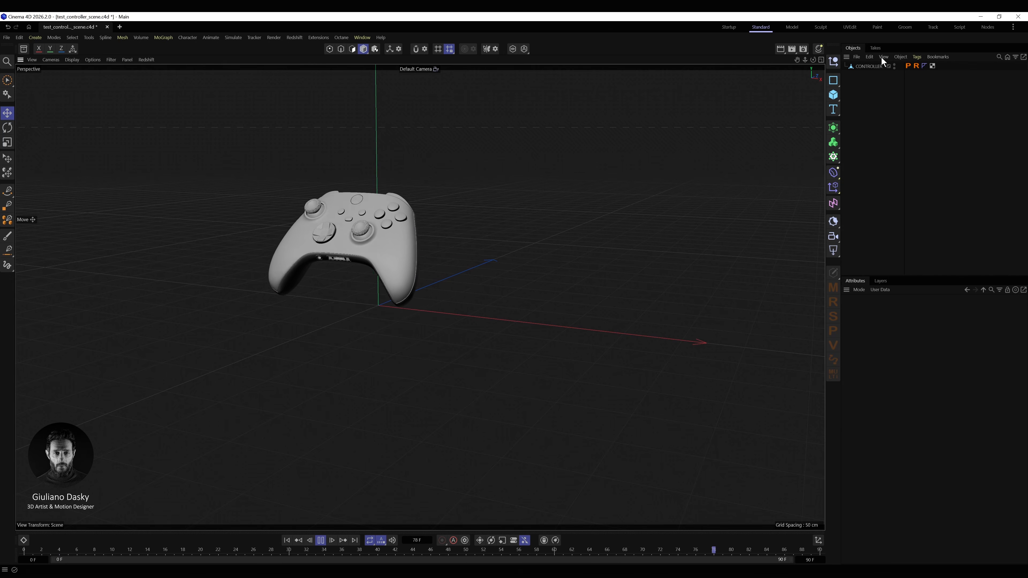
pyautogui.click(863, 67)
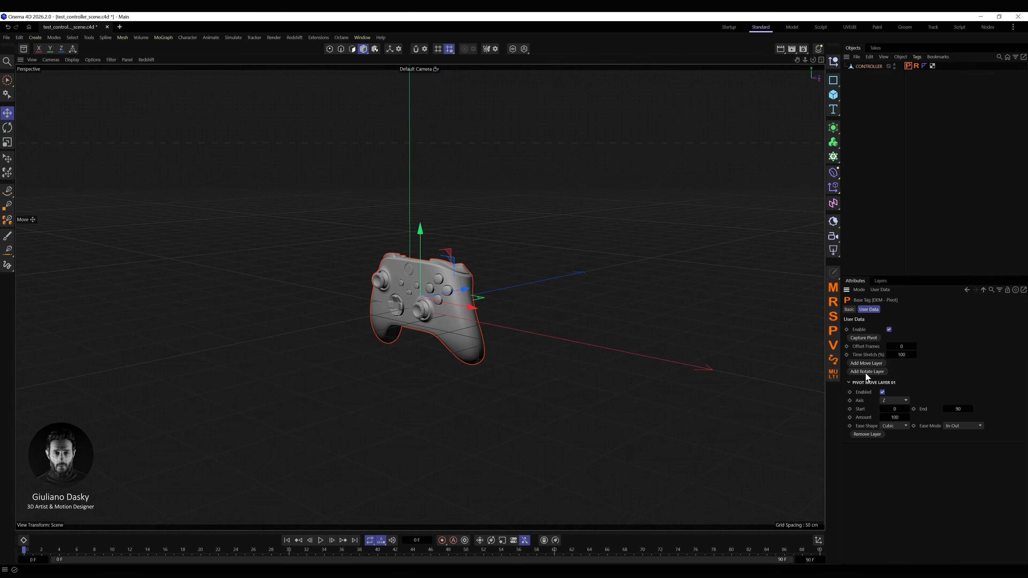
pyautogui.click(865, 372)
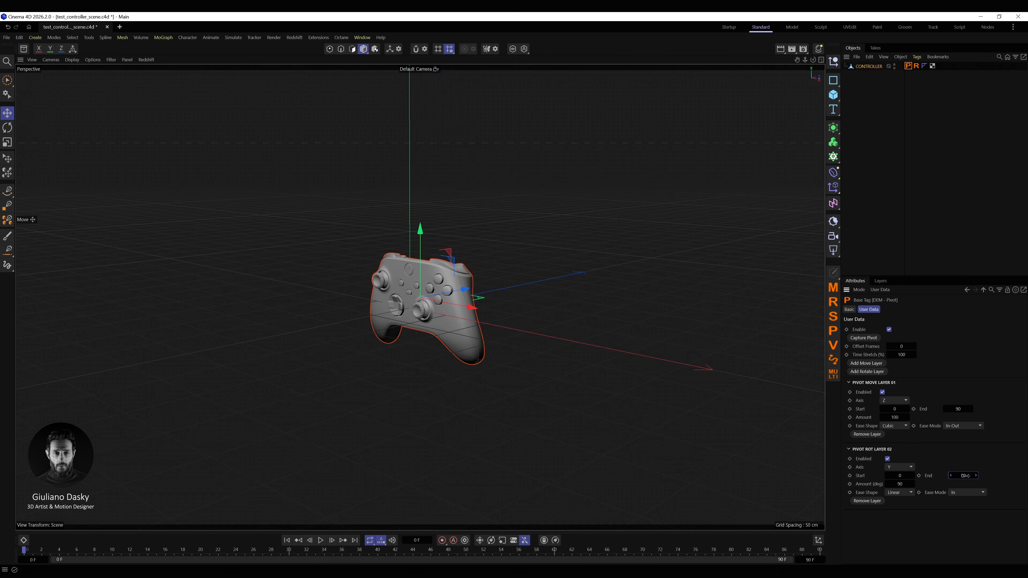
pyautogui.write('0')
pyautogui.click(898, 493)
pyautogui.click(956, 492)
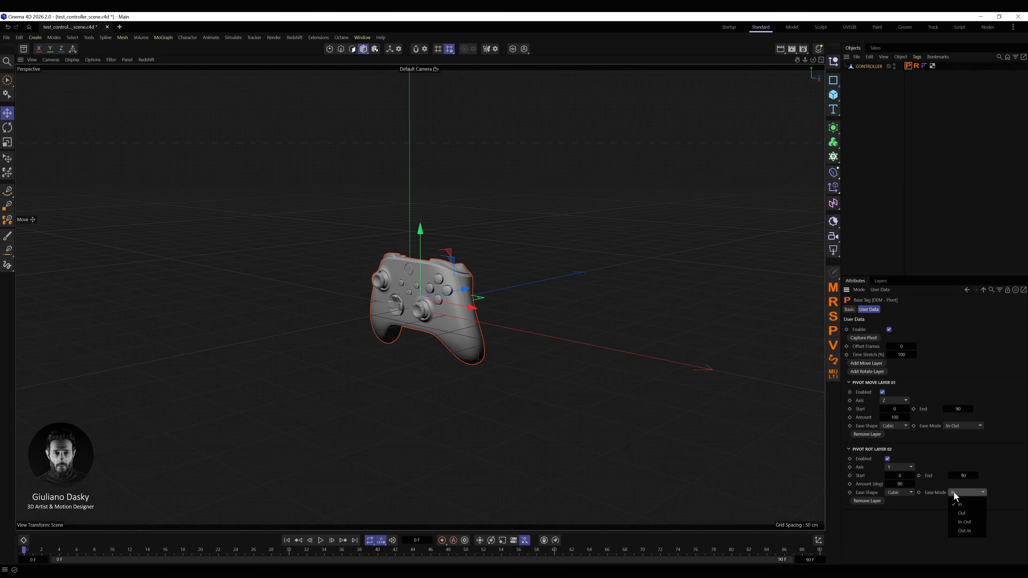
# Play the animation with the CONTROLLER selected and set the pivot rotate layer's amount to 360 degrees
pyautogui.click(867, 69)
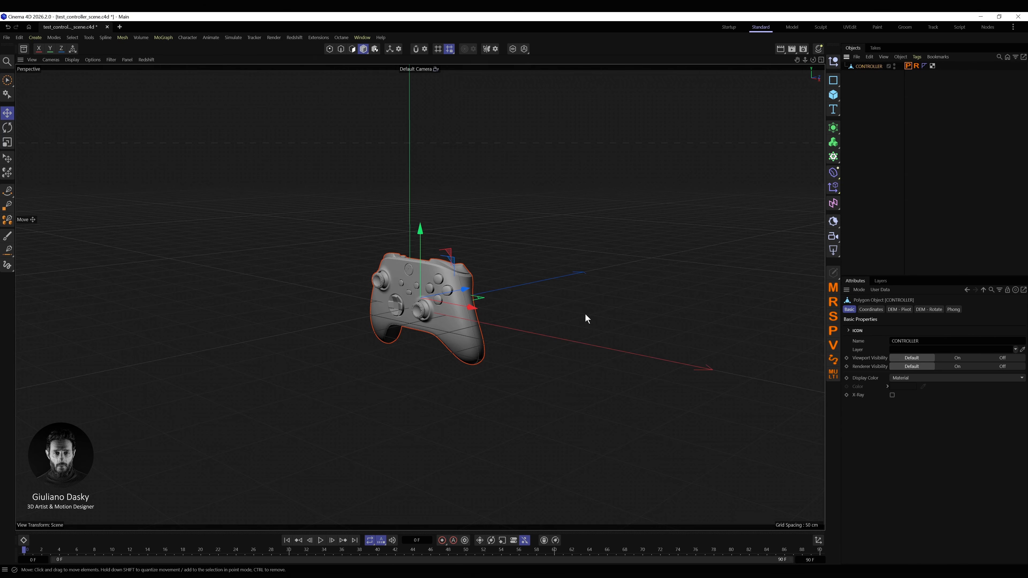
pyautogui.click(320, 540)
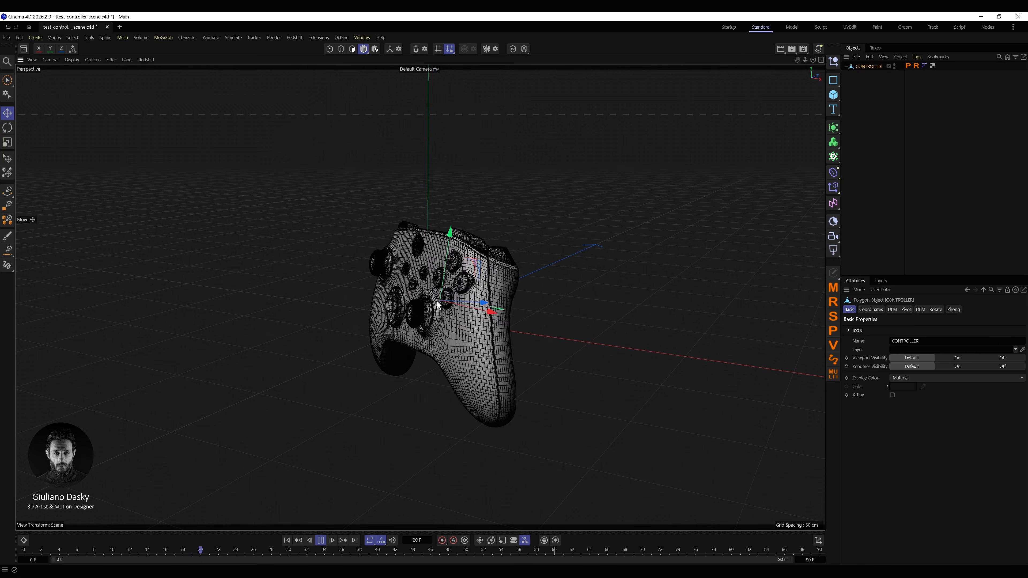
pyautogui.click(908, 66)
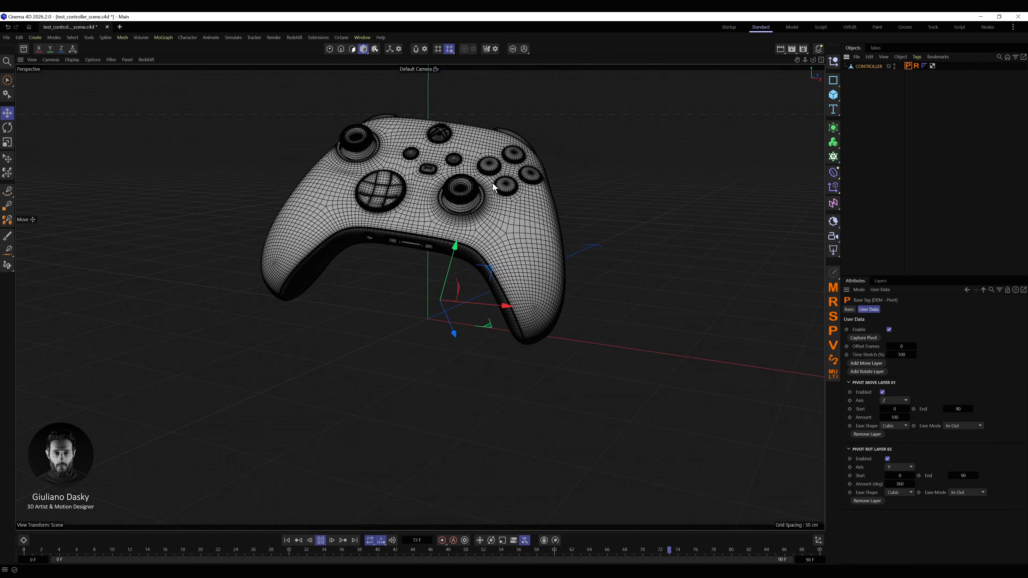
pyautogui.click(865, 66)
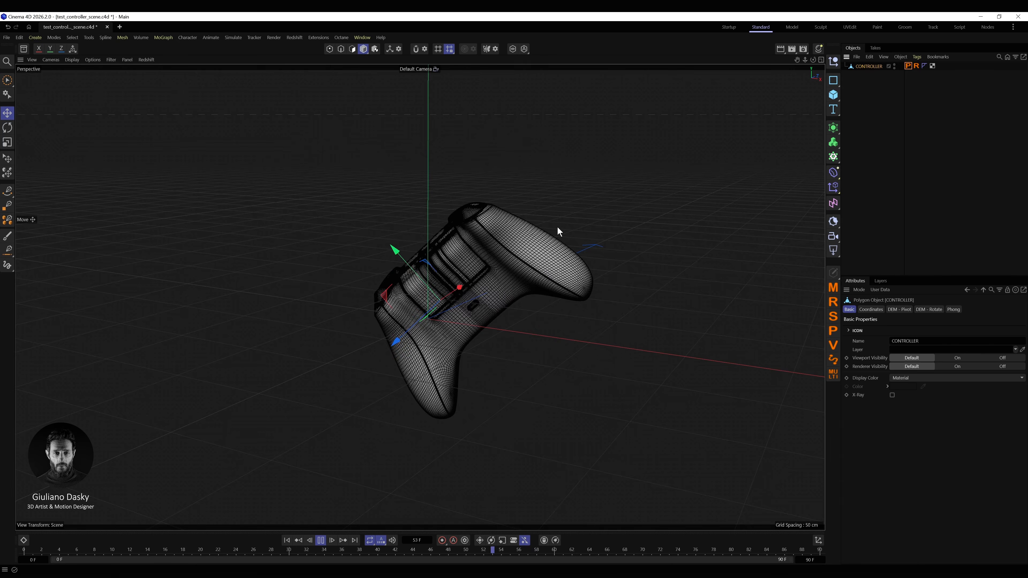
# Watch the animation with the CONTROLLER deselected and selected, review the DEM Pivot tag's layers, and stop playback
pyautogui.click(880, 98)
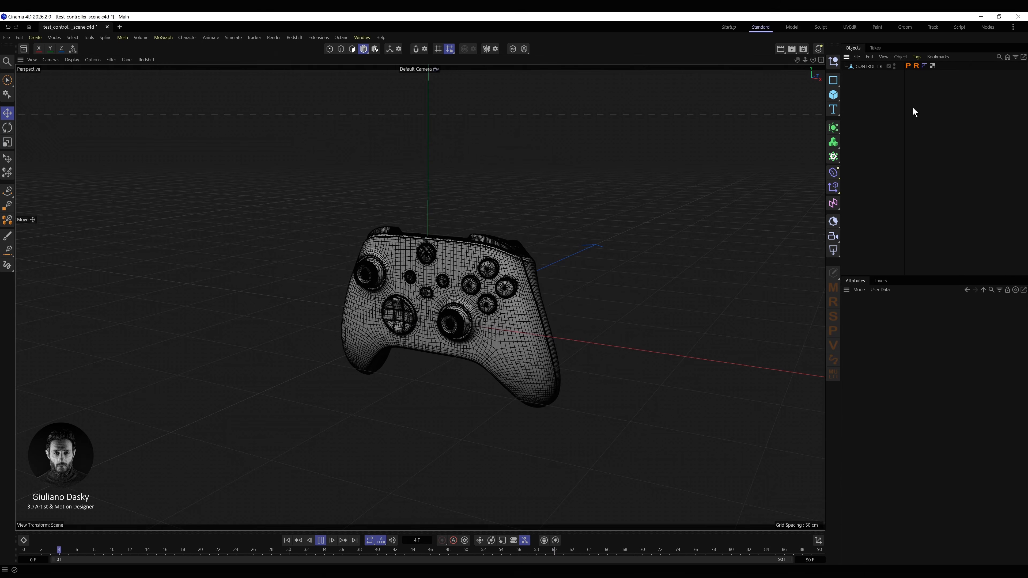
pyautogui.click(867, 66)
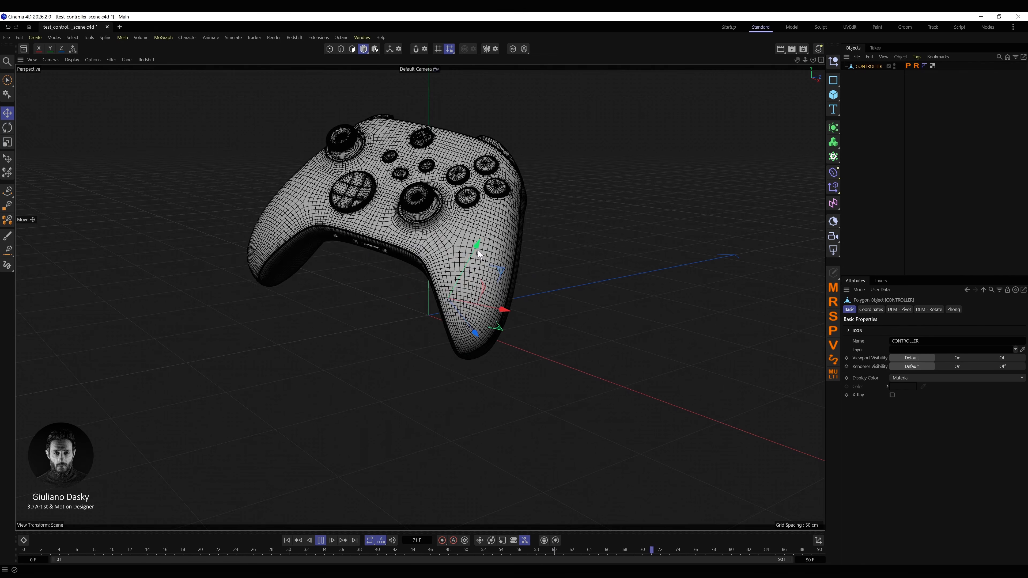
pyautogui.click(908, 66)
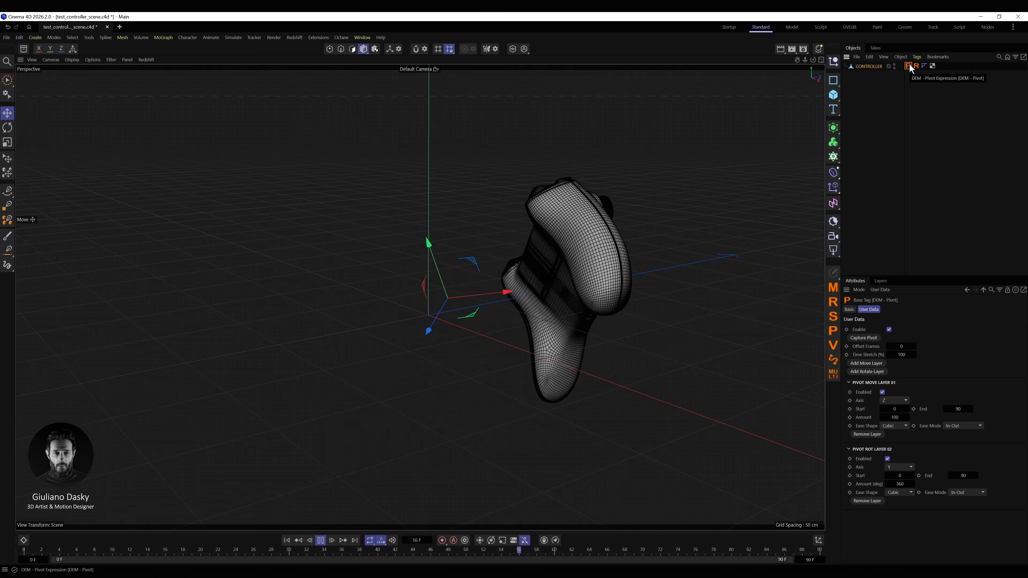
pyautogui.click(317, 542)
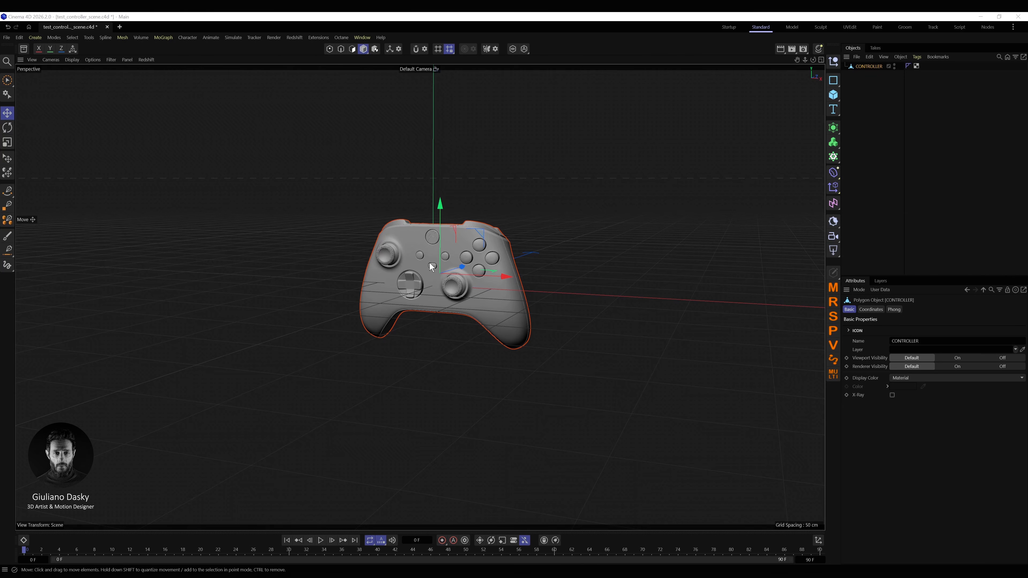
# Add a DEM Visible tag to the CONTROLLER and play the animation with its default visible frame ranges
pyautogui.moveTo(429, 263)
pyautogui.keyDown('alt'); pyautogui.mouseDown()
pyautogui.moveTo(441, 265)
pyautogui.moveTo(423, 264)
pyautogui.mouseUp(); pyautogui.keyUp('alt')
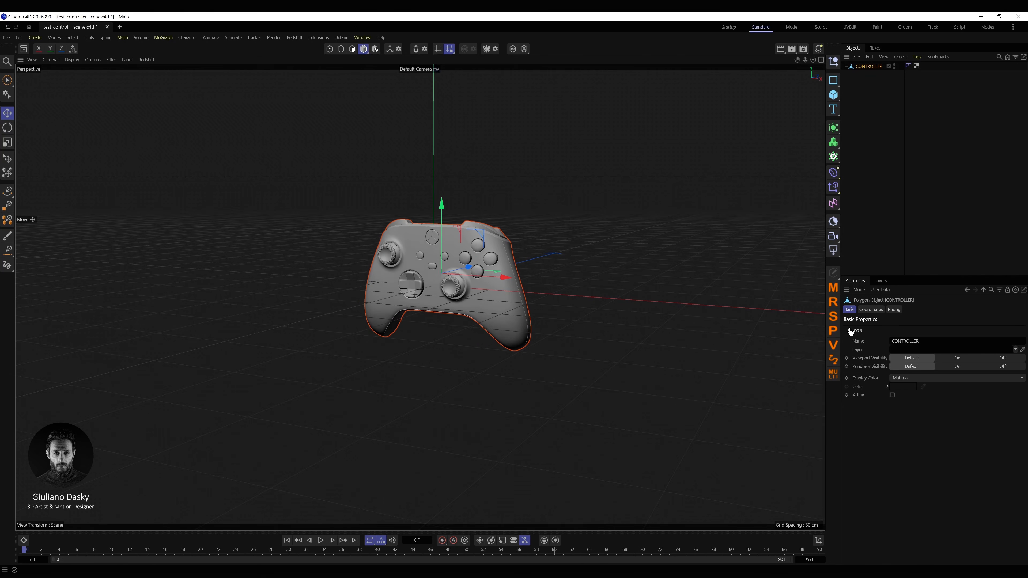
pyautogui.click(832, 344)
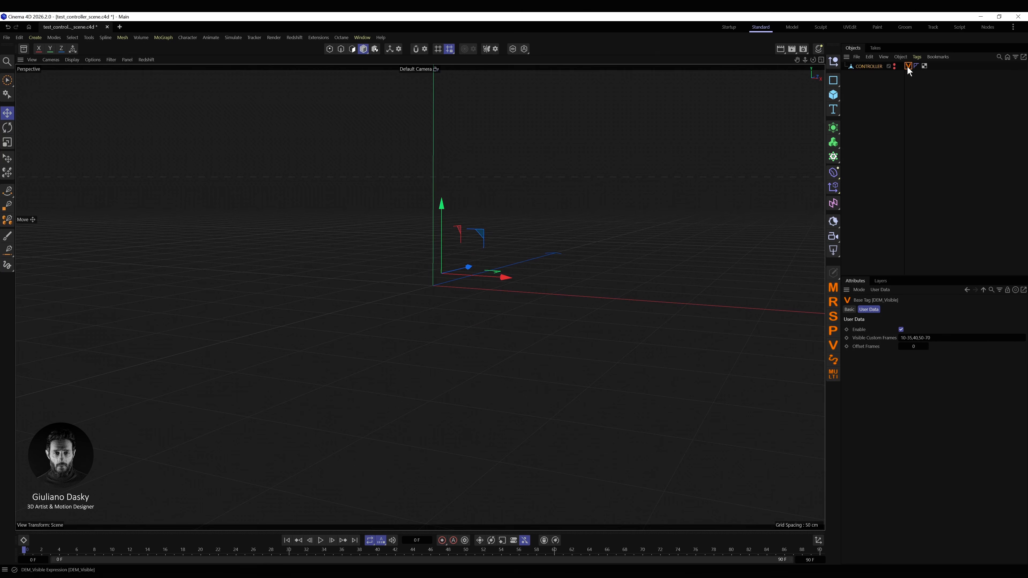
pyautogui.click(320, 540)
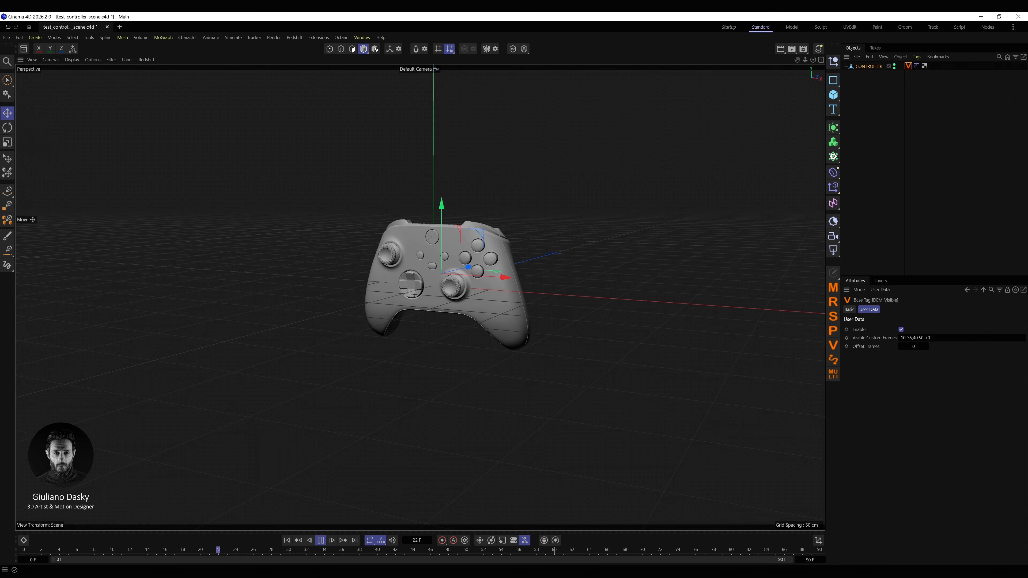
# Set the DEM Visible tag's visible custom frames to 0-20,30,50-90
pyautogui.moveTo(931, 338); pyautogui.dragTo(863, 338)
pyautogui.write('0-20,30')
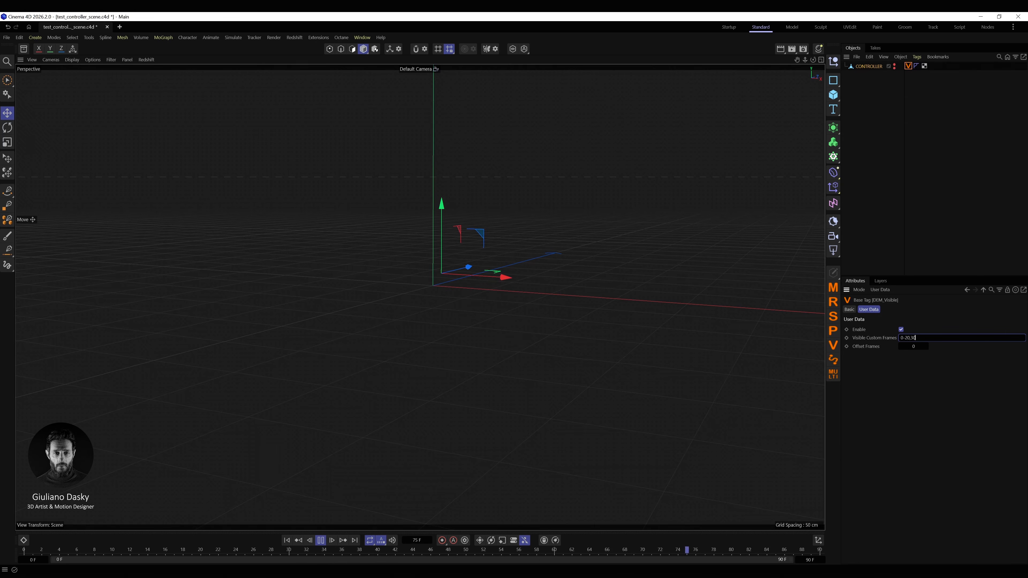
pyautogui.write(',50-90')
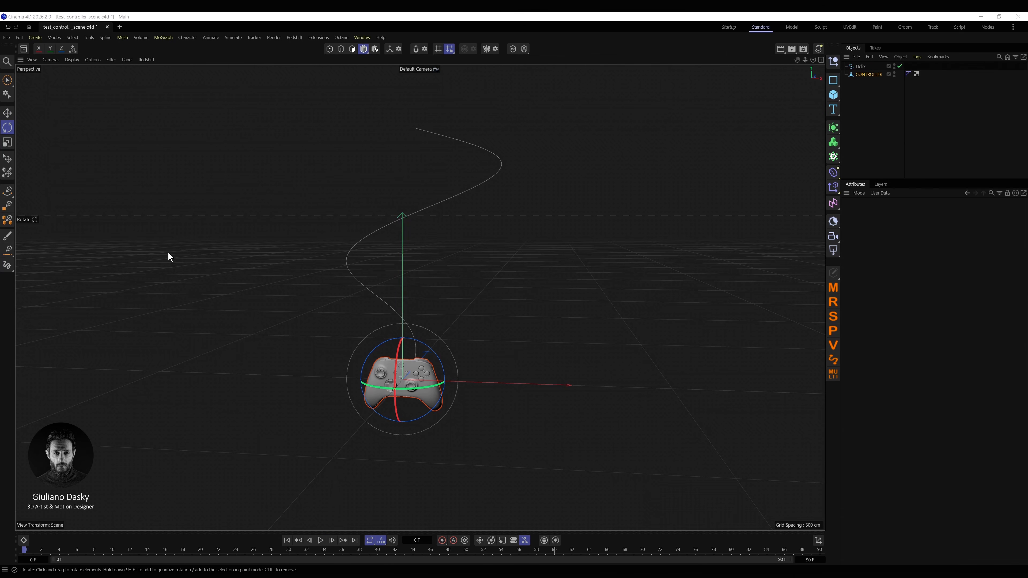
# Add a DEM Spline tag to the CONTROLLER and assign the Helix as its path
pyautogui.press('e')
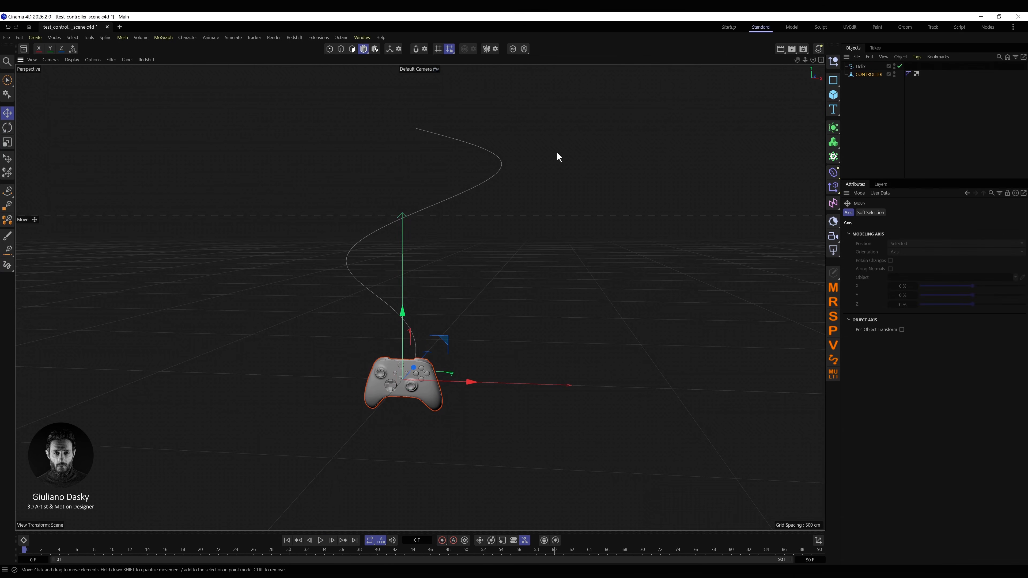
pyautogui.click(859, 66)
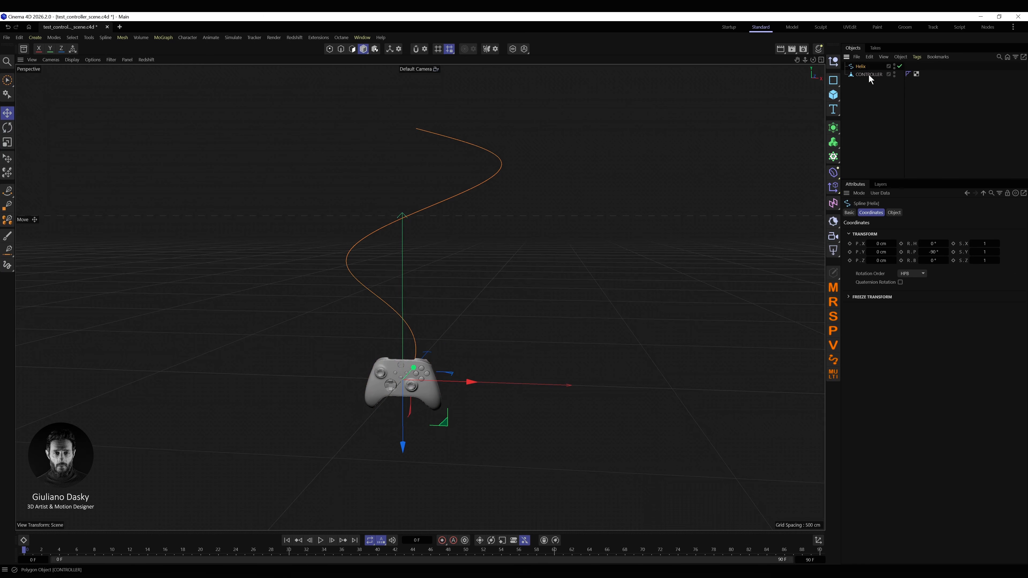
pyautogui.click(868, 74)
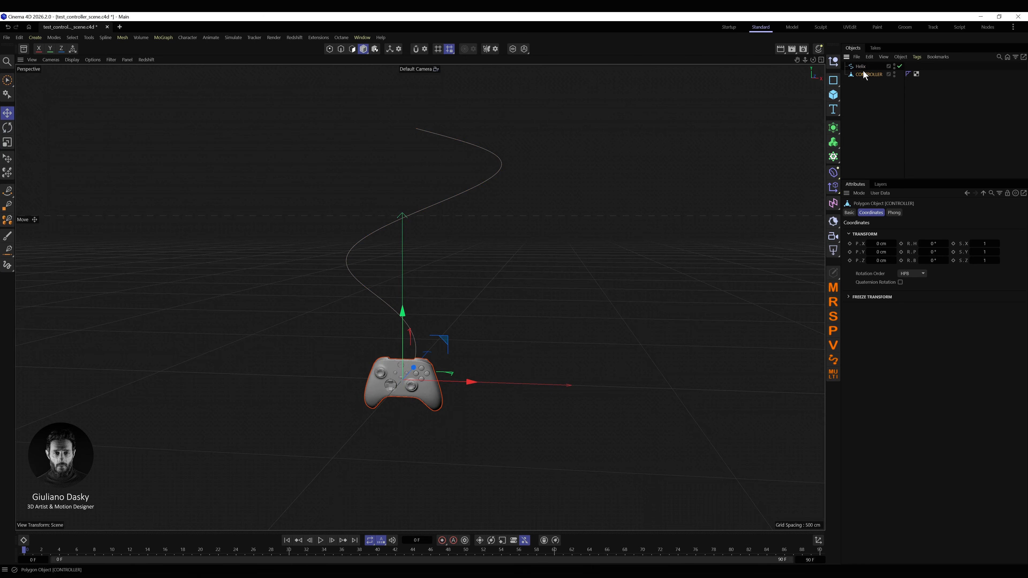
pyautogui.click(833, 360)
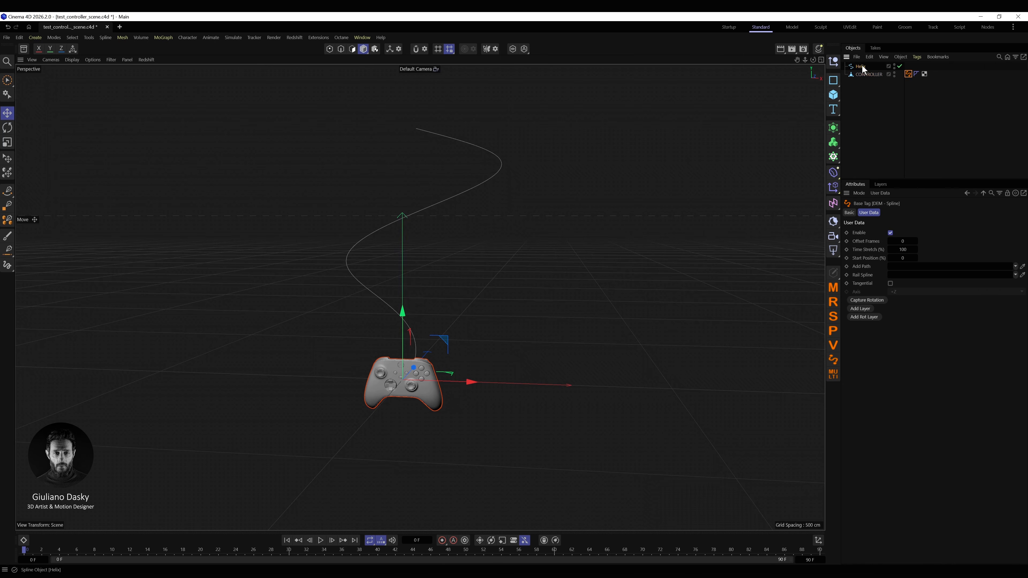
pyautogui.moveTo(864, 70); pyautogui.dragTo(896, 266)
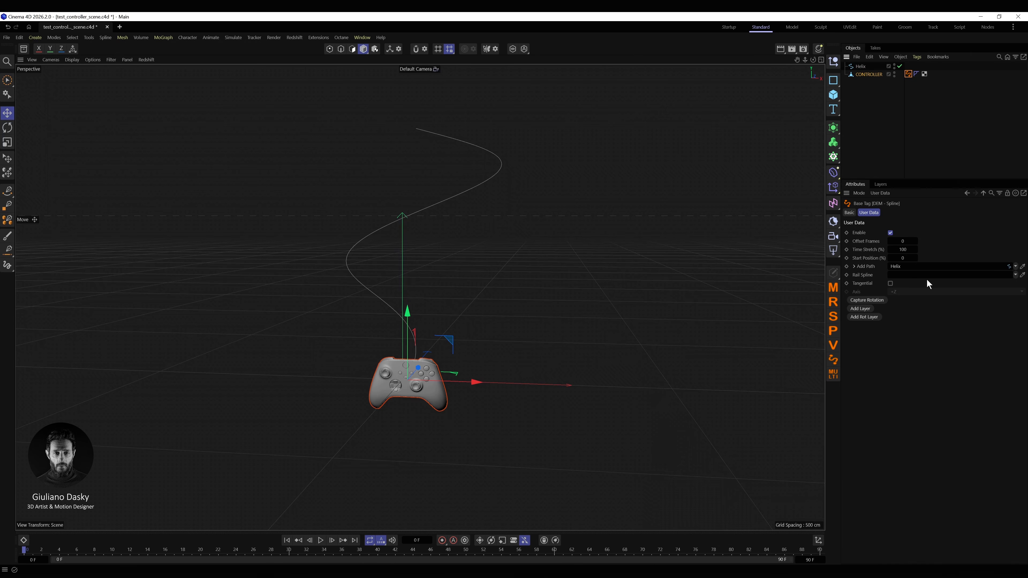
# Enable tangential alignment in the DEM Spline tag and set its axis to +Y
pyautogui.click(891, 283)
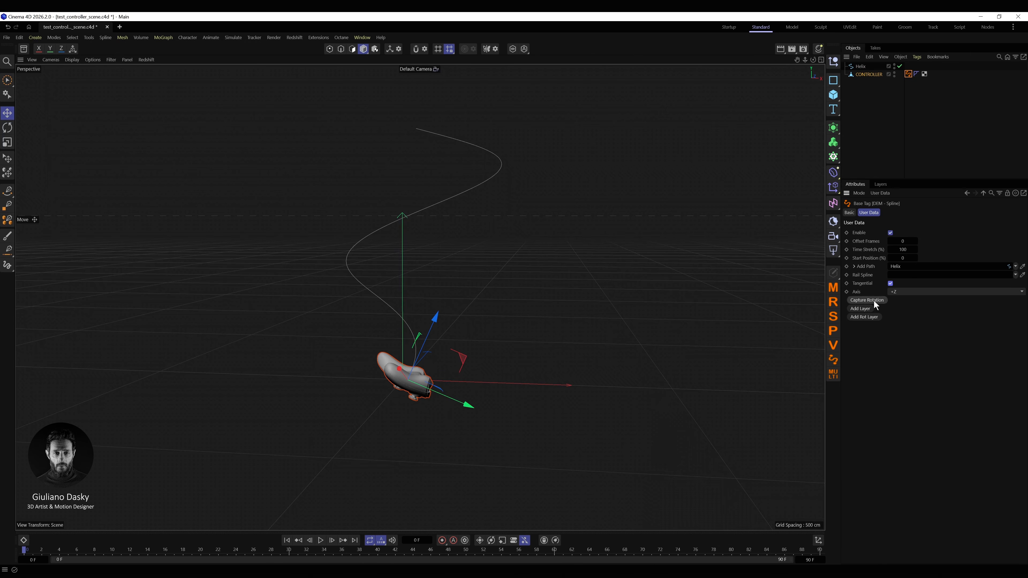
pyautogui.click(898, 291)
pyautogui.click(903, 317)
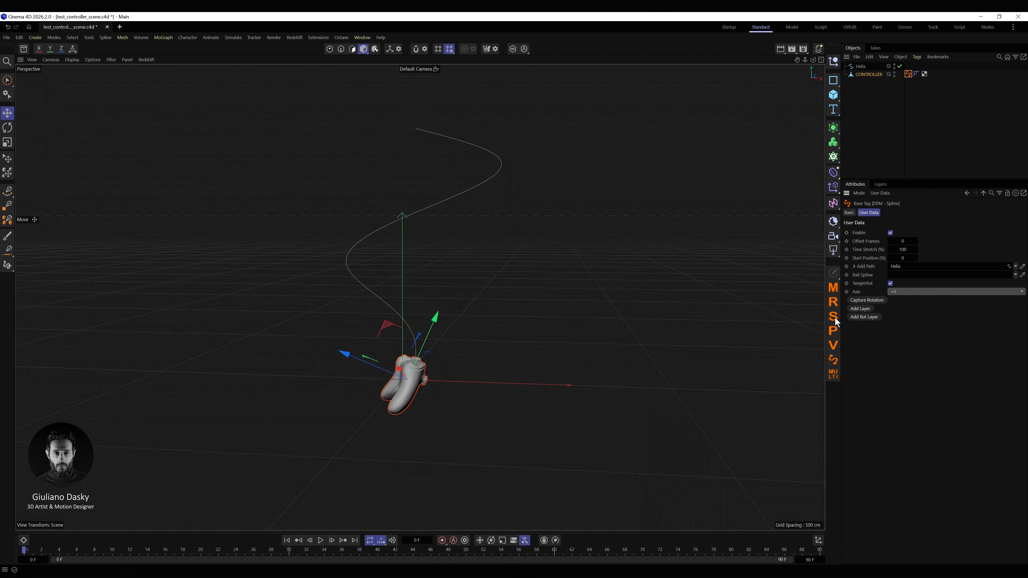
# Add a spline layer with a 50% amount and Cubic In-Out easing, and play the animation
pyautogui.click(859, 308)
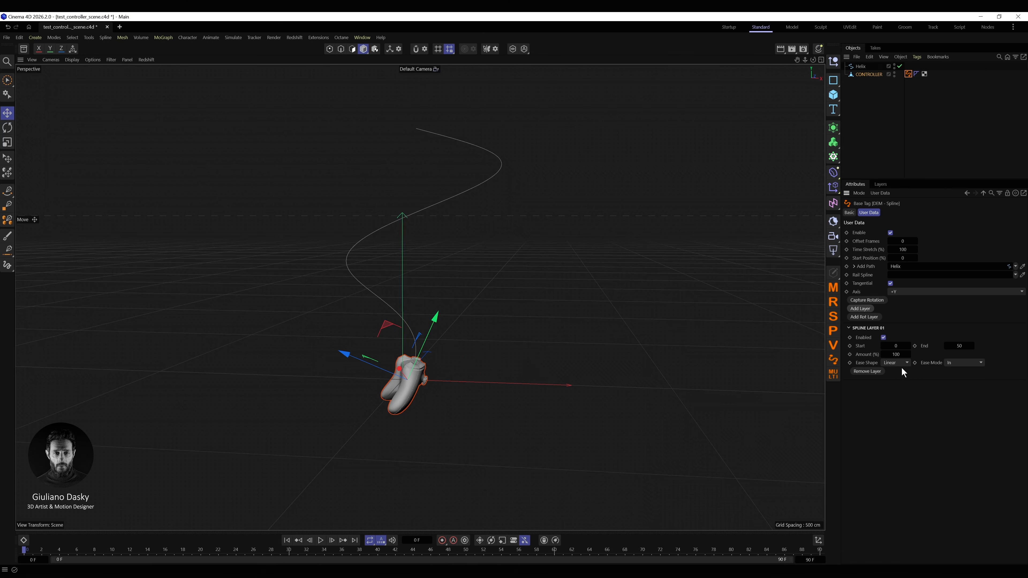
pyautogui.click(895, 363)
pyautogui.click(894, 400)
pyautogui.click(952, 365)
pyautogui.click(959, 392)
pyautogui.click(959, 346)
pyautogui.click(897, 354)
pyautogui.click(319, 540)
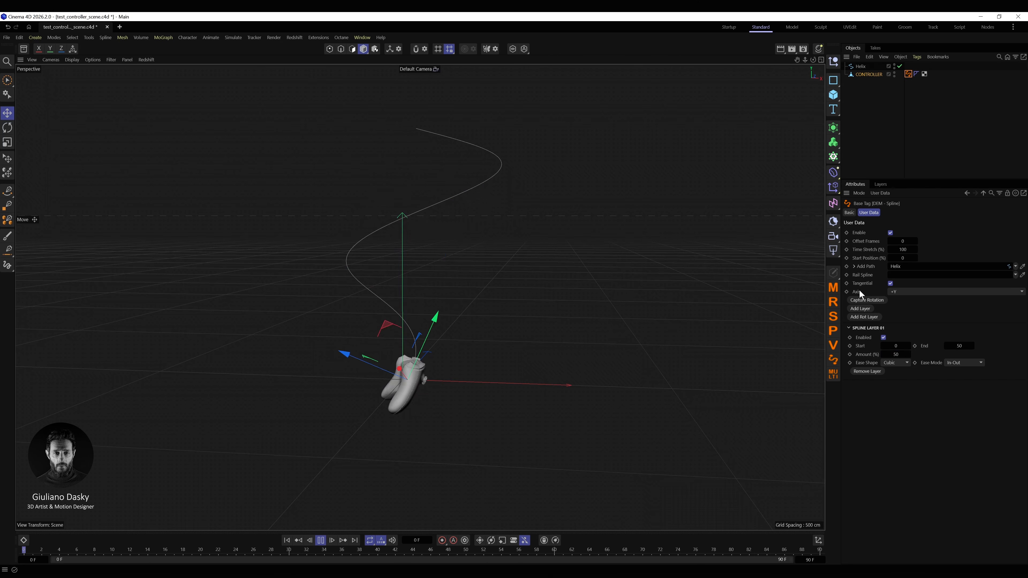
# Add a second spline layer running from frame 25 to 90 with Cubic In-Out easing
pyautogui.click(859, 308)
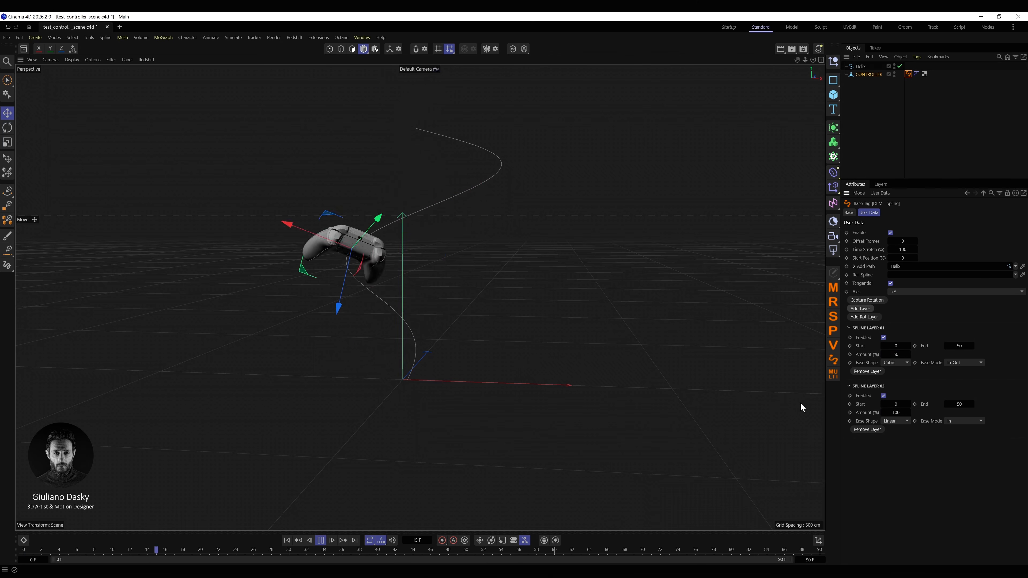
pyautogui.click(897, 421)
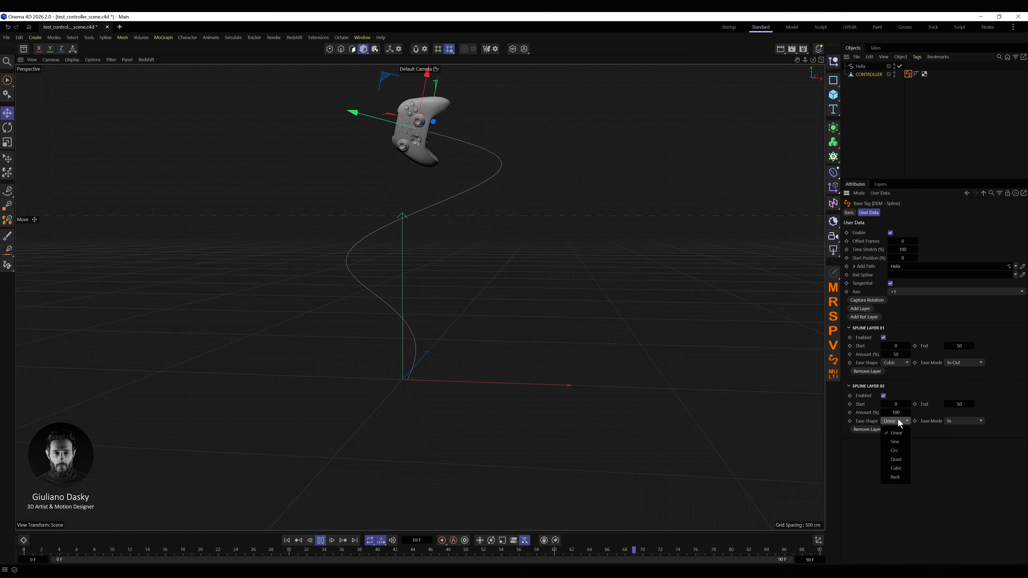
pyautogui.click(896, 404)
pyautogui.write('25')
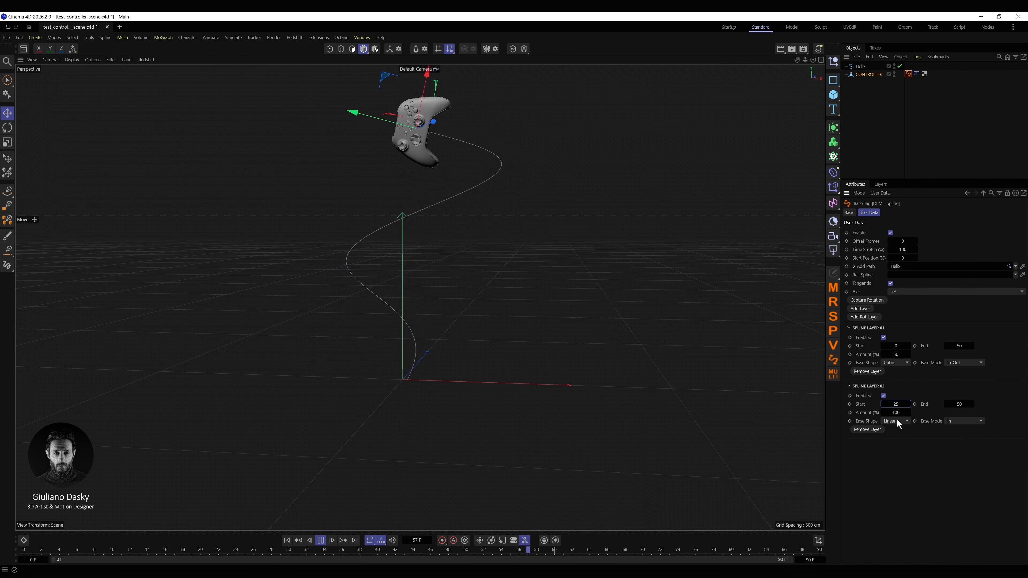
pyautogui.click(897, 421)
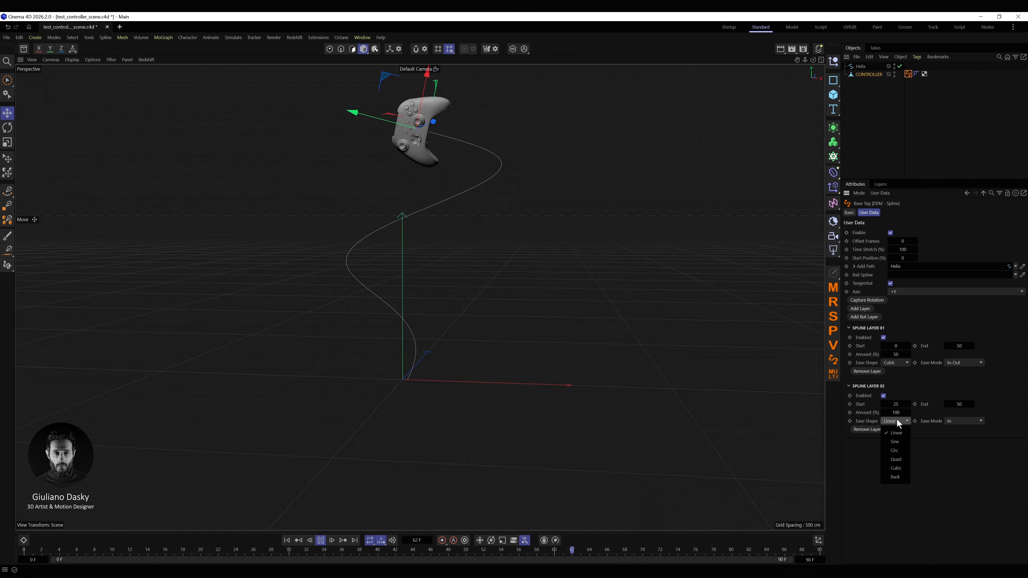
pyautogui.click(893, 468)
pyautogui.click(963, 421)
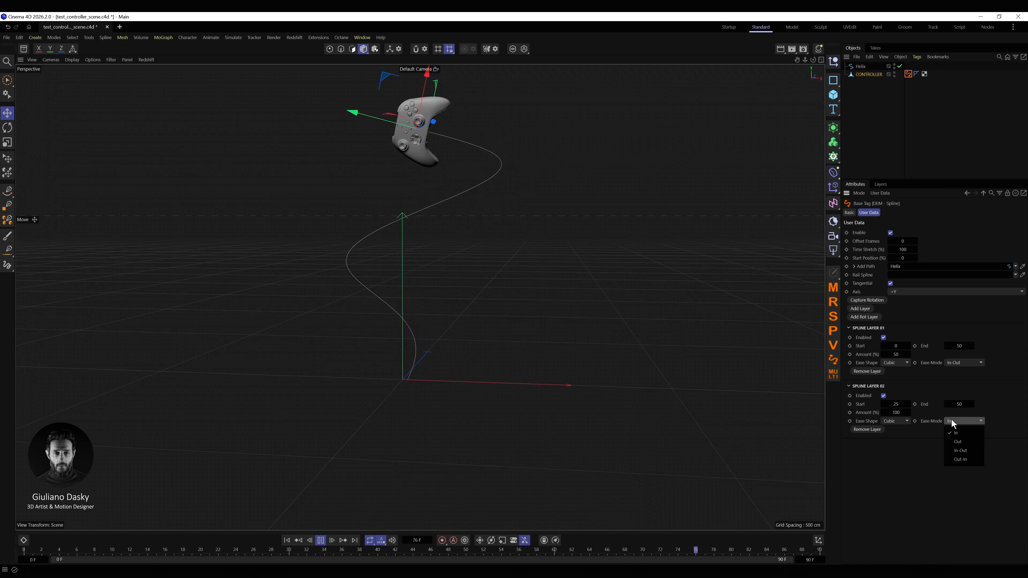
pyautogui.click(963, 451)
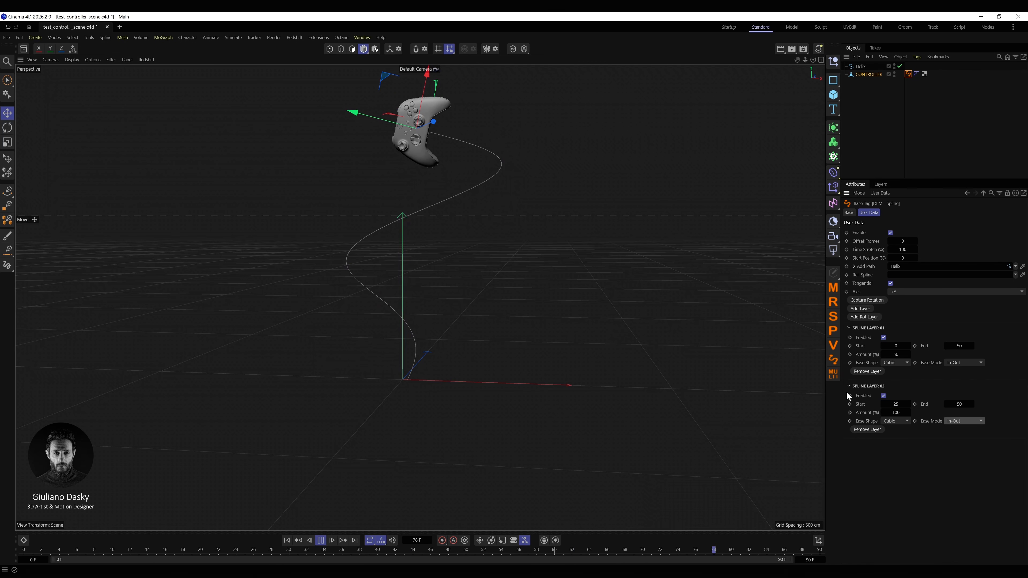
# Add a spline rotation layer, set its amount to 360 degrees, and watch the animation with the tag deselected
pyautogui.click(864, 317)
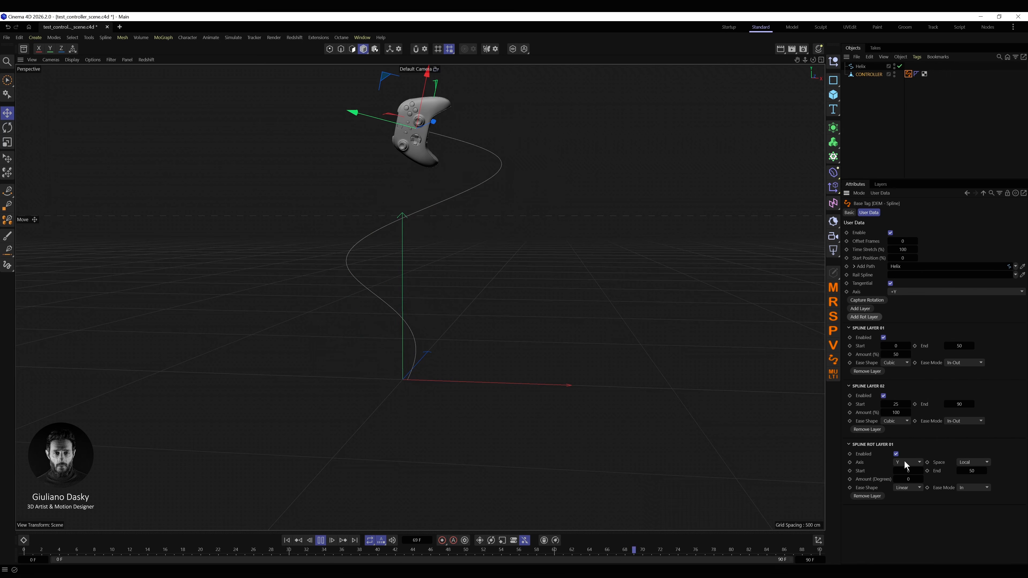
pyautogui.click(909, 480)
pyautogui.write('360')
pyautogui.press('Return')
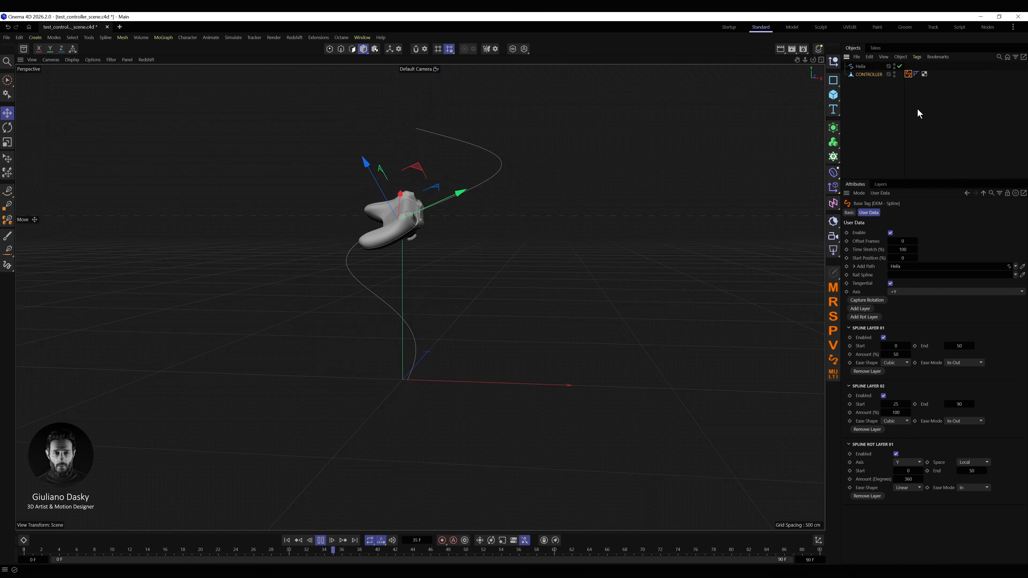
pyautogui.click(924, 144)
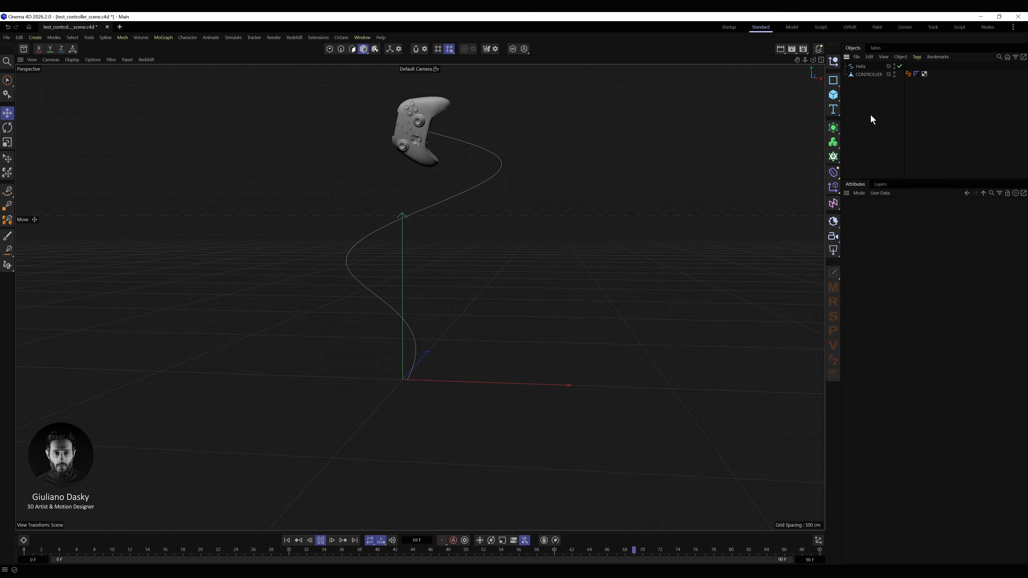
# Set the spline rotation layer's easing to Cubic In-Out and watch the playback with the tag deselected
pyautogui.click(909, 73)
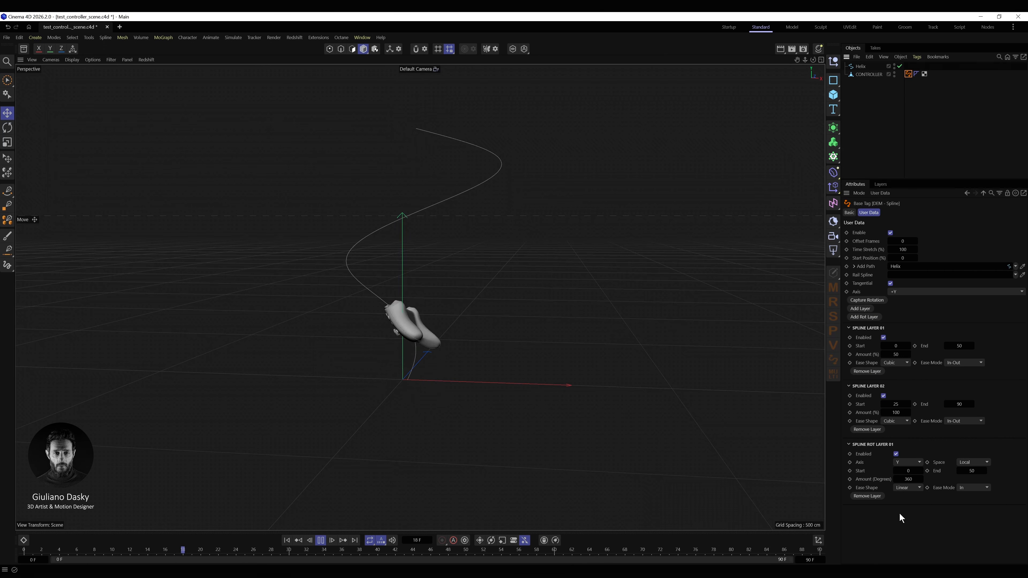
pyautogui.click(907, 488)
pyautogui.click(912, 534)
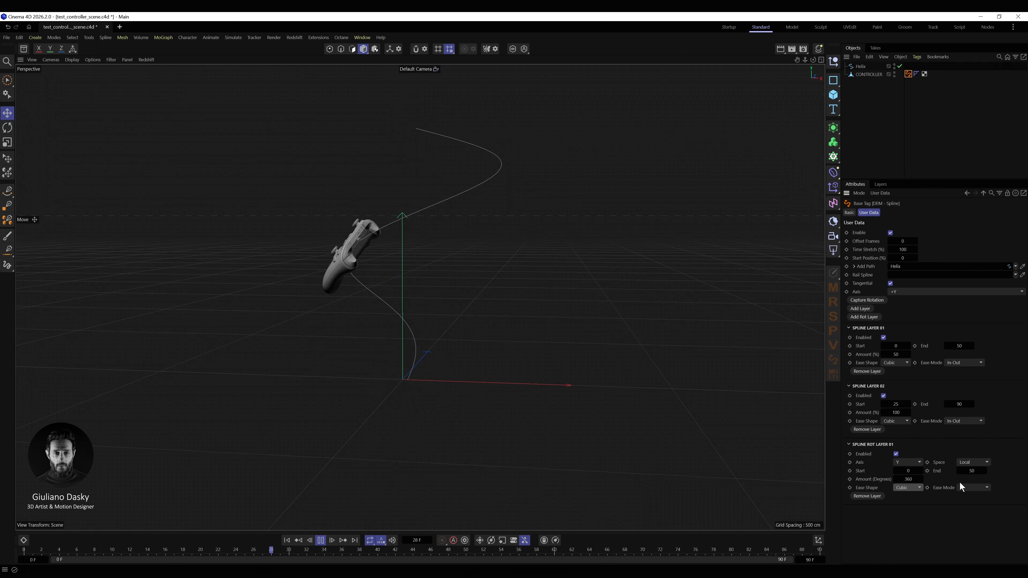
pyautogui.click(962, 488)
pyautogui.click(973, 517)
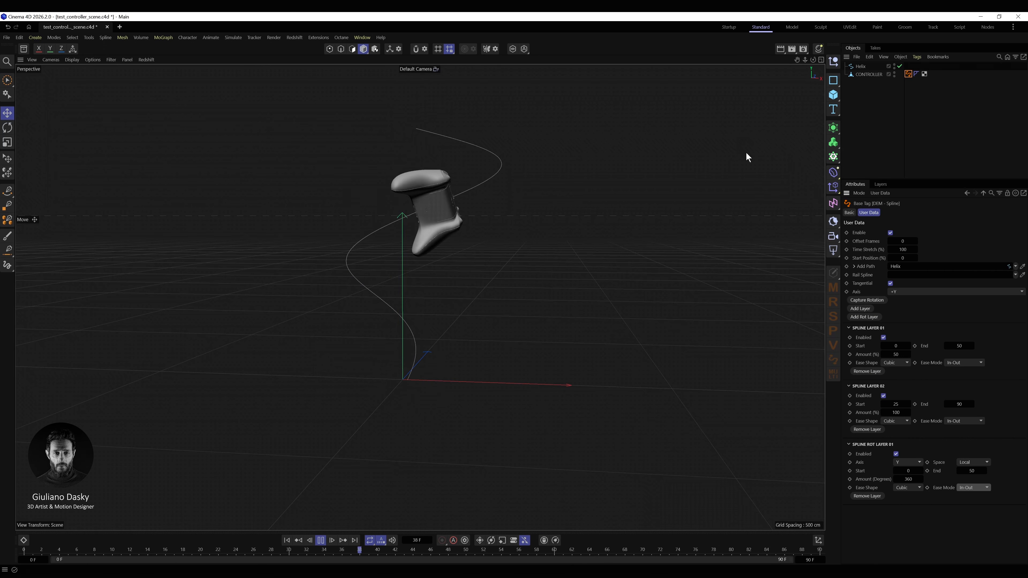
pyautogui.click(969, 114)
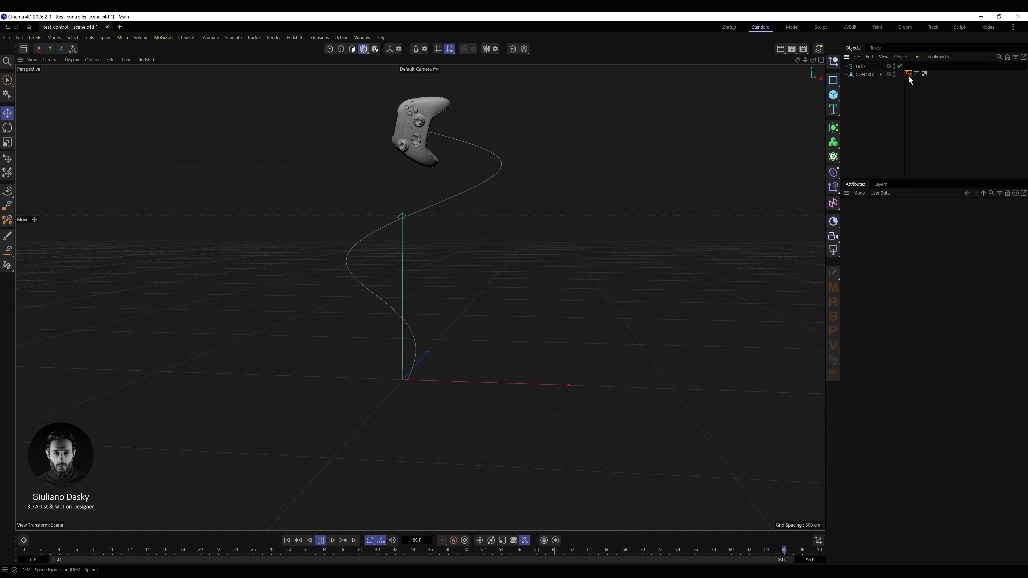
# Change the spline rotation layer's axis to X and watch the controller travel along the helix
pyautogui.click(908, 74)
pyautogui.click(905, 473)
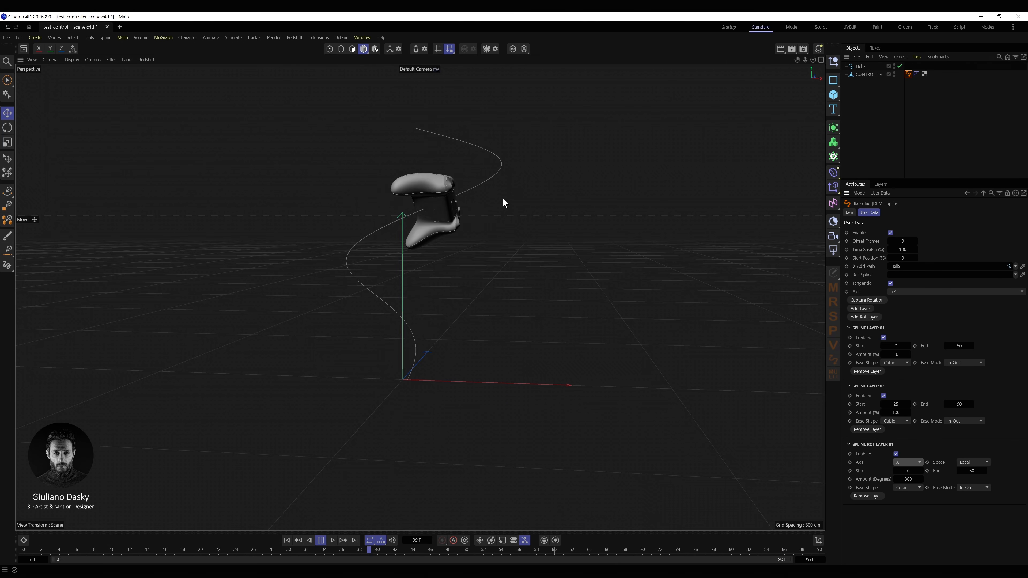
pyautogui.click(923, 123)
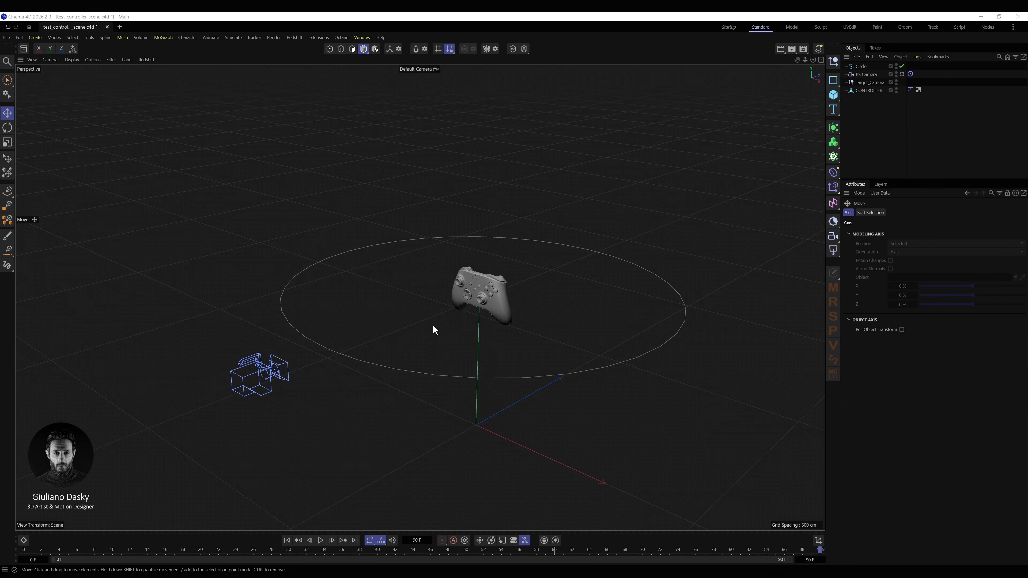
# Examine the camera scene's Circle spline, RS Camera and Target_Camera null, and the camera's Target tag
pyautogui.moveTo(445, 307)
pyautogui.keyDown('alt'); pyautogui.mouseDown()
pyautogui.moveTo(504, 310)
pyautogui.moveTo(438, 292)
pyautogui.moveTo(454, 292)
pyautogui.mouseUp(); pyautogui.keyUp('alt')
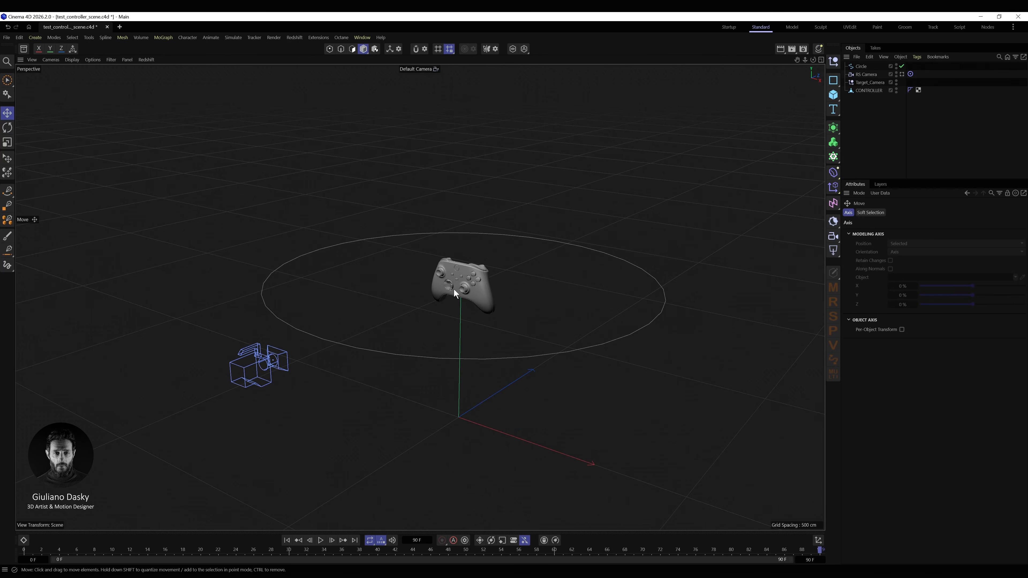
pyautogui.click(465, 357)
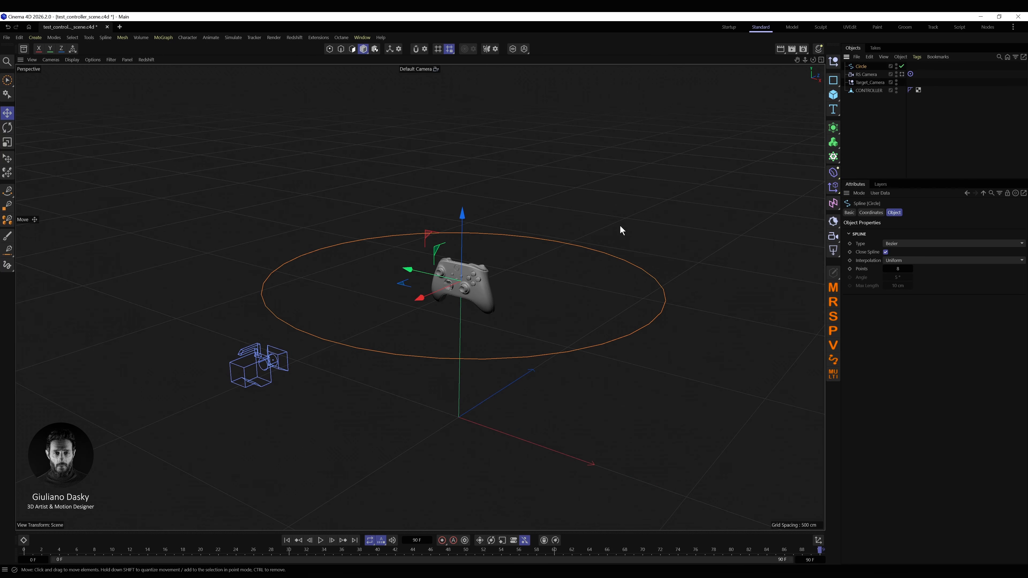
pyautogui.click(865, 74)
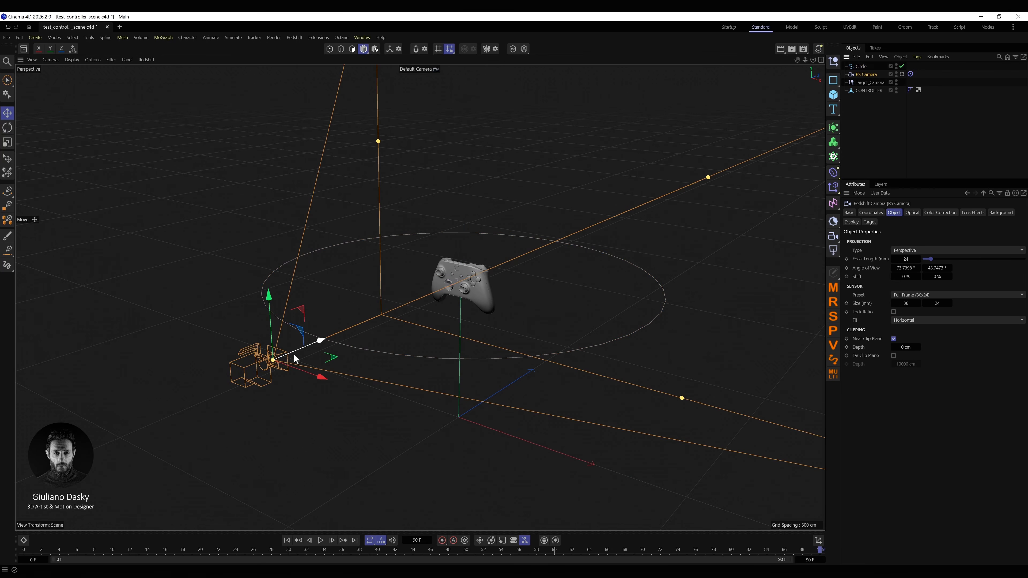
pyautogui.click(865, 82)
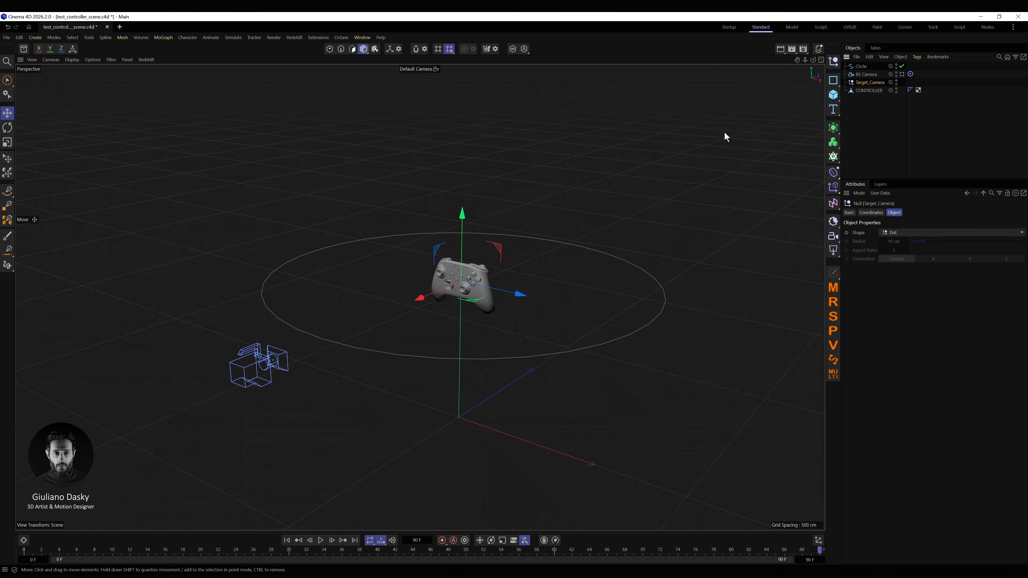
pyautogui.click(911, 74)
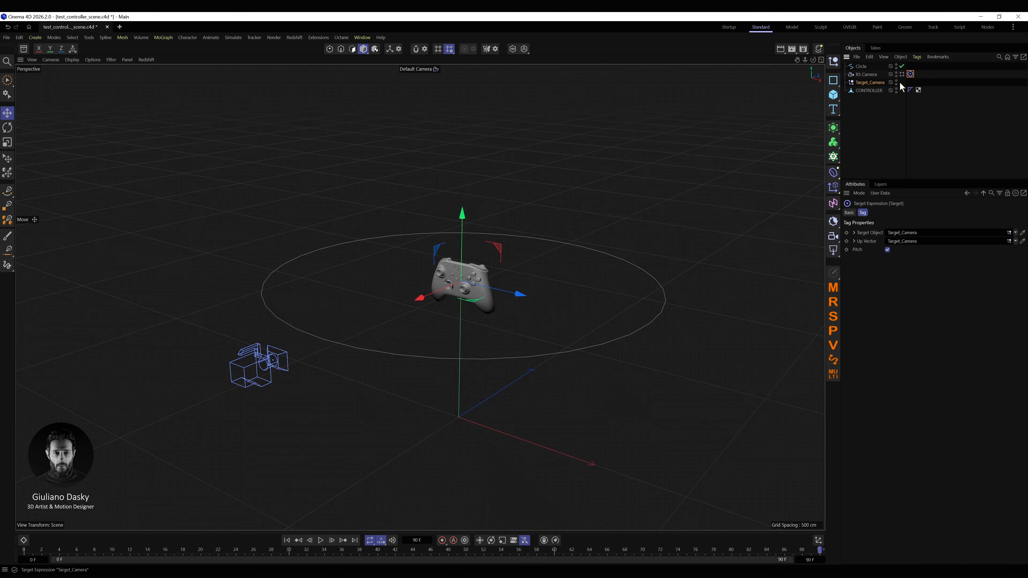
# Add a DEM Spline tag to the RS Camera with the Circle as its path, testing the start position and resetting it to 0%
pyautogui.click(866, 75)
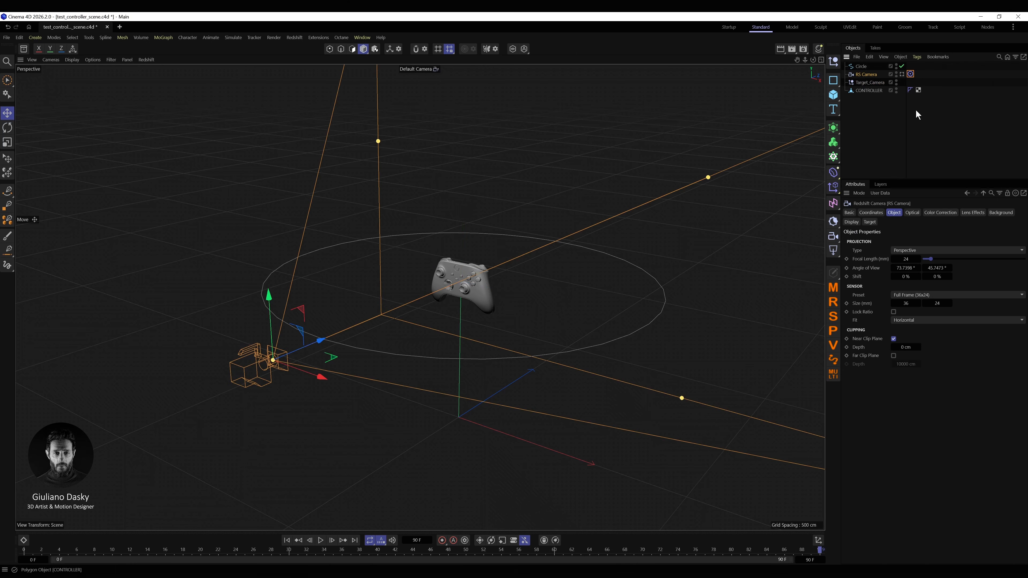
pyautogui.click(834, 359)
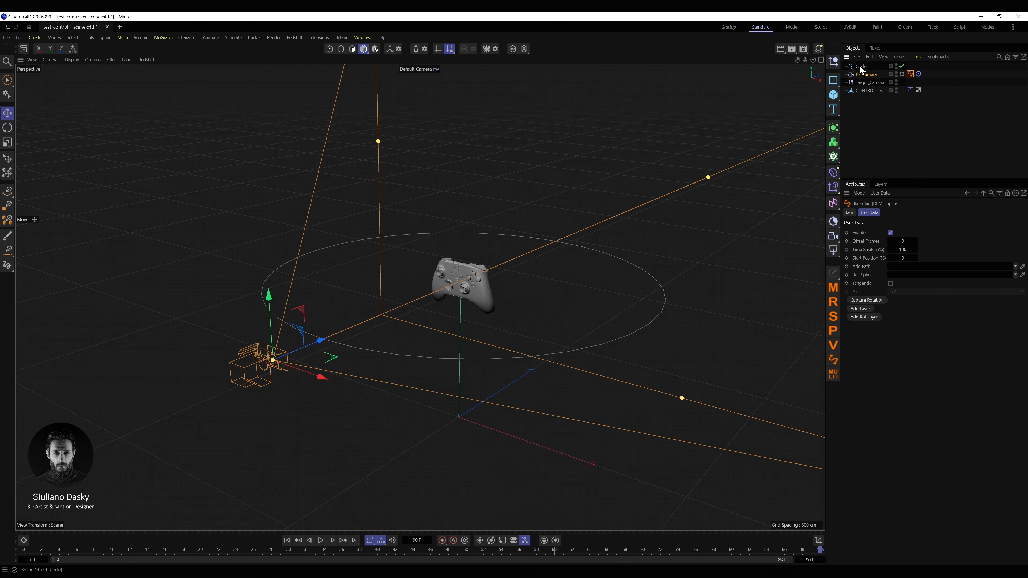
pyautogui.moveTo(859, 66); pyautogui.dragTo(898, 267)
pyautogui.moveTo(916, 258)
pyautogui.mouseDown()
pyautogui.moveTo(897, 258)
pyautogui.moveTo(927, 261)
pyautogui.mouseUp()
pyautogui.rightClick(916, 257)
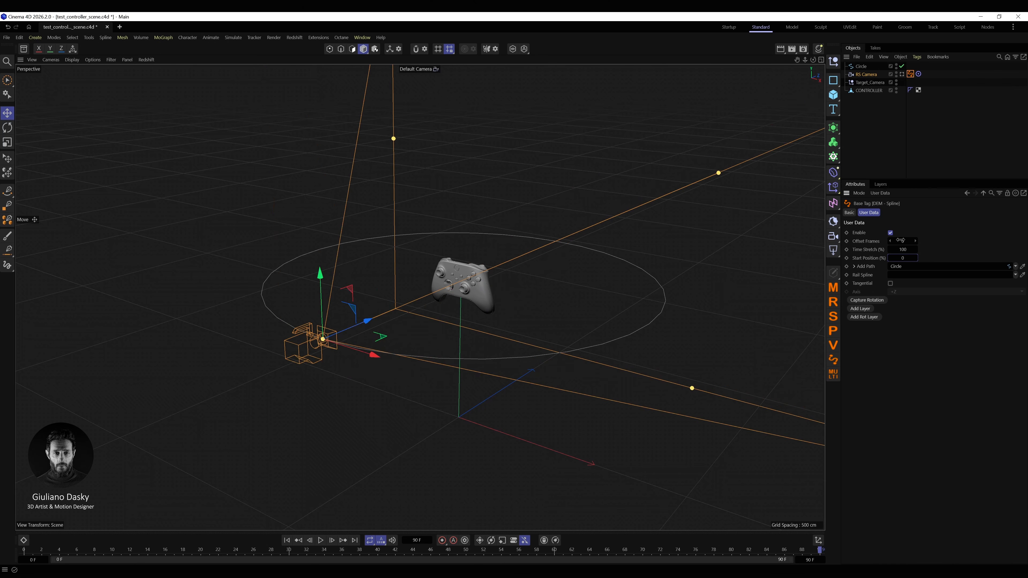
# Add a spline layer to the camera's tag ending at frame 90 with Circ In-Out easing, and play the animation
pyautogui.click(859, 308)
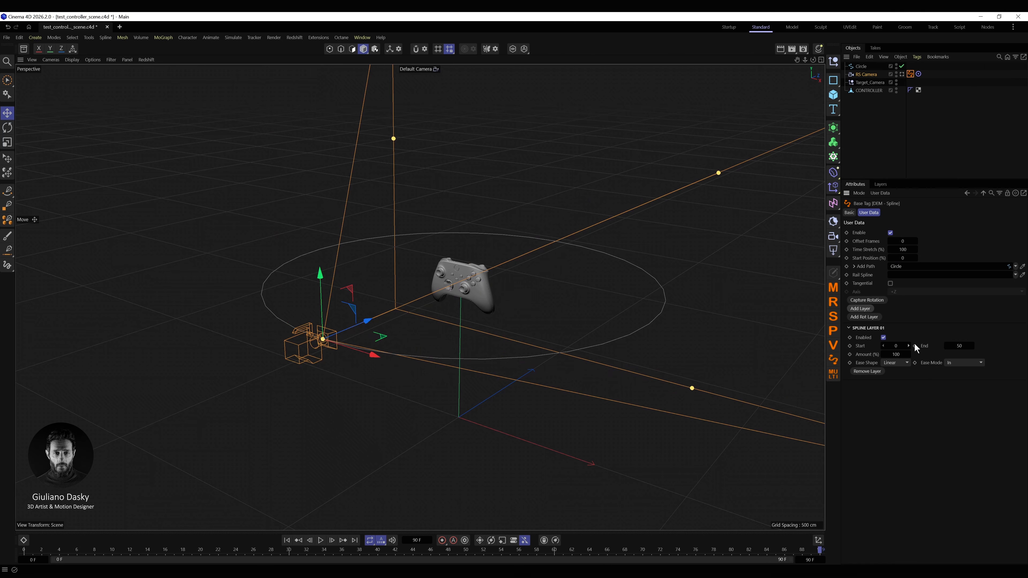
pyautogui.click(959, 345)
pyautogui.click(891, 362)
pyautogui.click(894, 393)
pyautogui.click(951, 363)
pyautogui.click(960, 393)
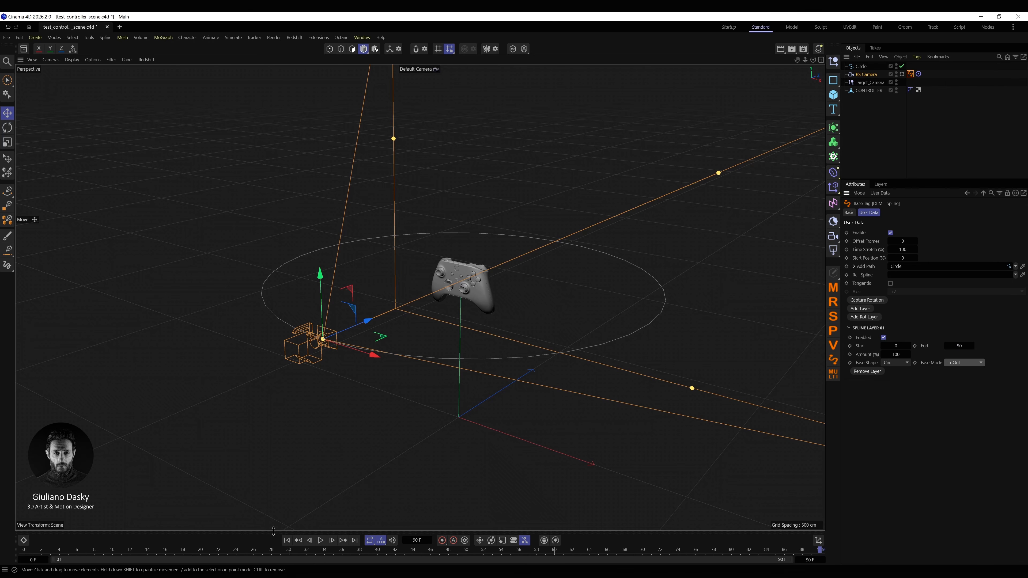
pyautogui.click(320, 540)
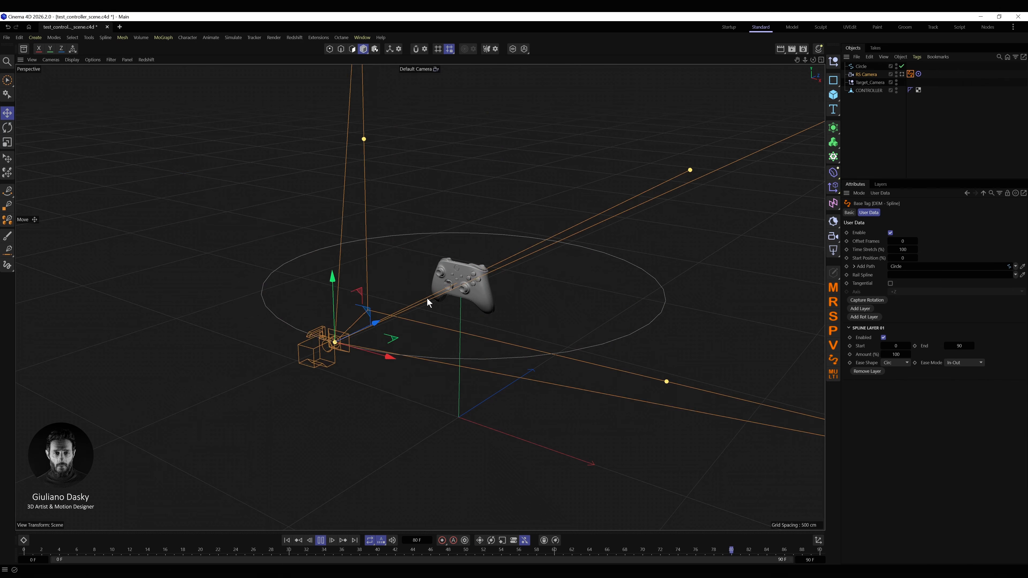
# Look through the RS Camera and add a spline rotation layer of 360 degrees to its DEM Spline tag
pyautogui.click(902, 74)
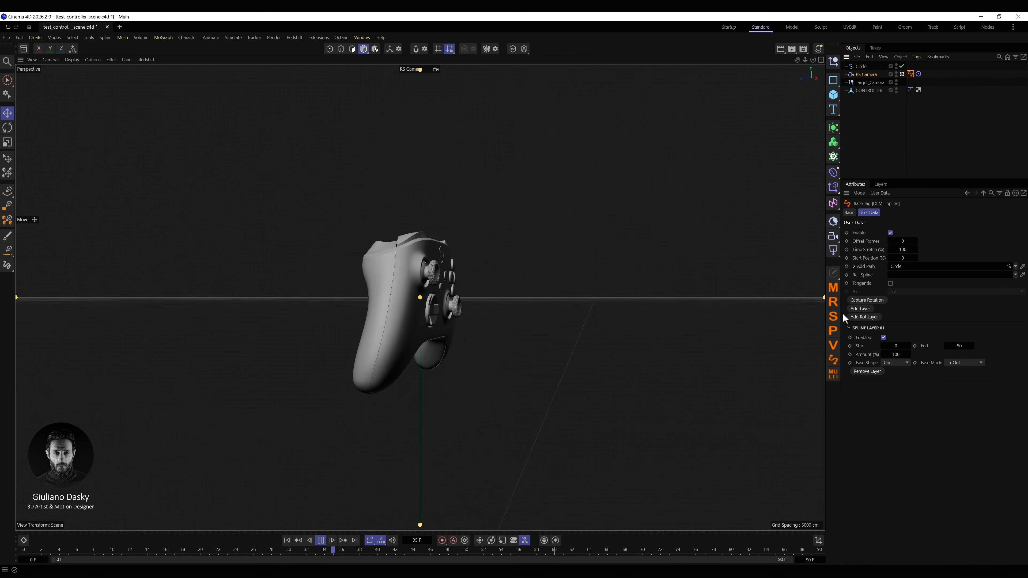
pyautogui.click(864, 316)
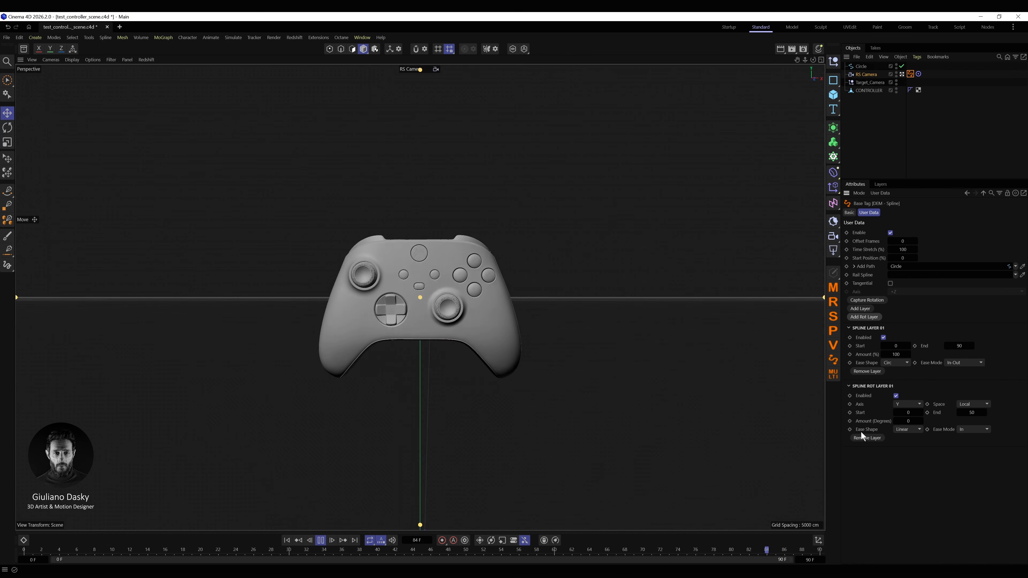
pyautogui.click(908, 421)
pyautogui.write('36')
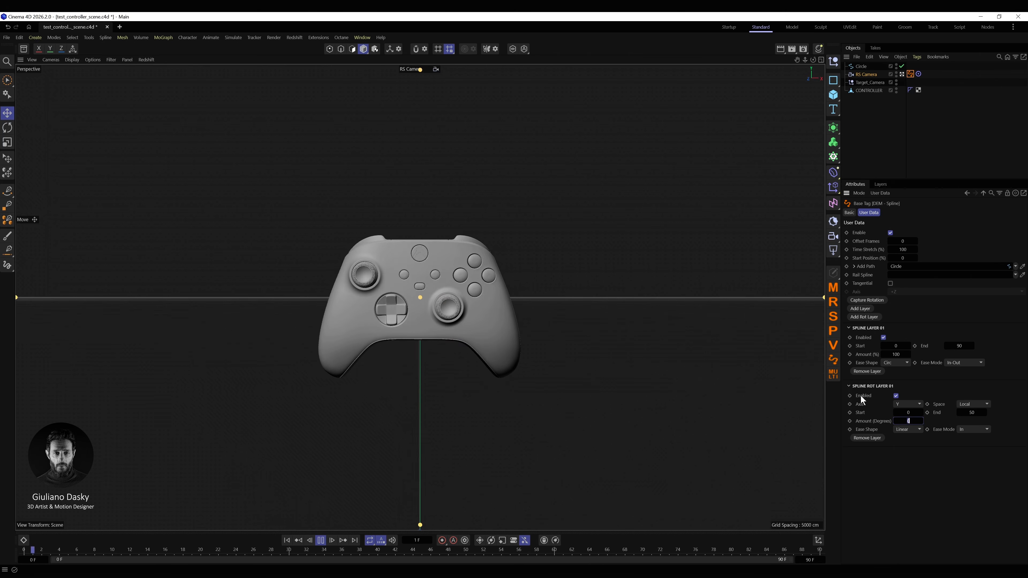
pyautogui.write('0')
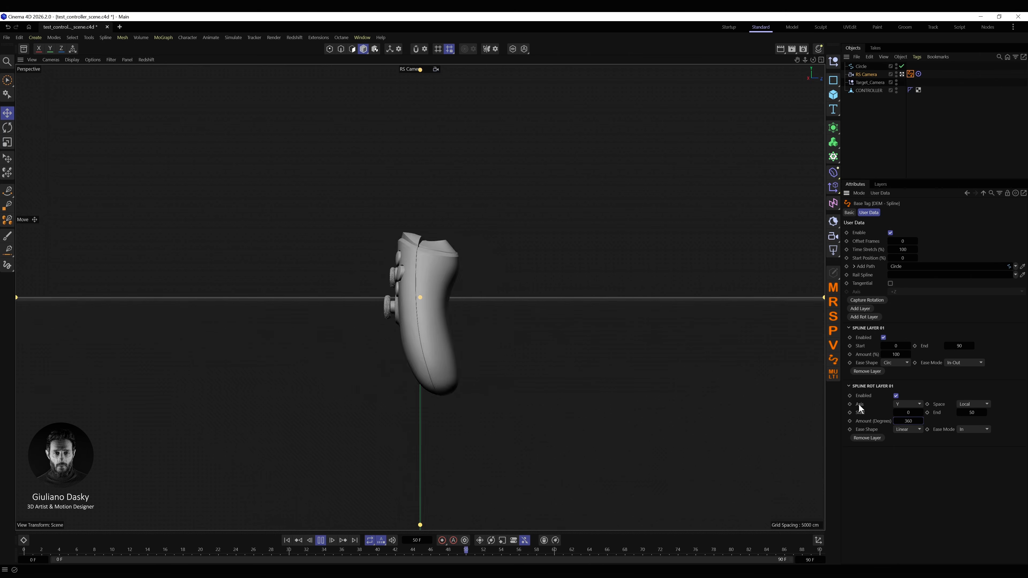
# Set the camera's rotation layer to the X axis with Circ In-Out easing, and leave the camera view
pyautogui.click(907, 405)
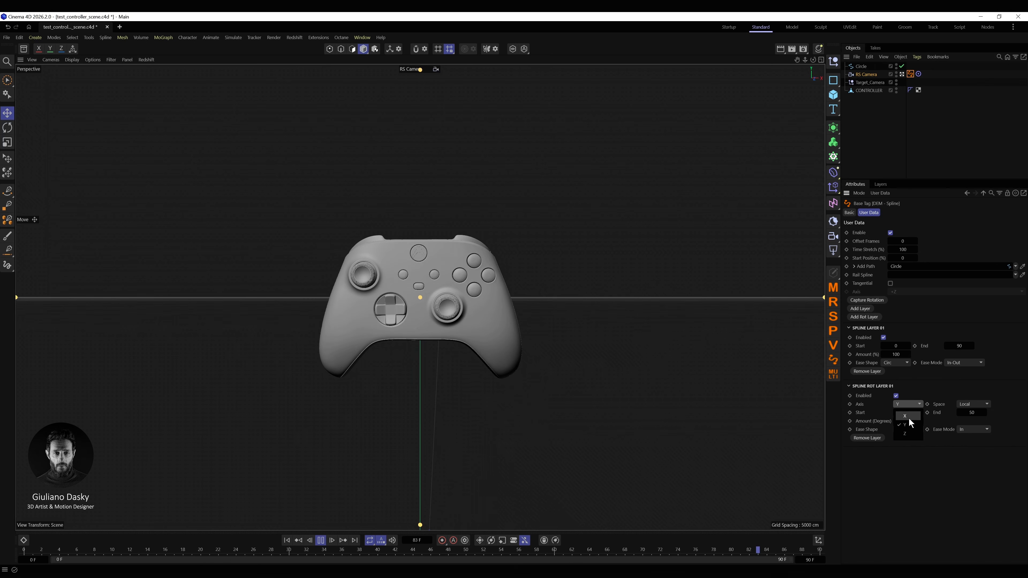
pyautogui.click(907, 417)
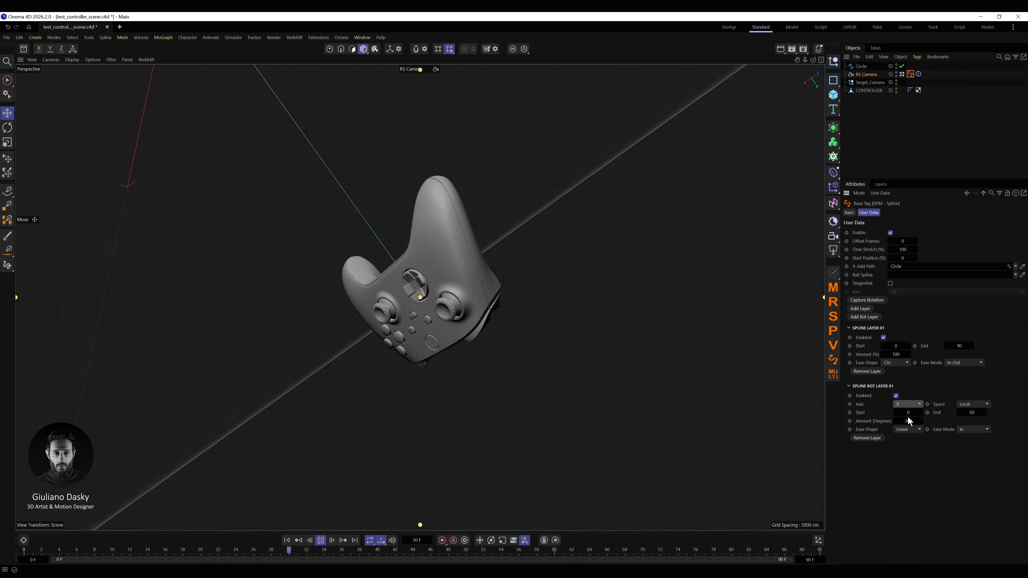
pyautogui.click(904, 429)
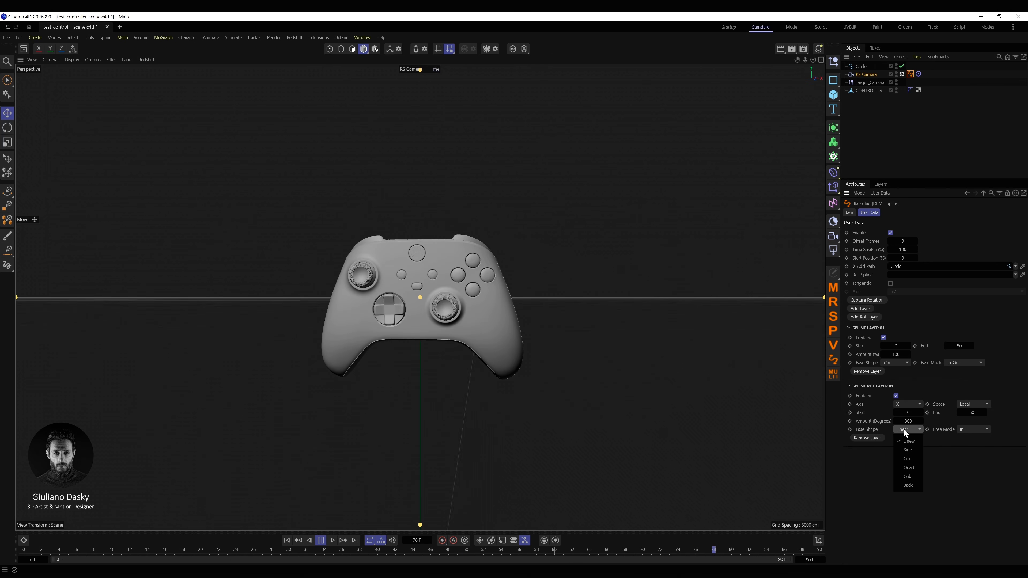
pyautogui.click(907, 458)
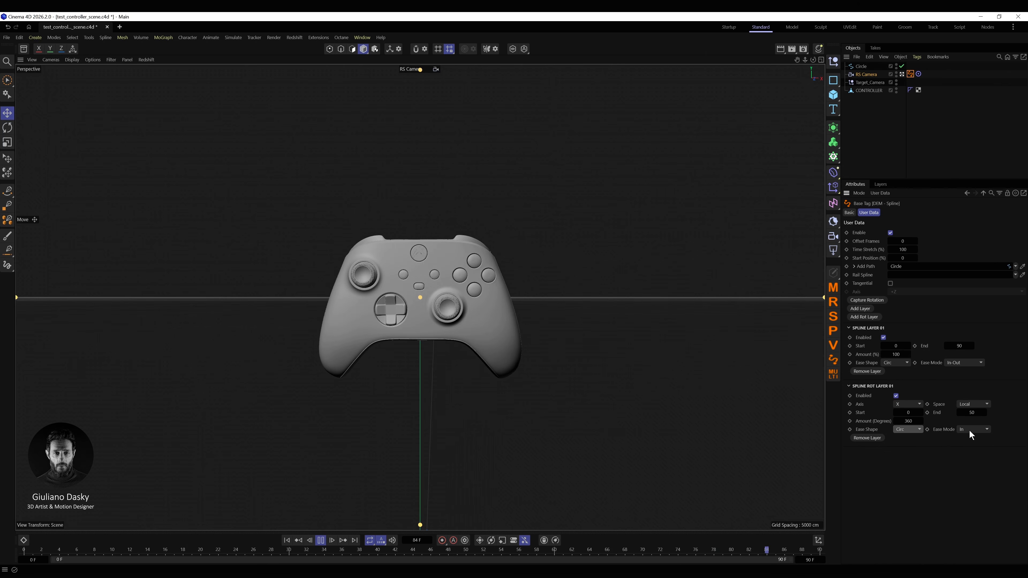
pyautogui.click(969, 430)
pyautogui.click(974, 459)
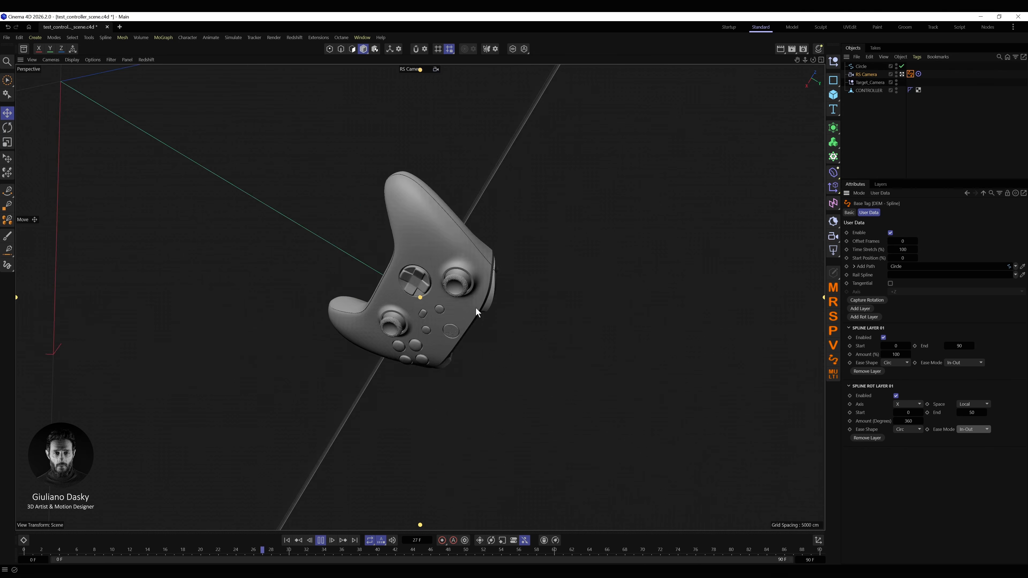
pyautogui.click(900, 74)
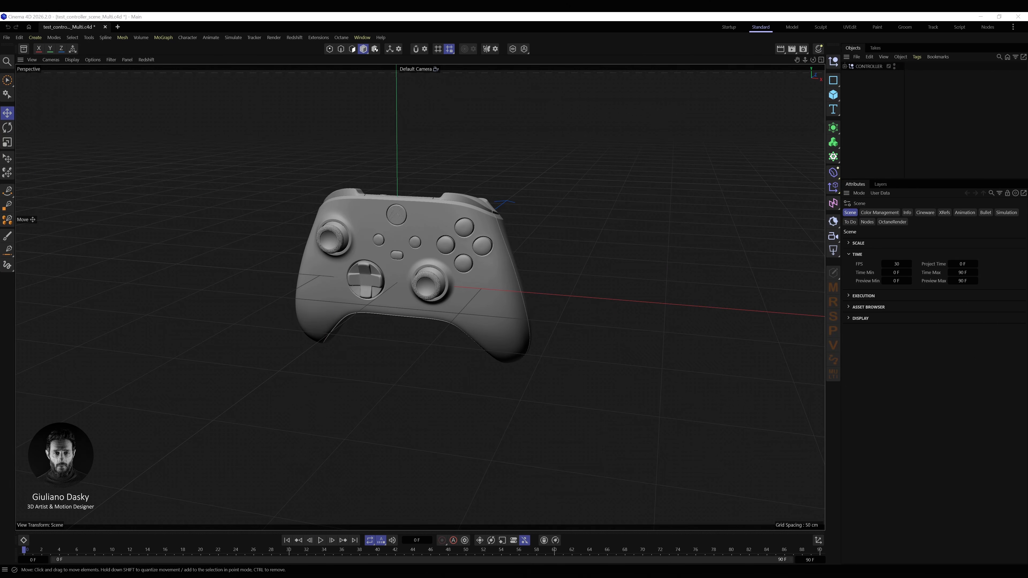
# Expand the CONTROLLER null in the Multi scene and examine its separate parts, such as FRONT_CENTER, the buttons and the joysticks
pyautogui.keyDown('alt'); pyautogui.moveTo(453, 253); pyautogui.dragTo(416, 242); pyautogui.keyUp('alt')
pyautogui.click(844, 66)
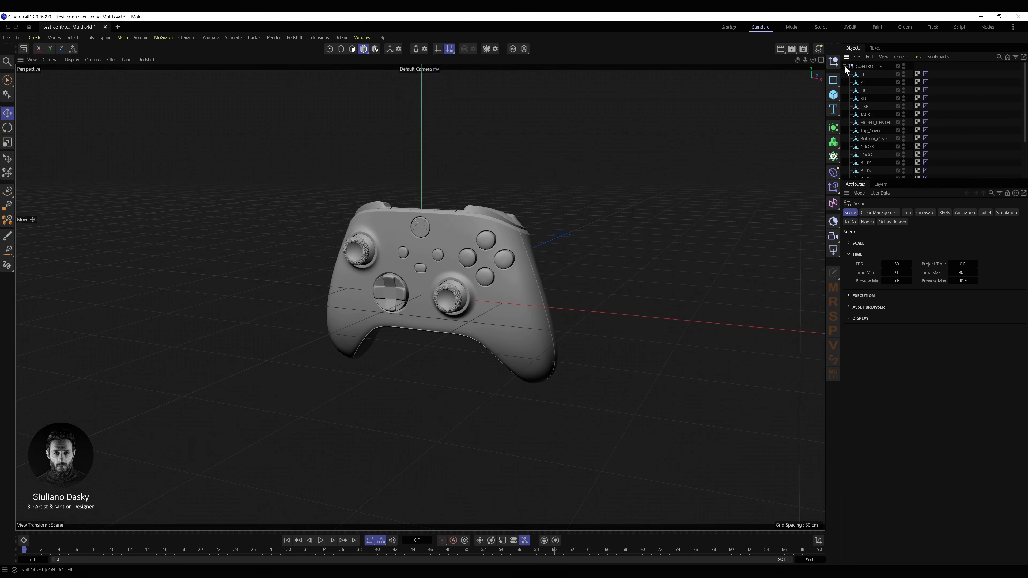
pyautogui.moveTo(902, 179); pyautogui.dragTo(902, 245)
pyautogui.click(865, 122)
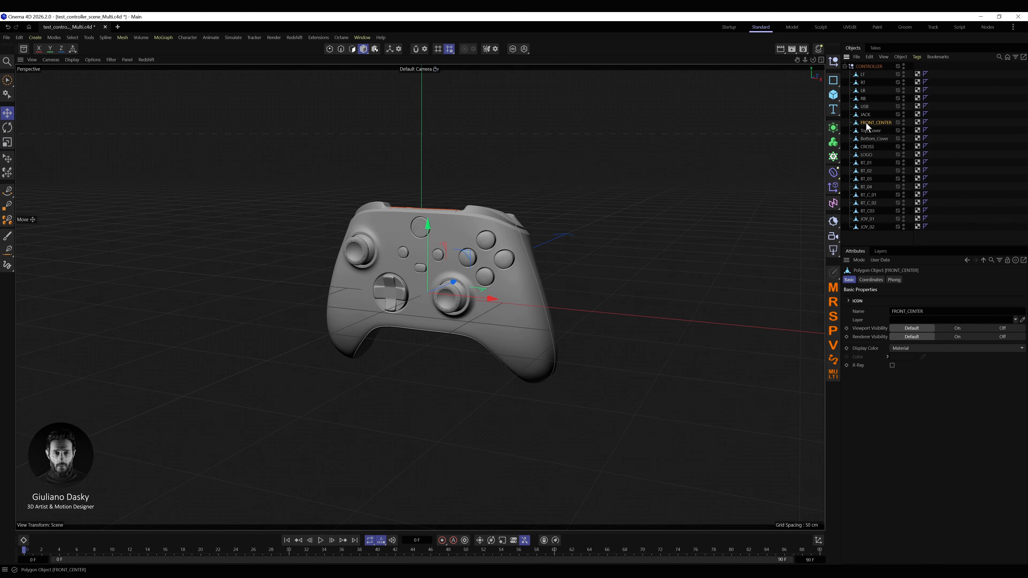
pyautogui.click(870, 138)
pyautogui.click(865, 178)
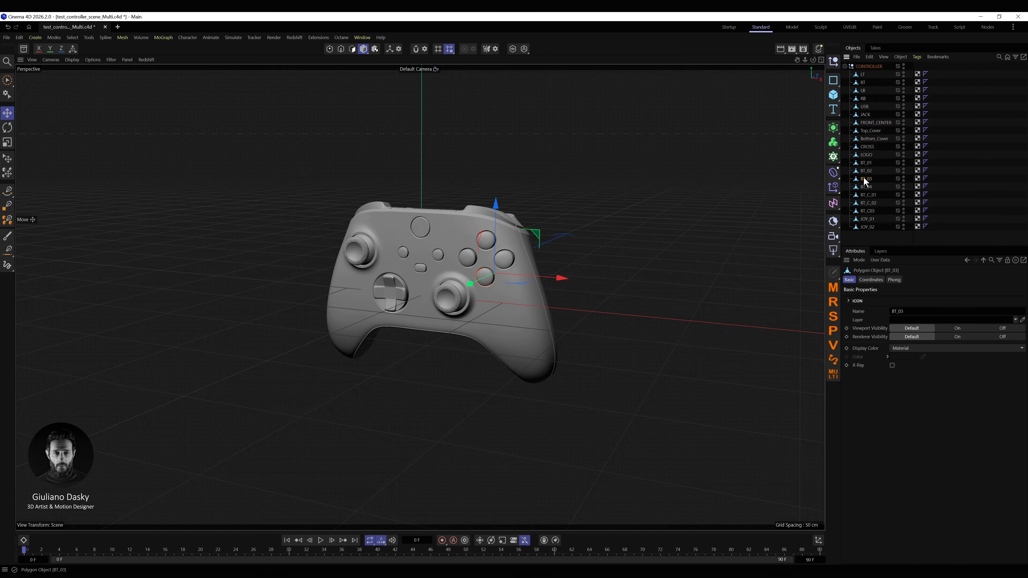
pyautogui.click(867, 203)
pyautogui.click(868, 218)
# Add a DEM Multi tag to the CONTROLLER null, load the null's child objects into it and capture their base state
pyautogui.click(866, 66)
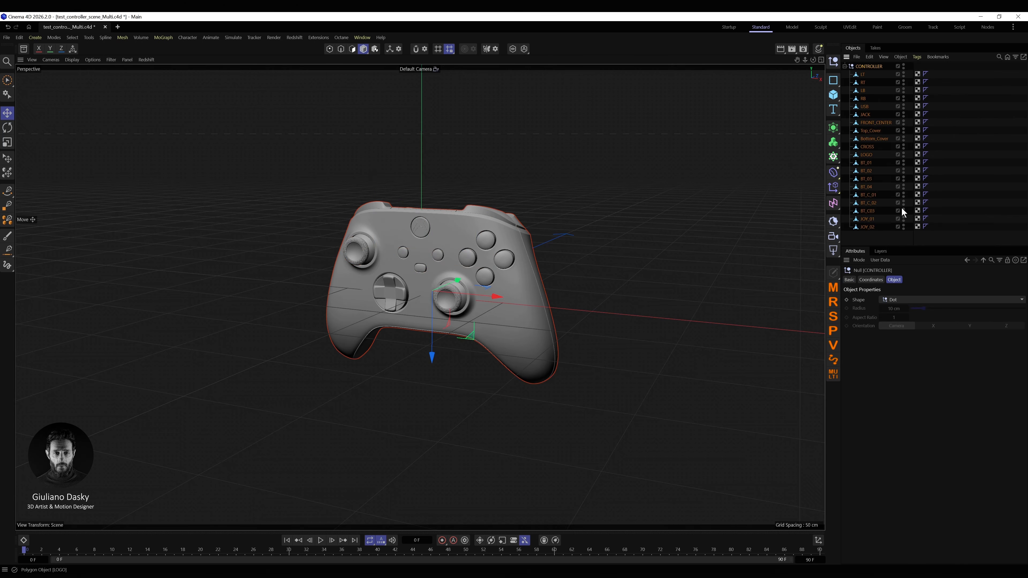
pyautogui.click(832, 375)
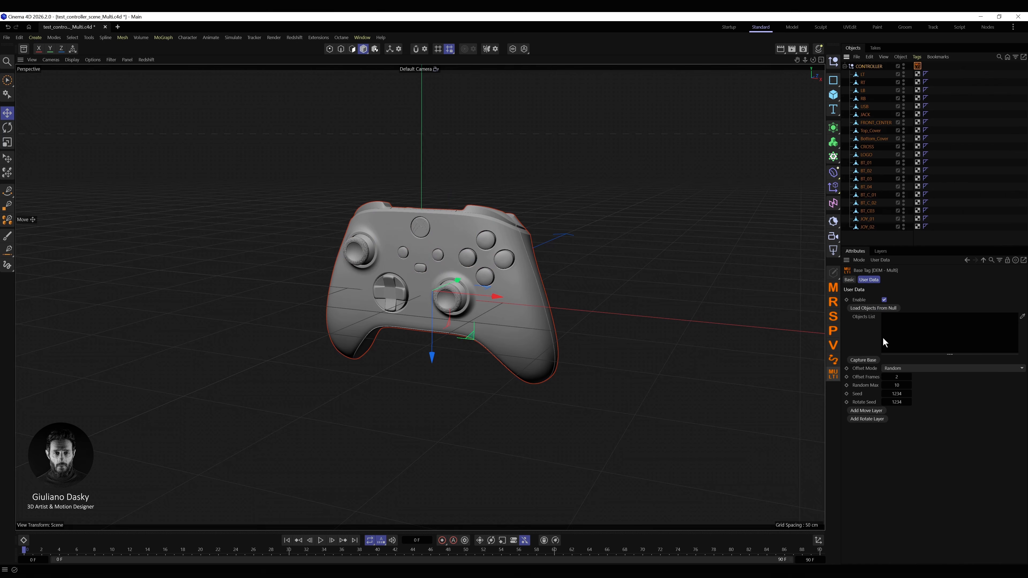
pyautogui.click(877, 307)
pyautogui.click(863, 360)
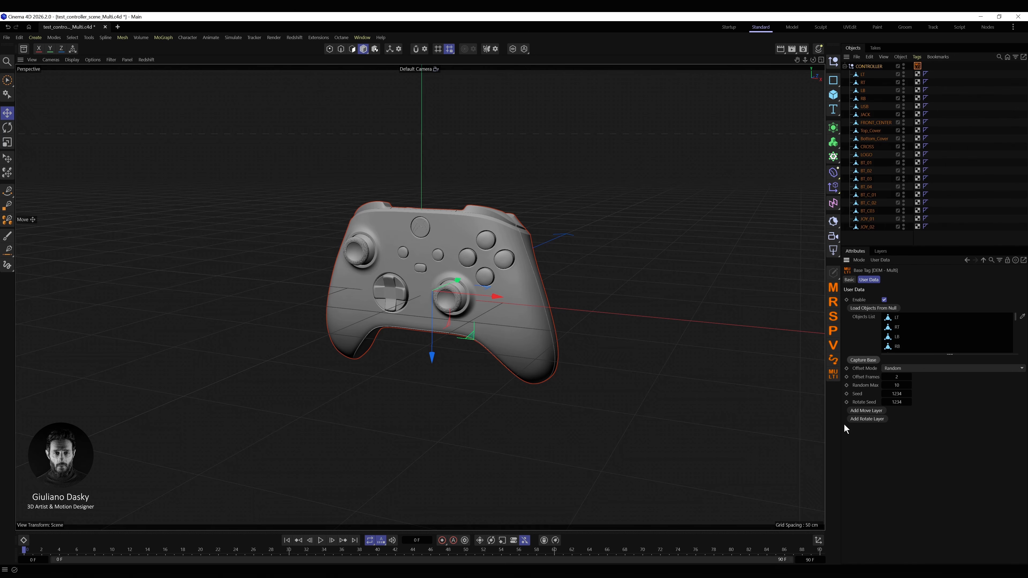
# Add a move layer to the Multi tag with Explode (Index) distribution, keeping the Y axis and Global space, and play the animation
pyautogui.click(864, 410)
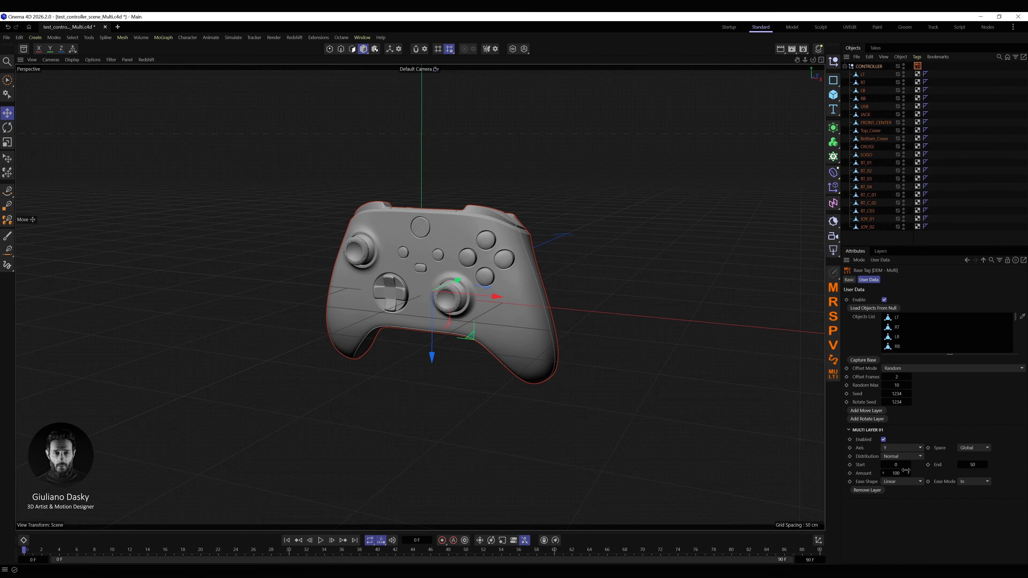
pyautogui.click(894, 457)
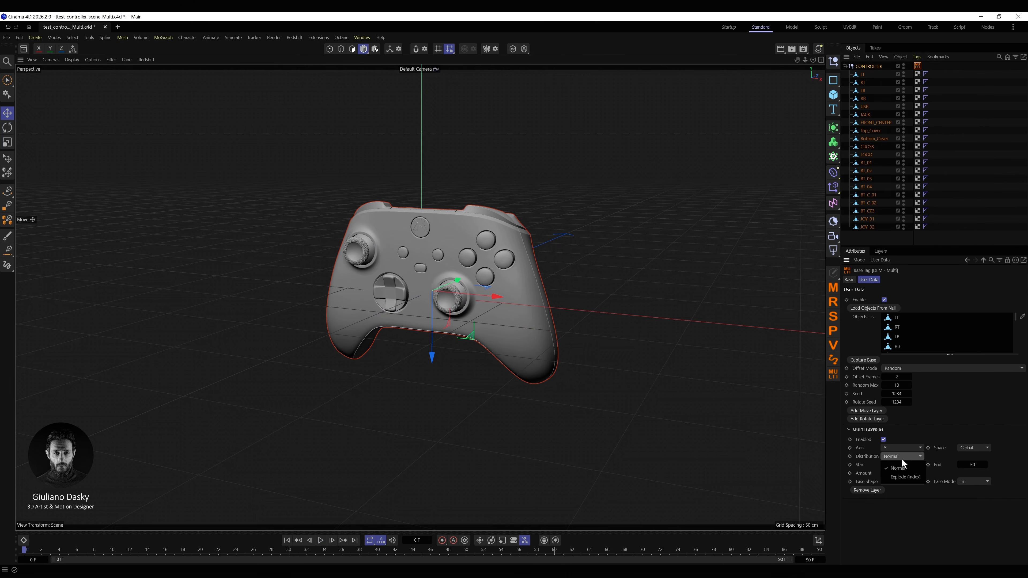
pyautogui.click(901, 477)
pyautogui.click(895, 448)
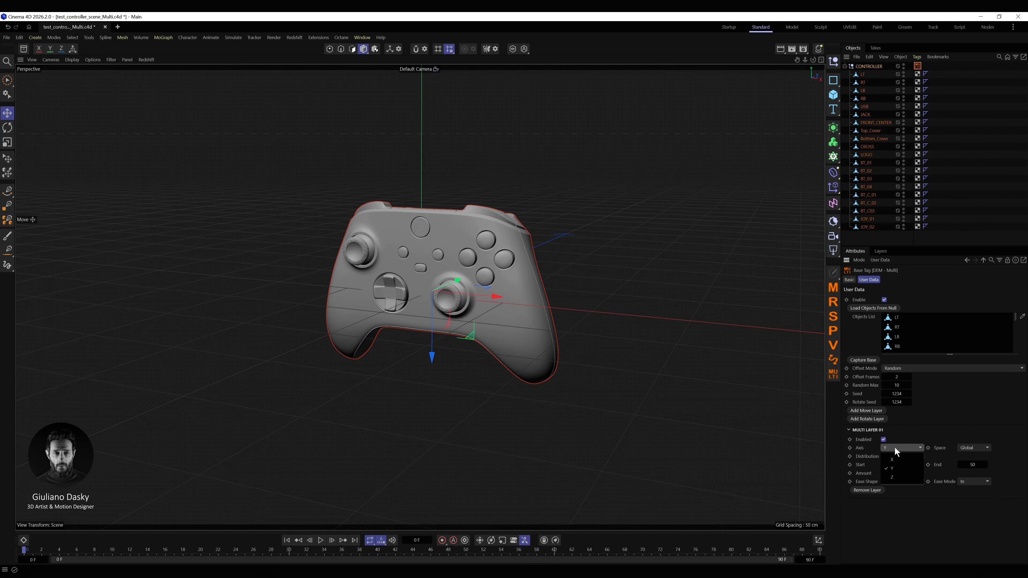
pyautogui.click(895, 449)
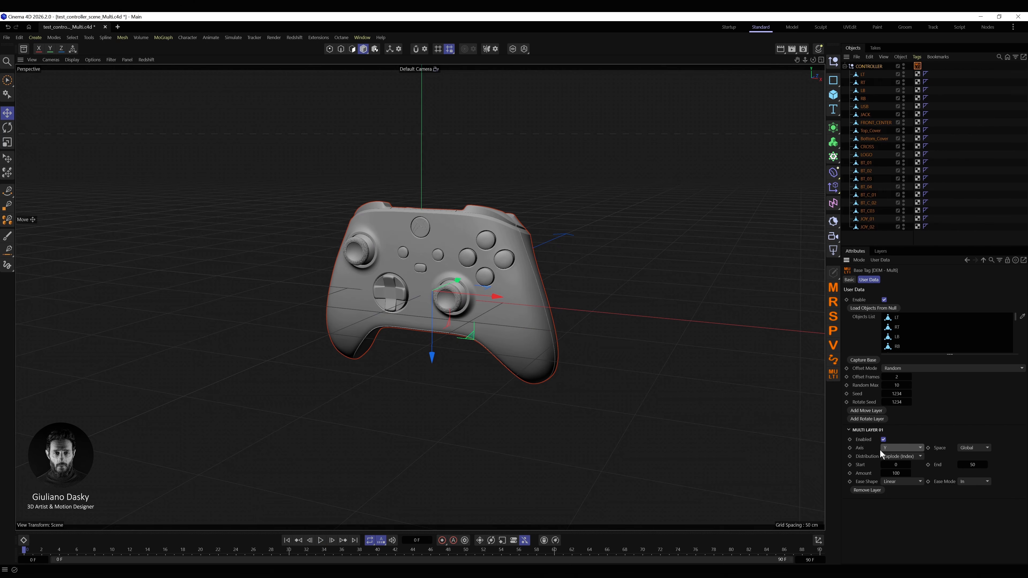
pyautogui.click(969, 448)
pyautogui.click(971, 448)
pyautogui.click(967, 459)
pyautogui.click(320, 540)
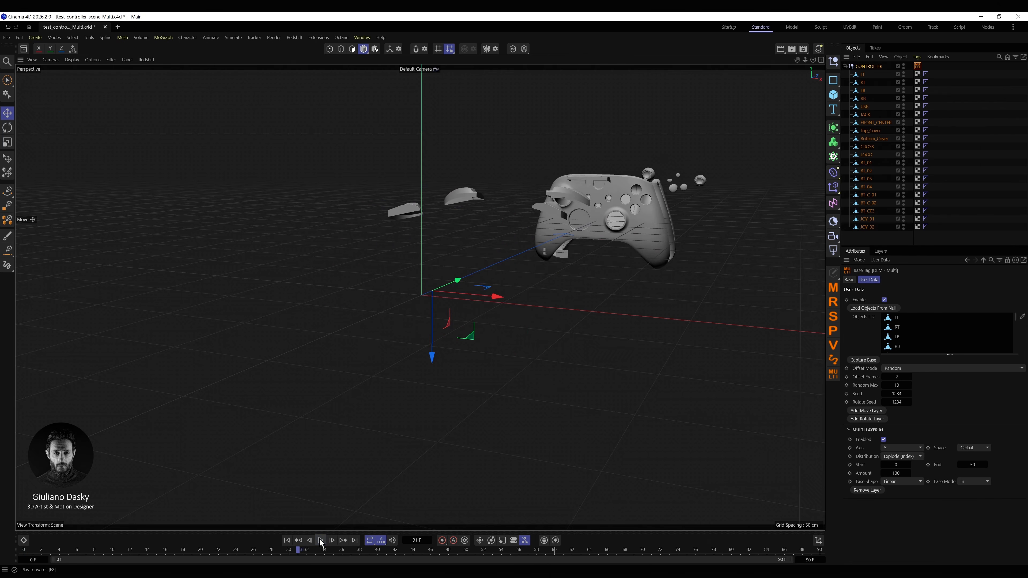
# Set the move layer's amount to 5 and its space to Local while checking the playback
pyautogui.click(896, 473)
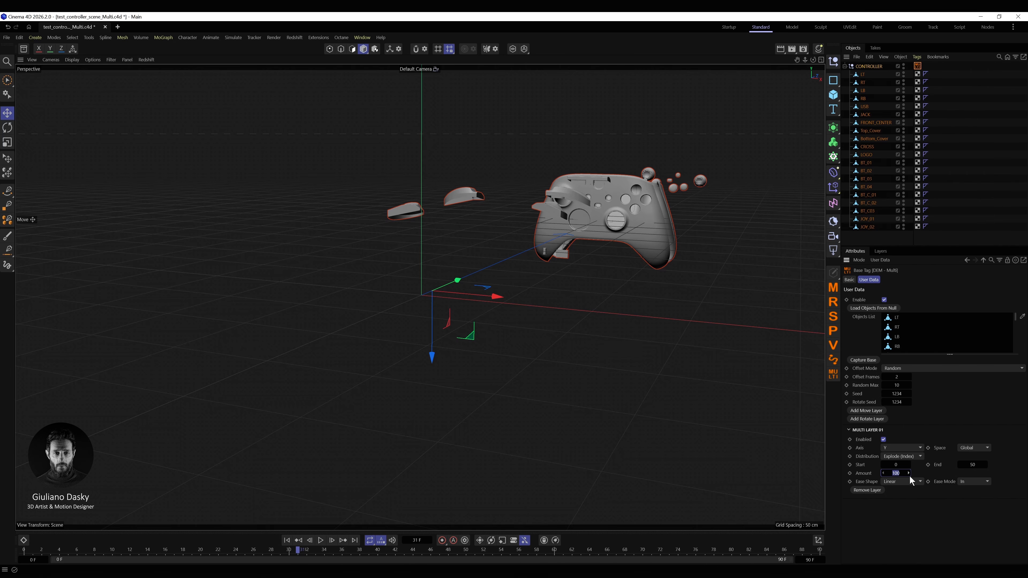
pyautogui.press('Return')
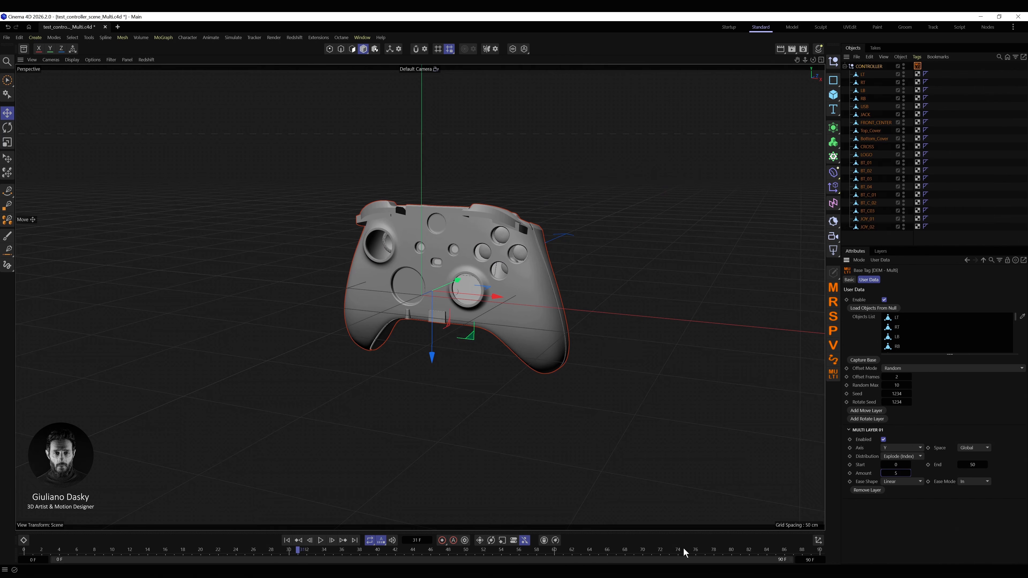
pyautogui.click(320, 540)
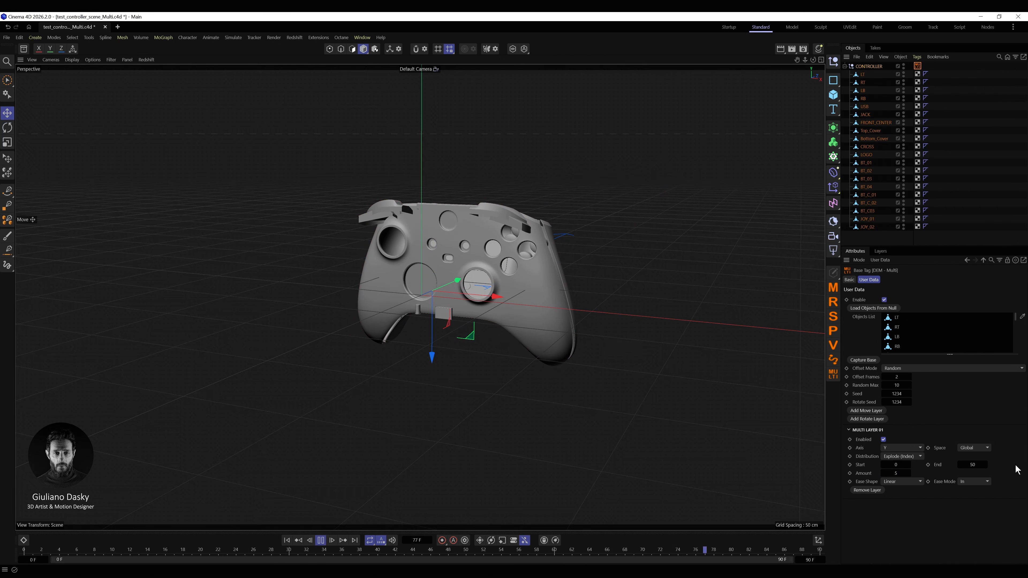
pyautogui.click(974, 447)
pyautogui.click(971, 456)
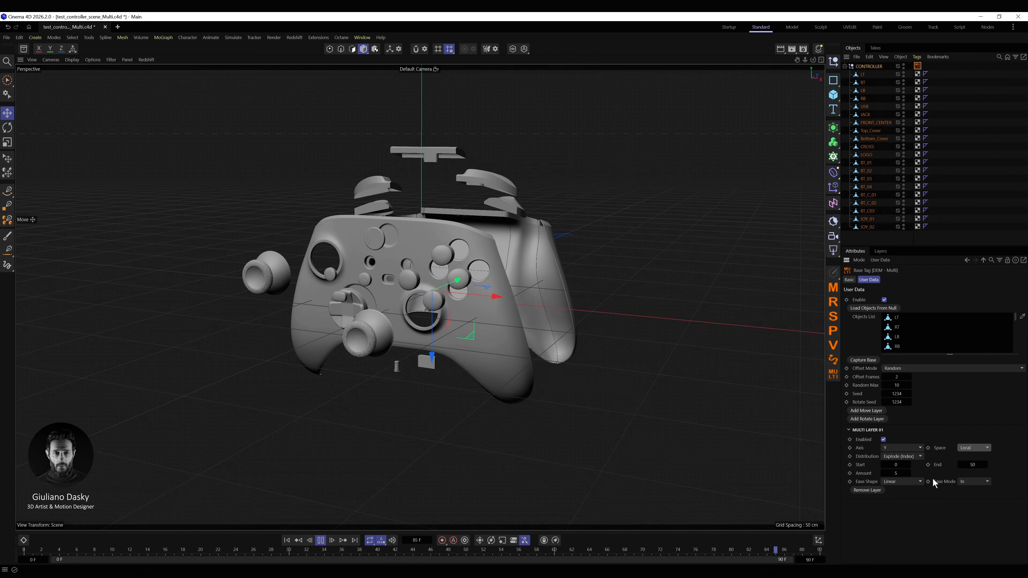
# Give the move layer Cubic easing, try the Out mode, settle on In-Out and stop the playback
pyautogui.click(896, 481)
pyautogui.click(899, 528)
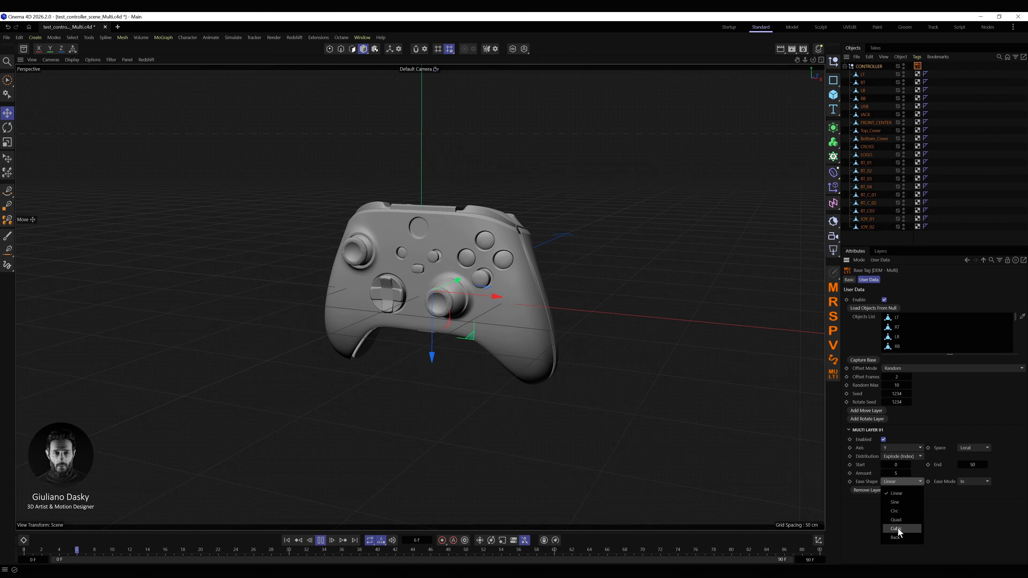
pyautogui.click(971, 481)
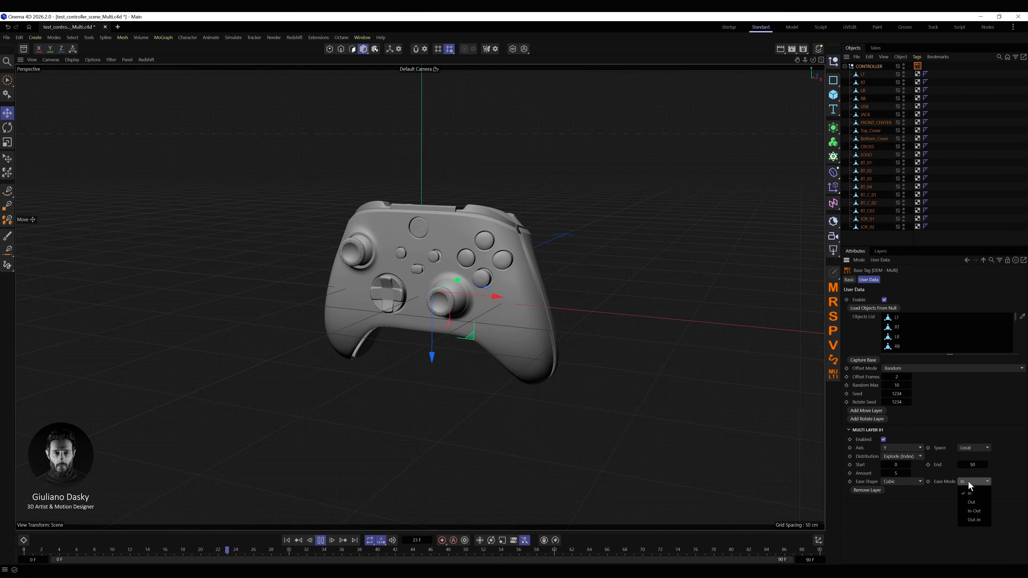
pyautogui.click(967, 481)
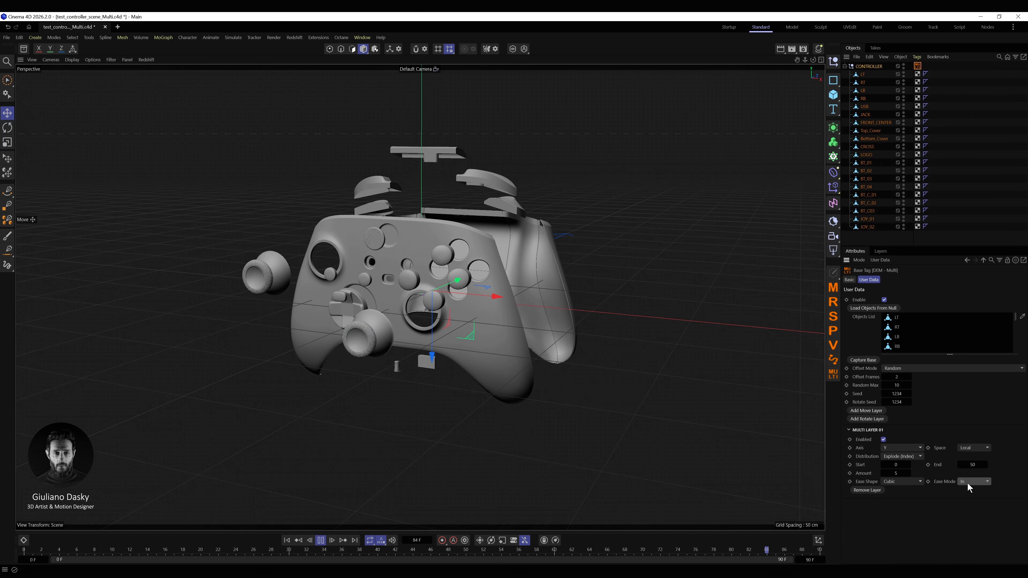
pyautogui.click(967, 482)
pyautogui.click(972, 502)
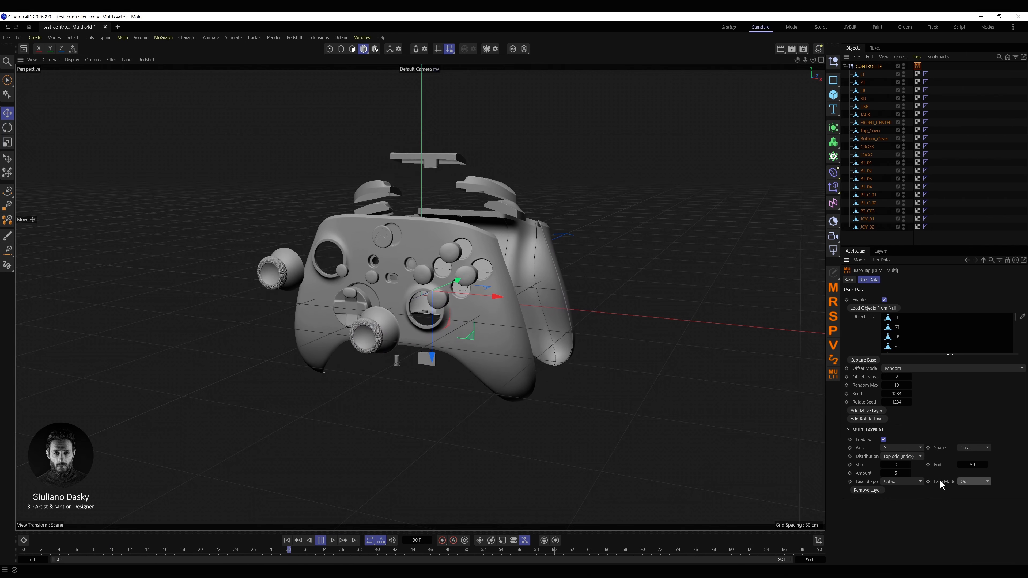
pyautogui.click(973, 481)
pyautogui.click(973, 511)
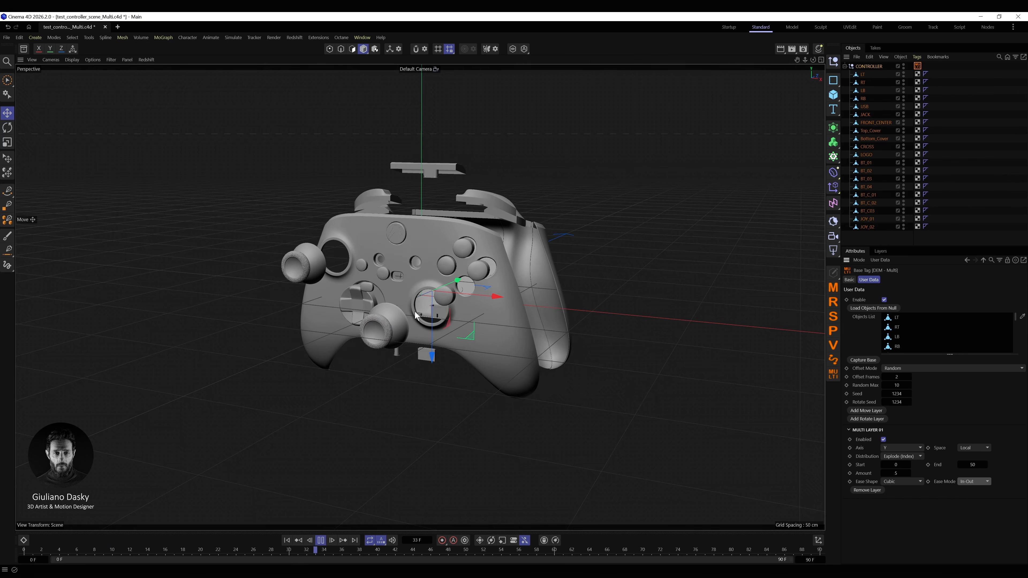
pyautogui.press('F8')
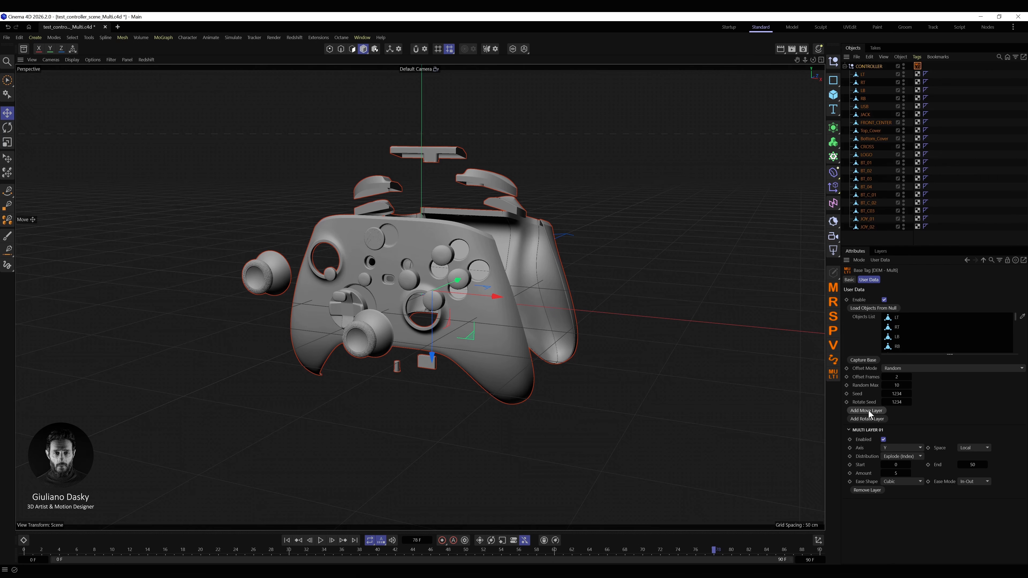
# Add a second move layer to the Multi tag with an amount of -5 and Explode (Index) distribution
pyautogui.click(868, 409)
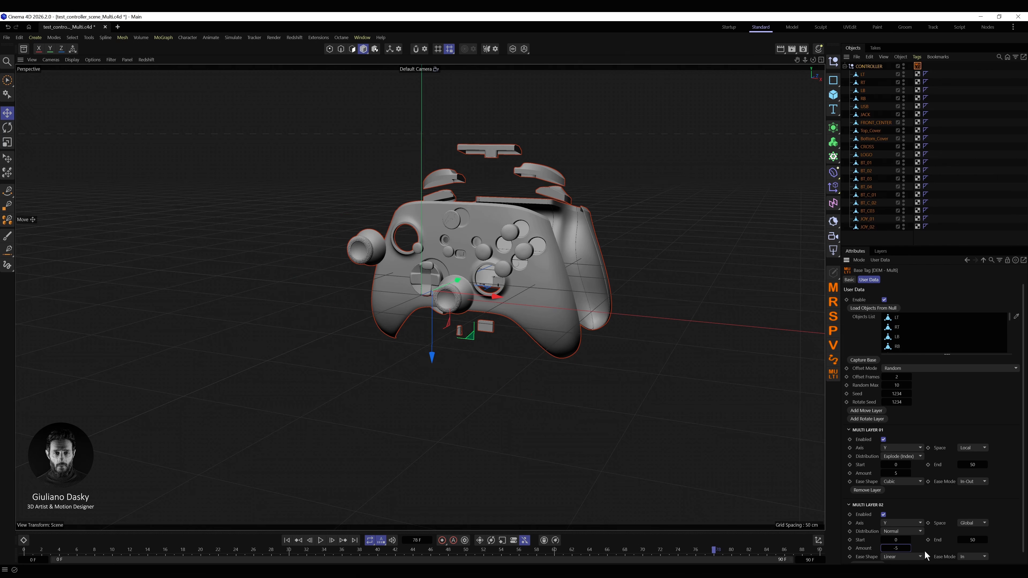
pyautogui.press('Return')
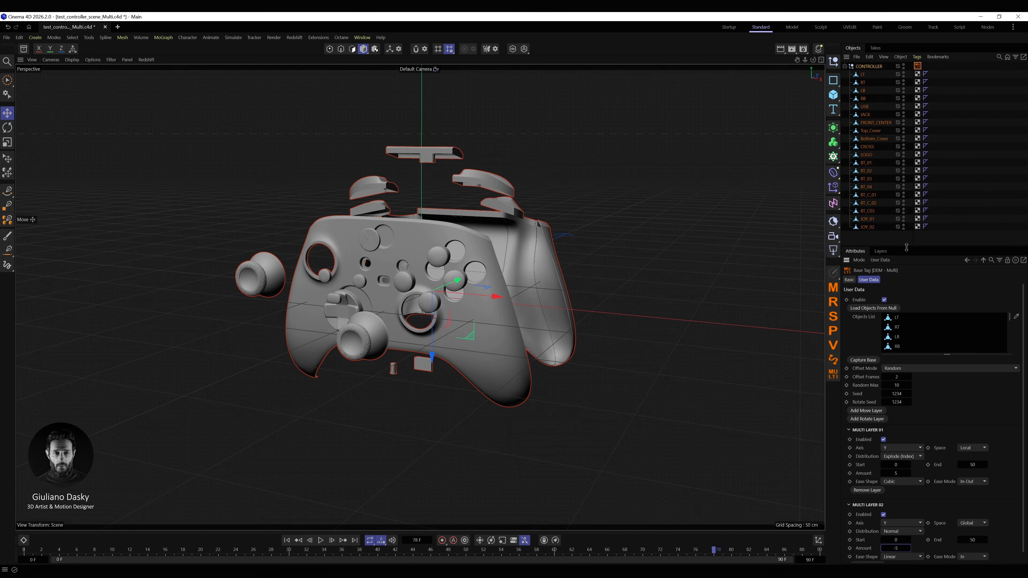
pyautogui.moveTo(906, 248); pyautogui.dragTo(902, 200)
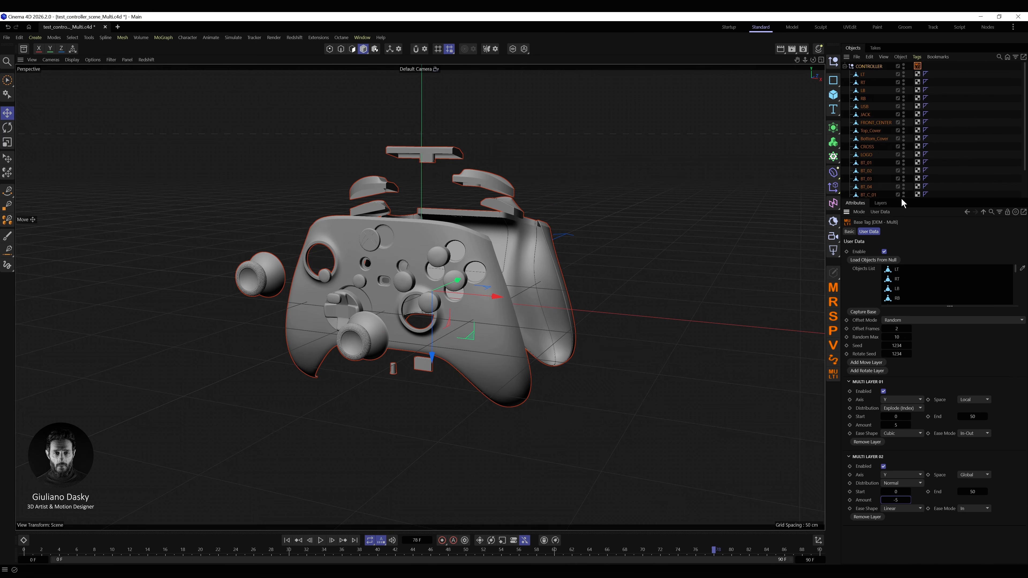
pyautogui.click(891, 477)
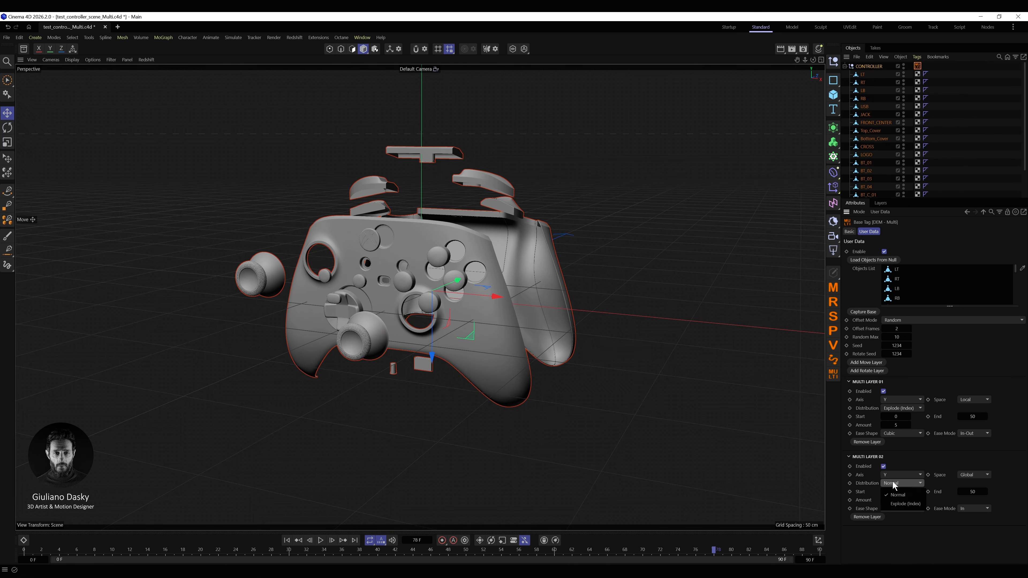
pyautogui.click(898, 503)
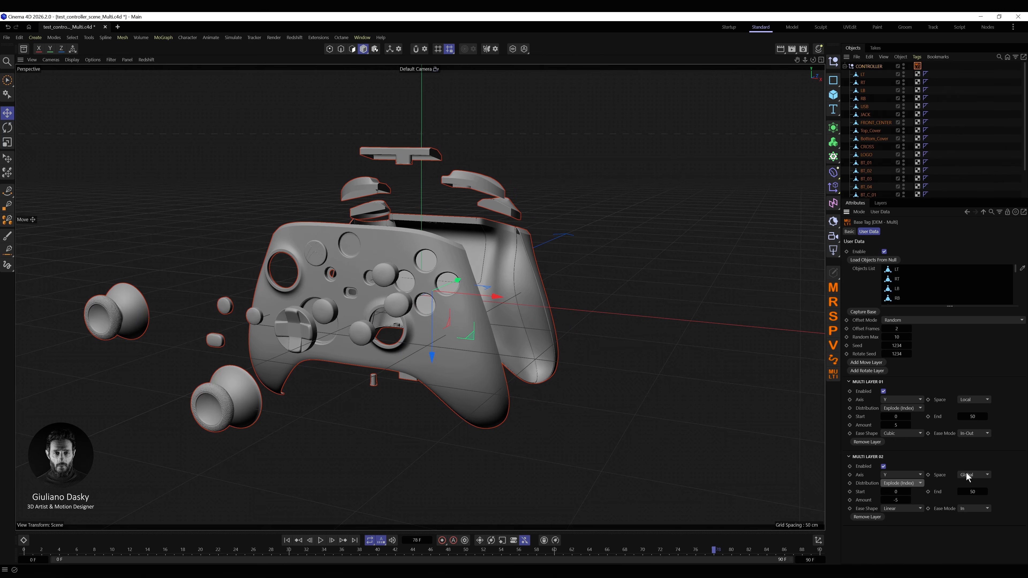
# Give the Multi tag's second layer Local space, a frame range of 40 to 90 and Cubic In-Out easing
pyautogui.click(974, 493)
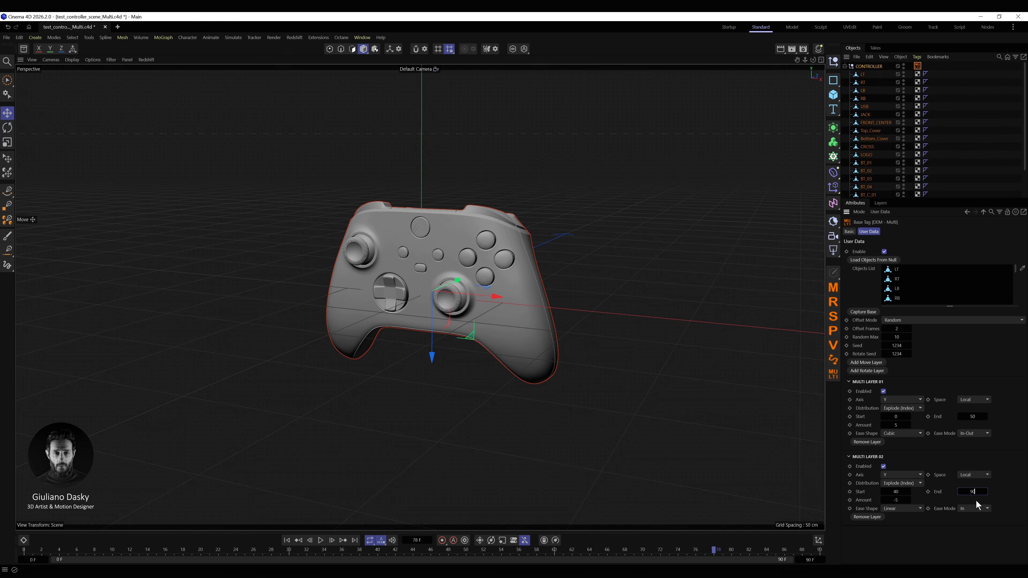
pyautogui.press('Return')
pyautogui.click(905, 508)
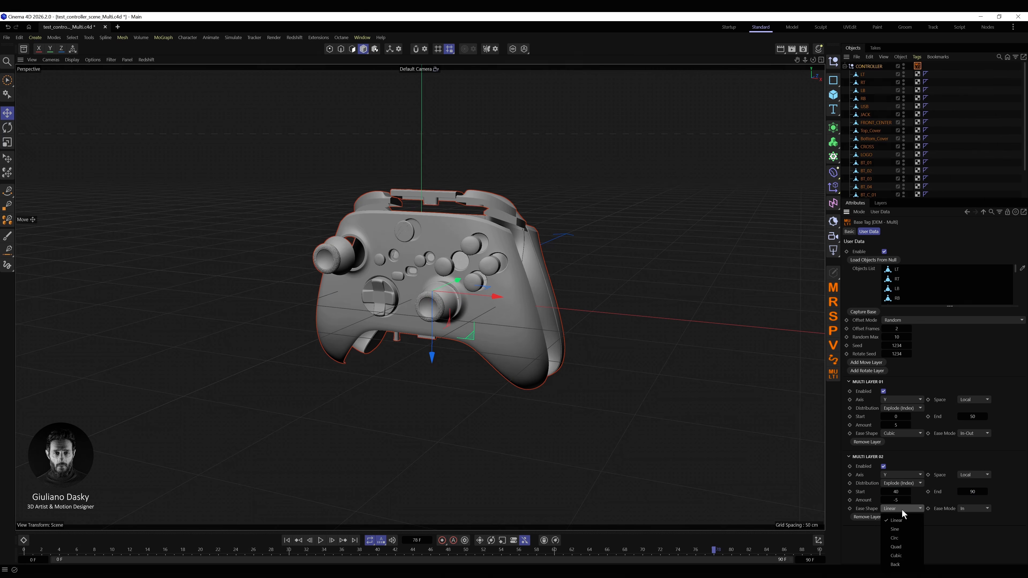
pyautogui.click(902, 556)
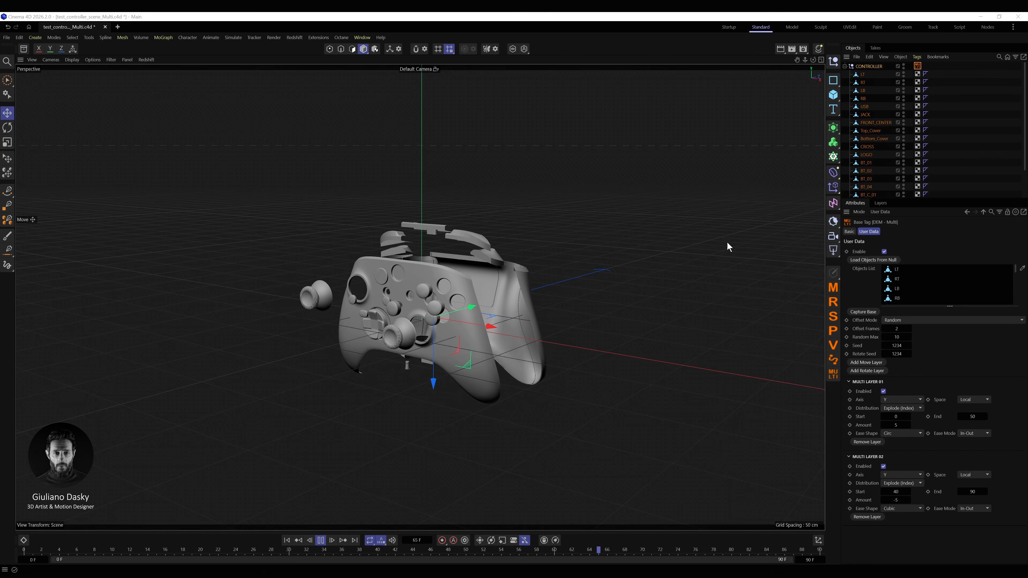
# Add a DEM Rotate tag to the CONTROLLER null with a layer that rotates it by 90 on the X axis
pyautogui.click(869, 66)
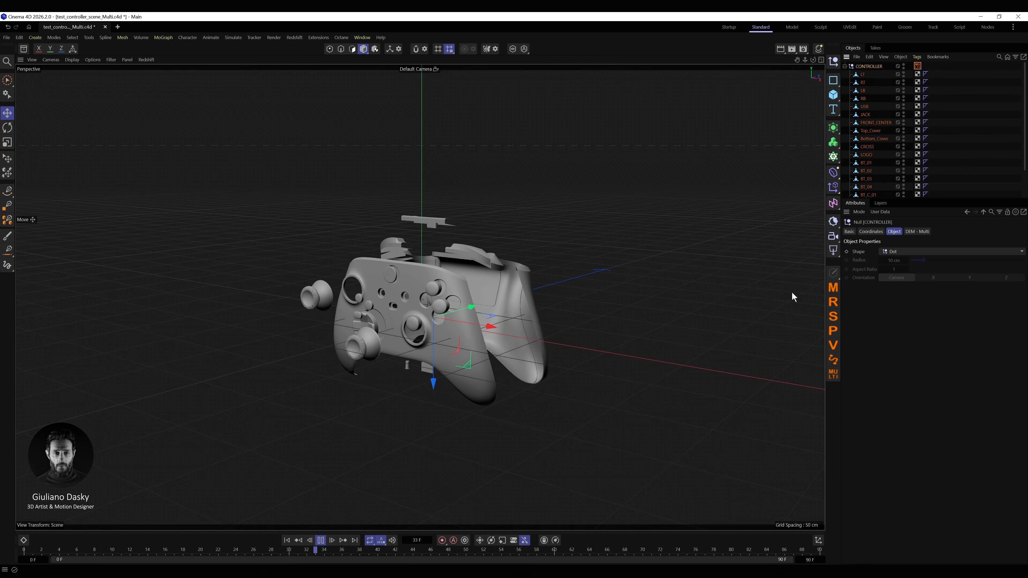
pyautogui.click(833, 302)
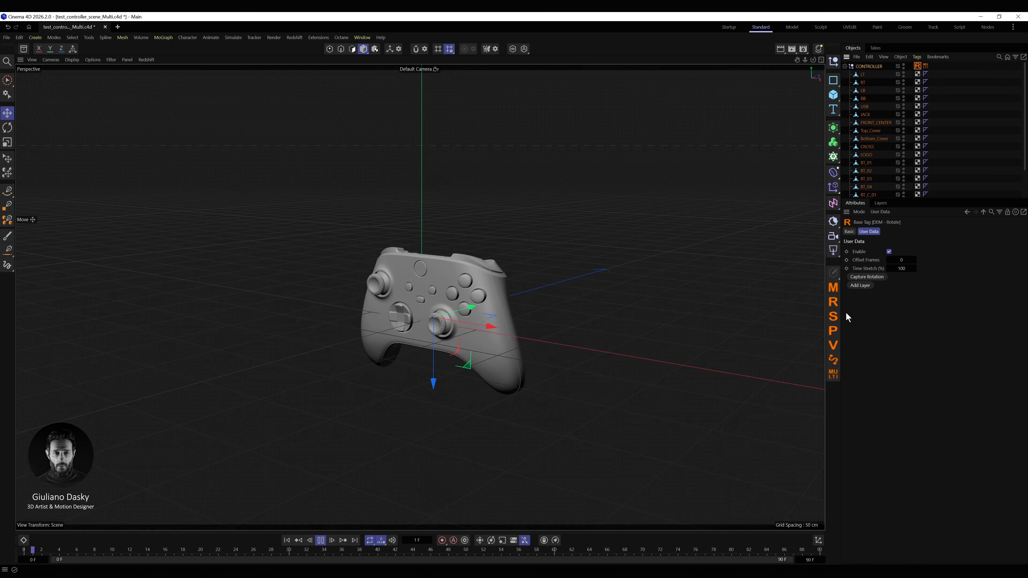
pyautogui.click(860, 285)
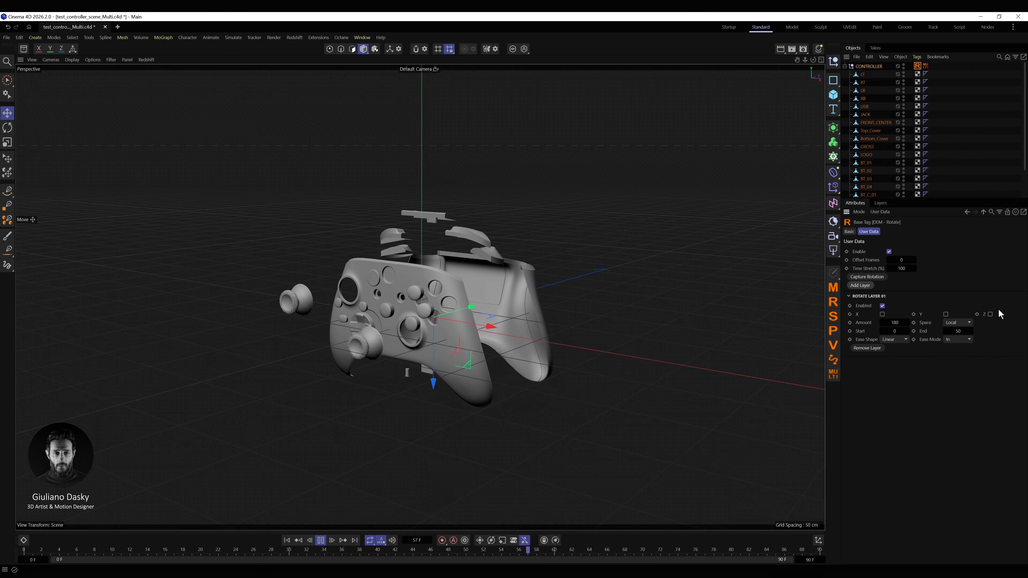
pyautogui.click(895, 331)
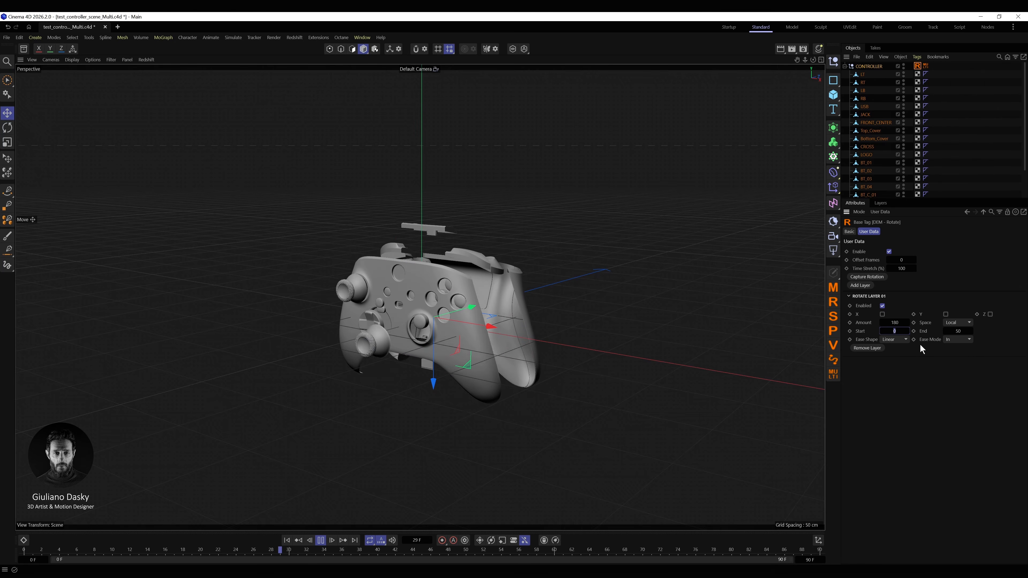
pyautogui.click(895, 322)
pyautogui.write('9')
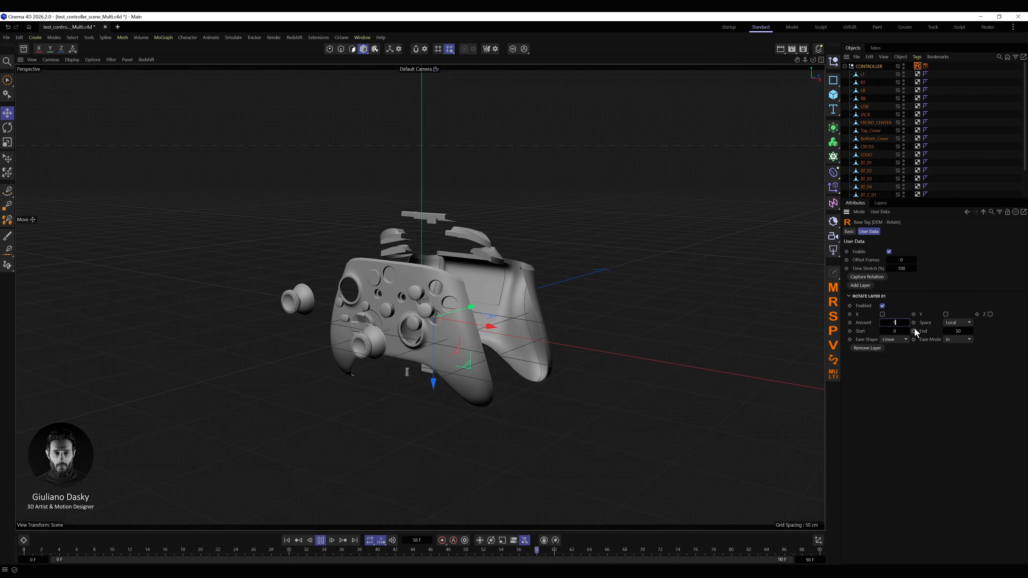
pyautogui.write('0')
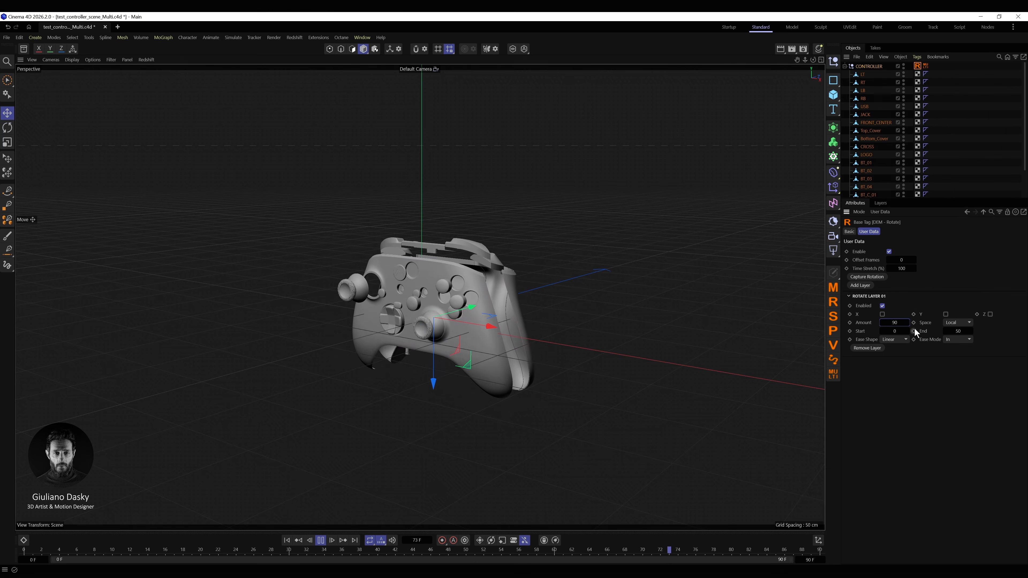
pyautogui.click(882, 314)
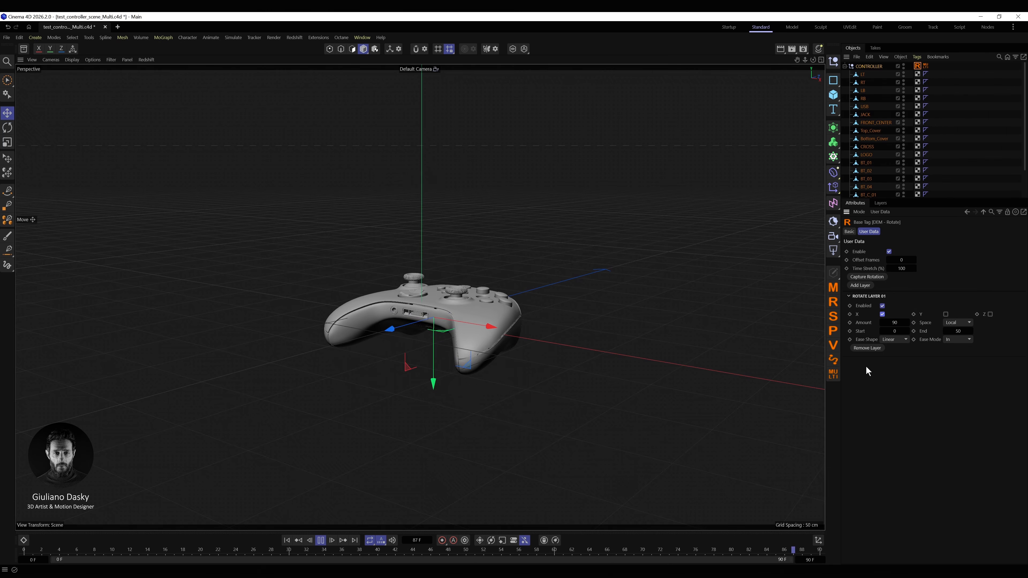
# Set the rotate layer's easing to Circ with In-Out mode
pyautogui.click(889, 340)
pyautogui.click(895, 368)
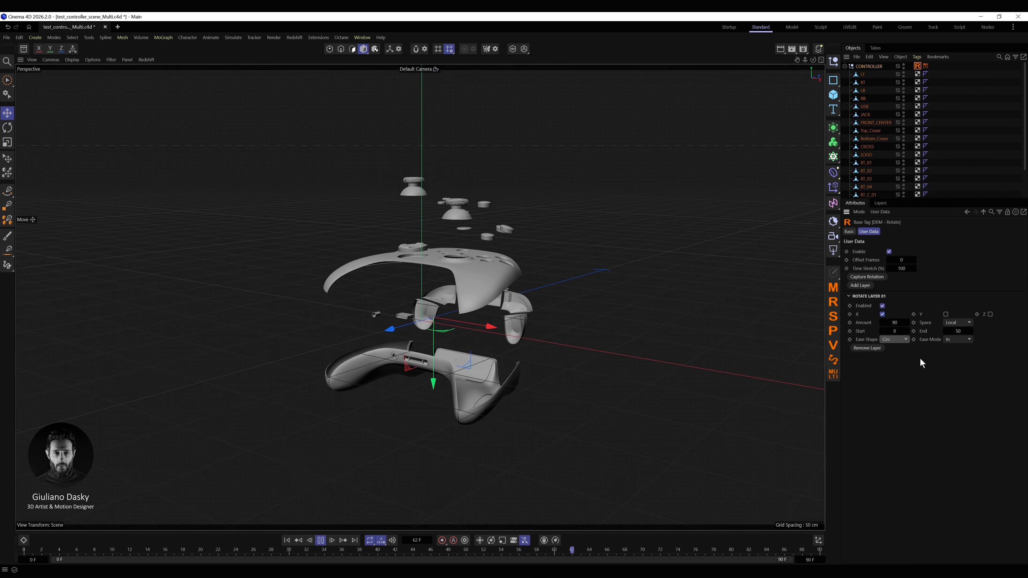
pyautogui.click(949, 339)
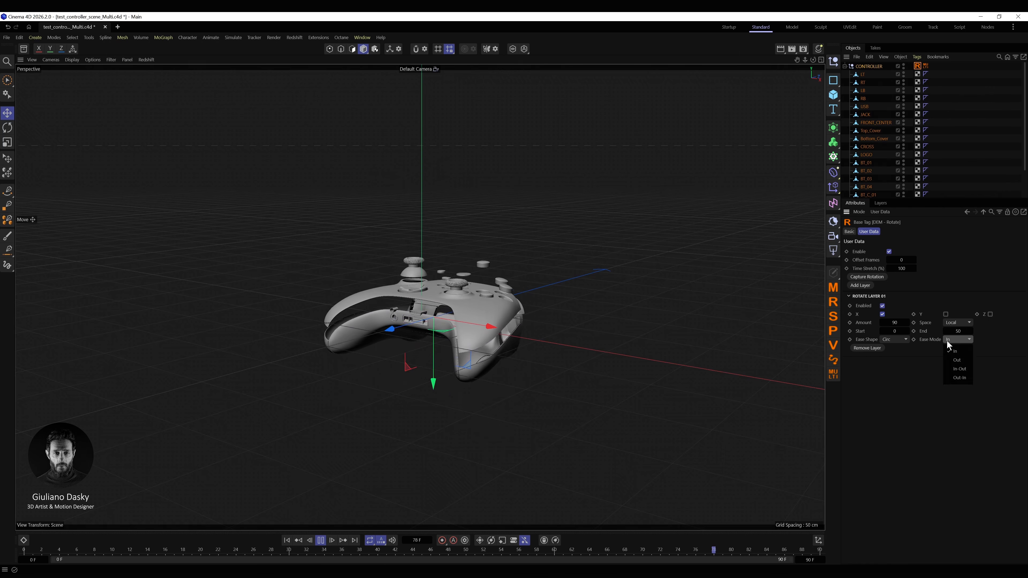
pyautogui.click(958, 368)
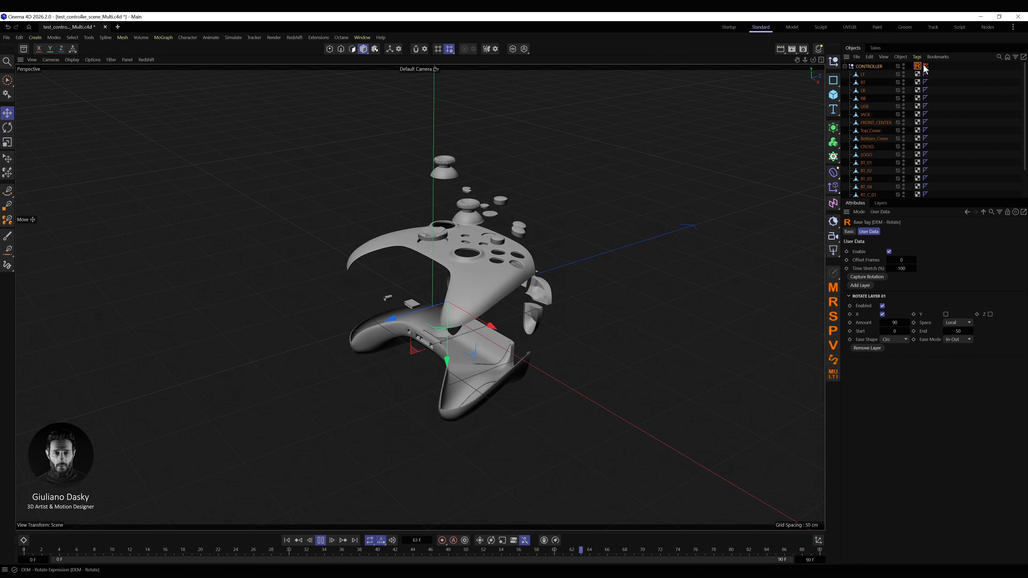
# Add a DEM Move tag to the CONTROLLER null and give it a move layer with Circ In-Out easing
pyautogui.click(833, 288)
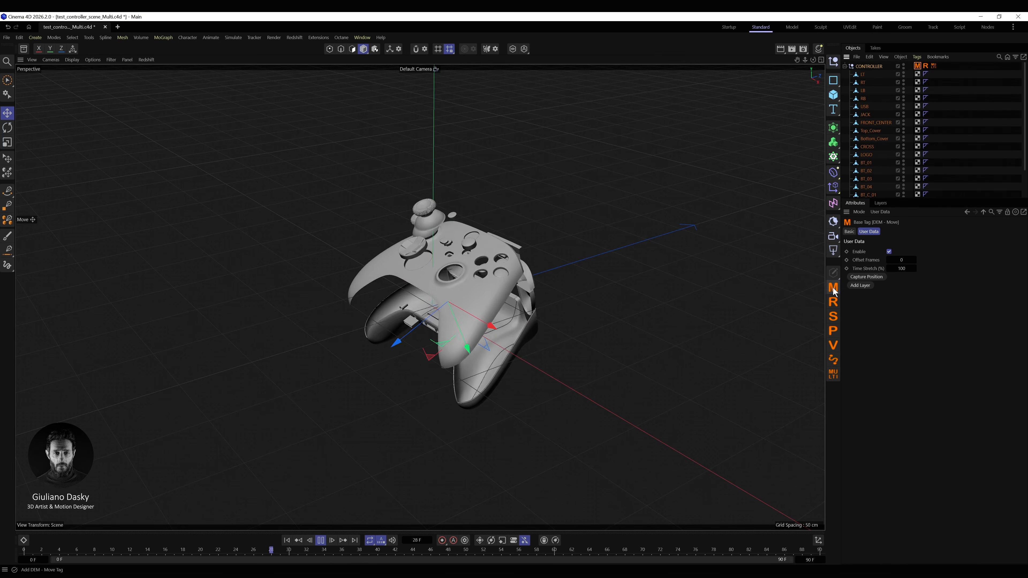
pyautogui.click(859, 285)
pyautogui.click(896, 339)
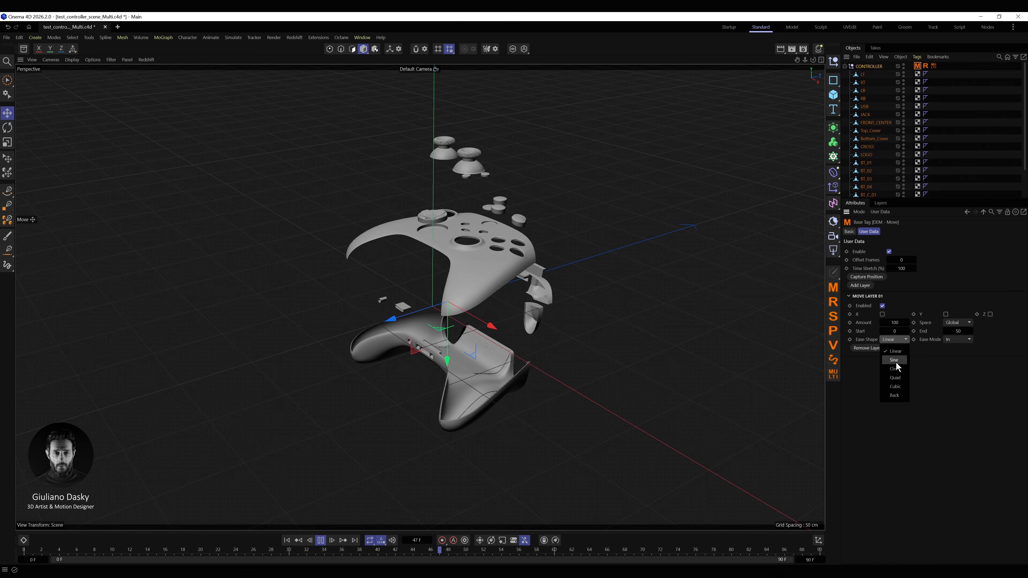
pyautogui.click(894, 369)
pyautogui.click(957, 339)
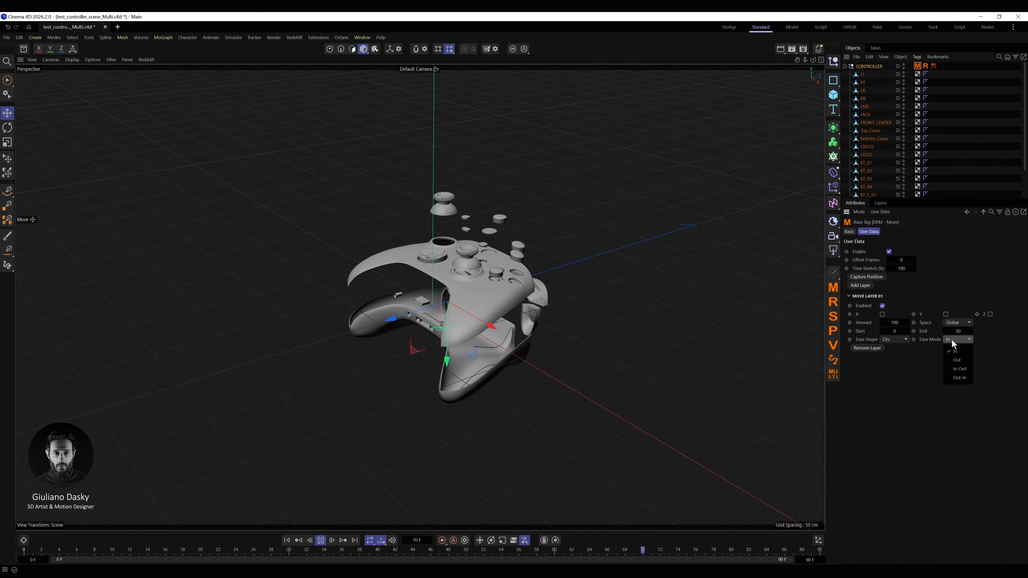
pyautogui.click(955, 368)
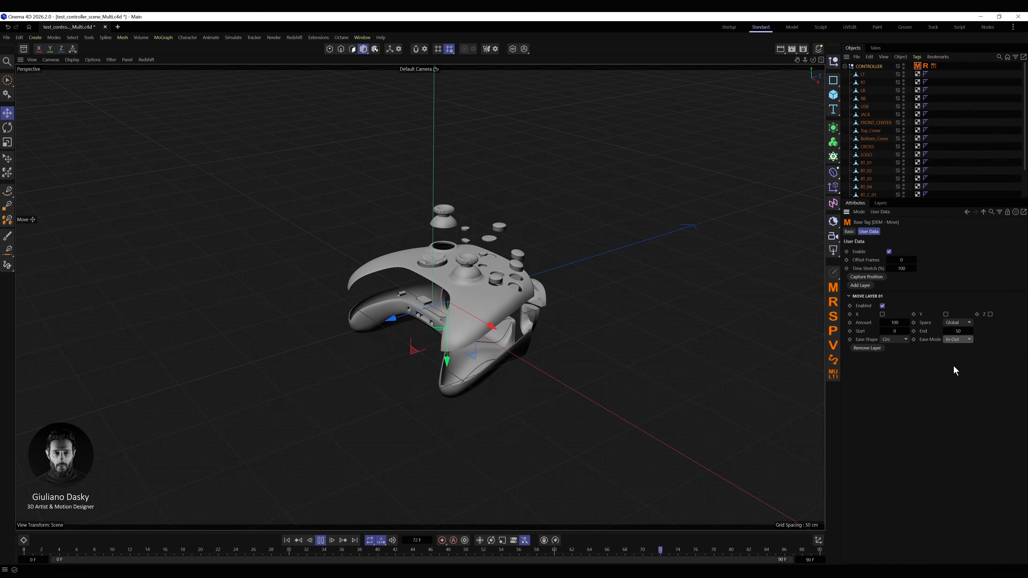
# Make the move layer act on the Y axis with an amount of 100 and check the motion
pyautogui.click(894, 323)
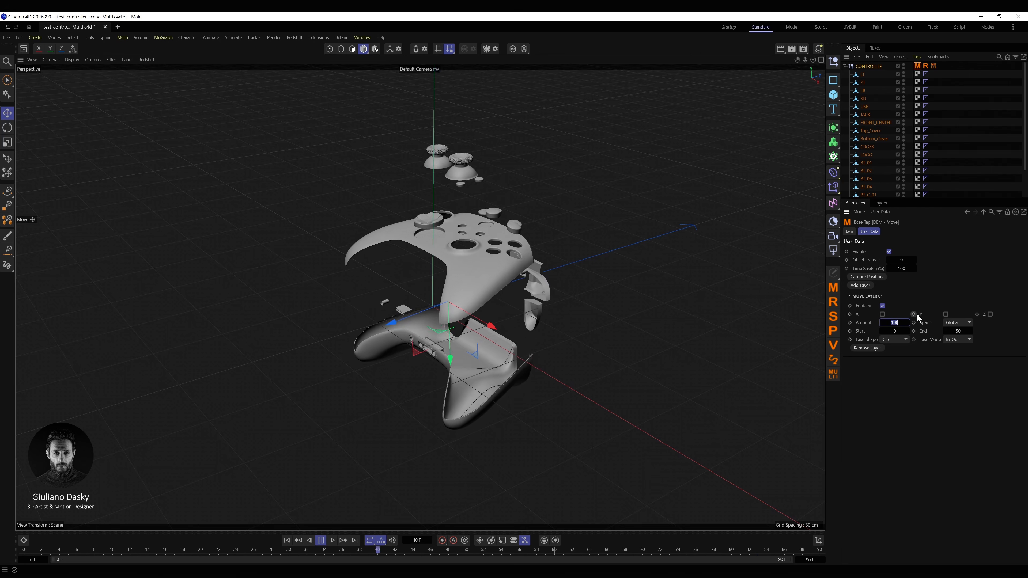
pyautogui.click(946, 314)
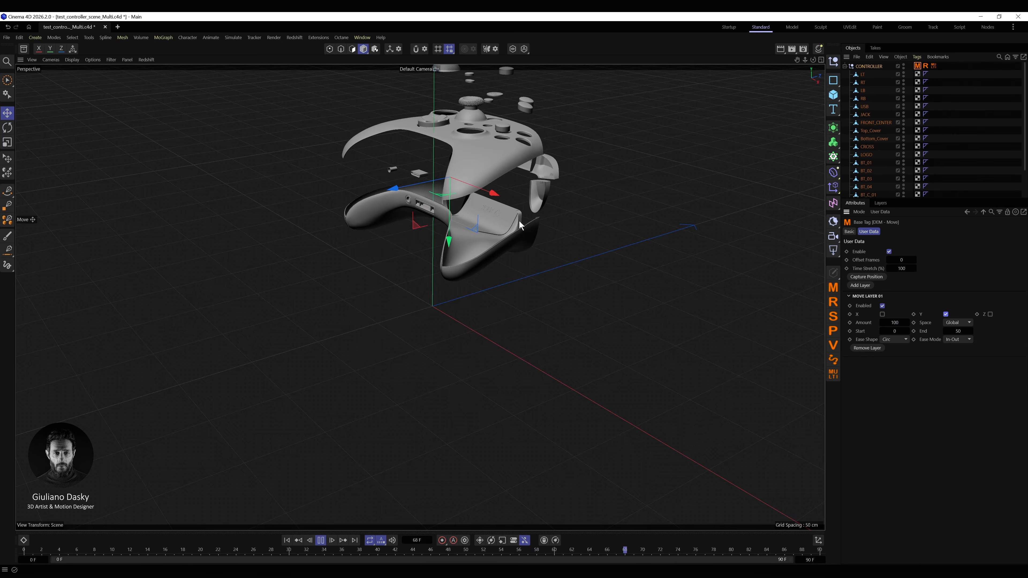
pyautogui.keyDown('alt'); pyautogui.moveTo(500, 205); pyautogui.dragTo(466, 347, button='middle'); pyautogui.keyUp('alt')
pyautogui.click(938, 170)
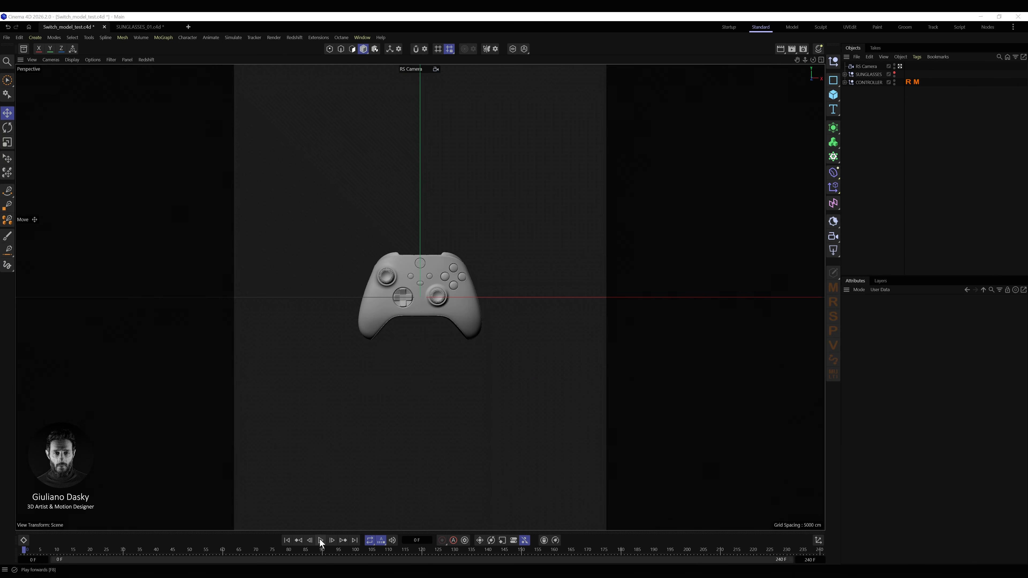
# Play the controller animation in the Switch_model_test scene, stop it and examine the layers of the controller's DEM Move tag
pyautogui.click(321, 541)
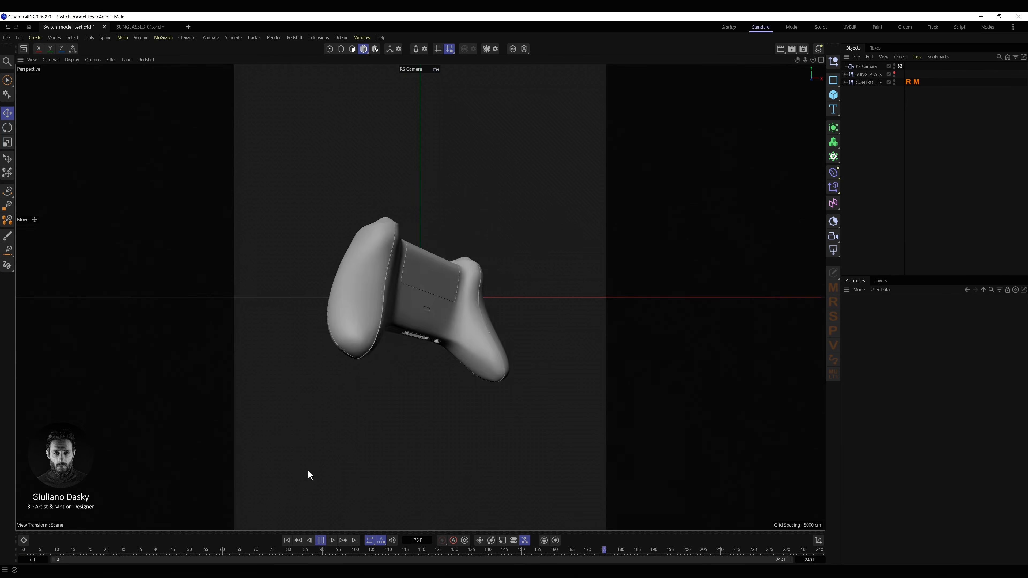
pyautogui.click(320, 541)
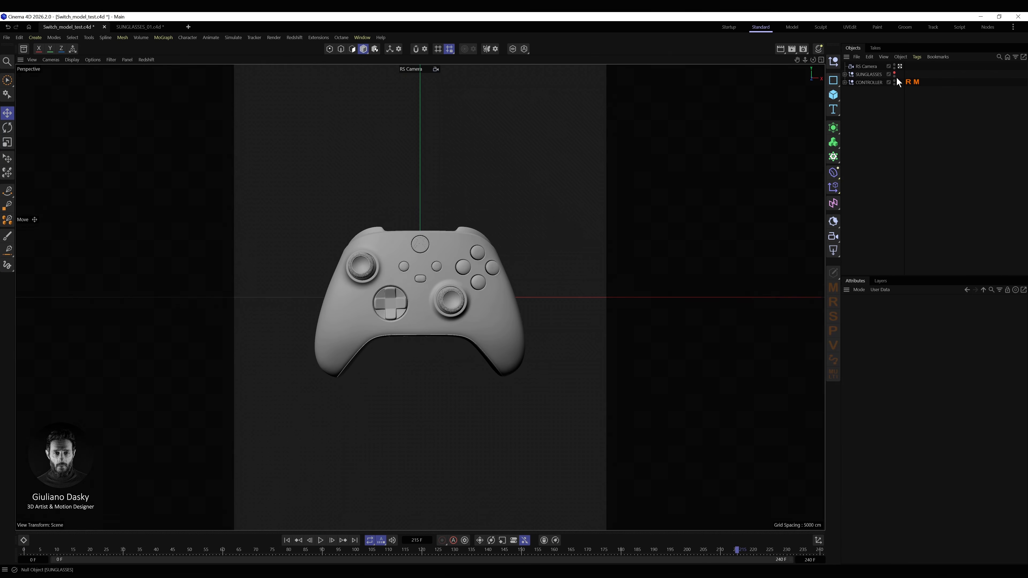
pyautogui.click(917, 83)
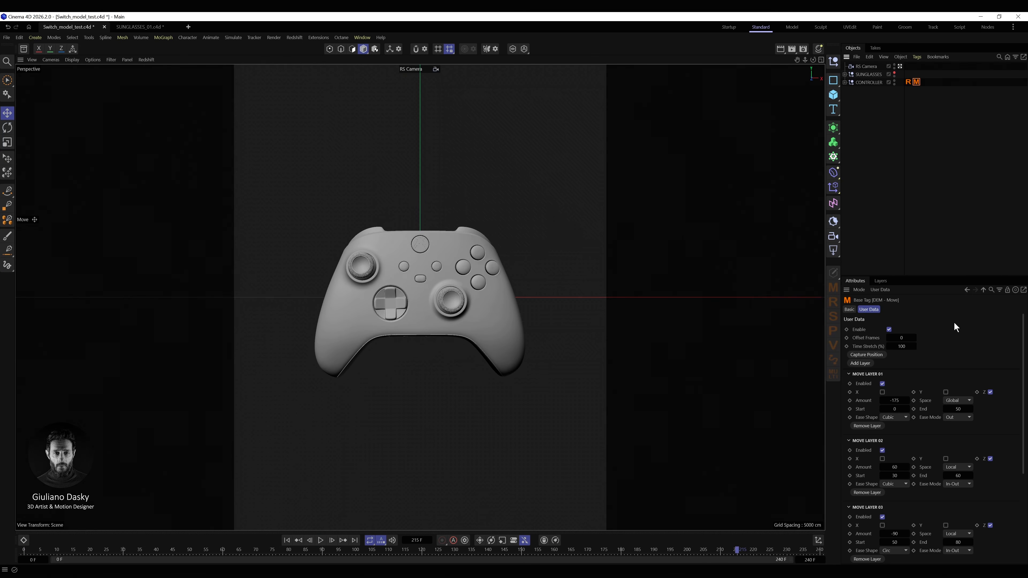
pyautogui.scroll(-3, 957, 326)
pyautogui.scroll(4, 962, 335)
# Collapse move layers 01 to 04 of the DEM Move tag so only layer 05 stays expanded
pyautogui.click(848, 375)
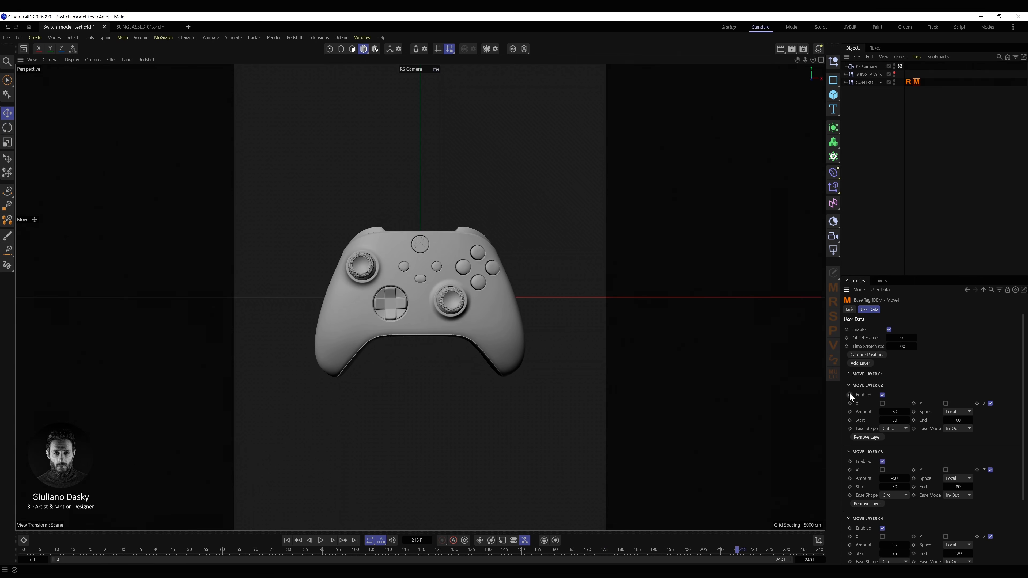
pyautogui.click(849, 387)
pyautogui.click(849, 397)
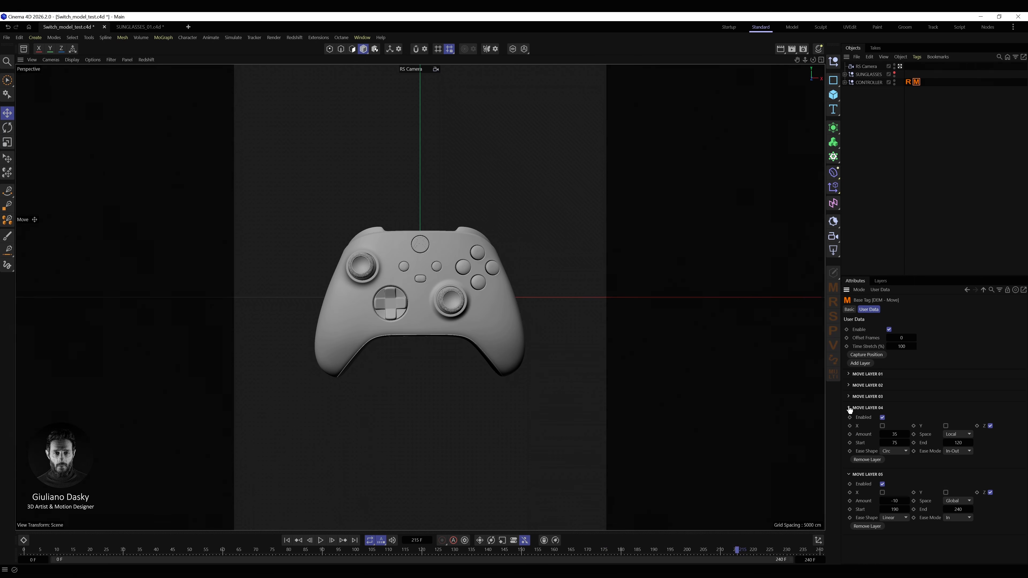
pyautogui.click(849, 408)
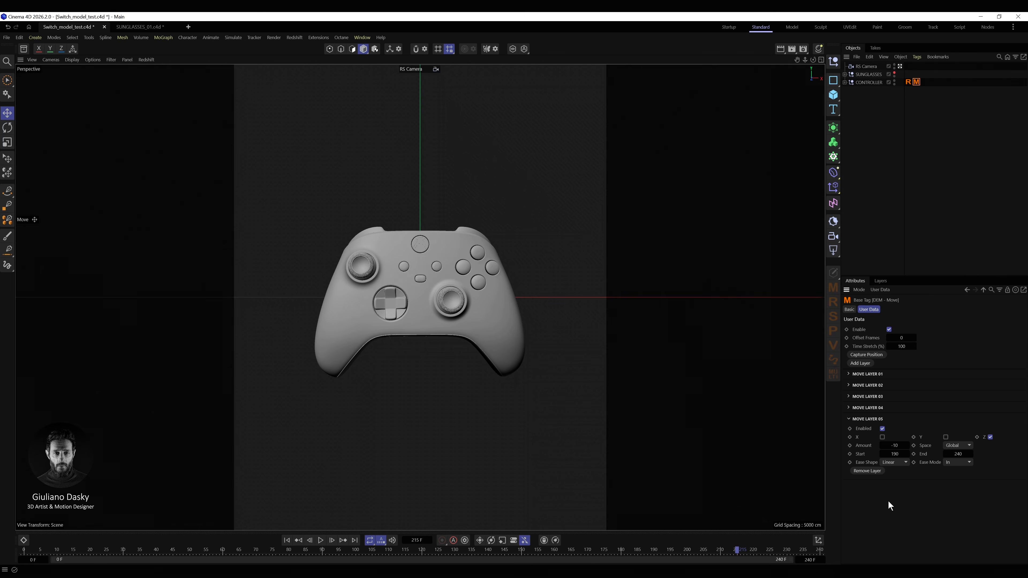
# Add a sixth move layer to the DEM Move tag, remove it again and deselect everything
pyautogui.click(859, 363)
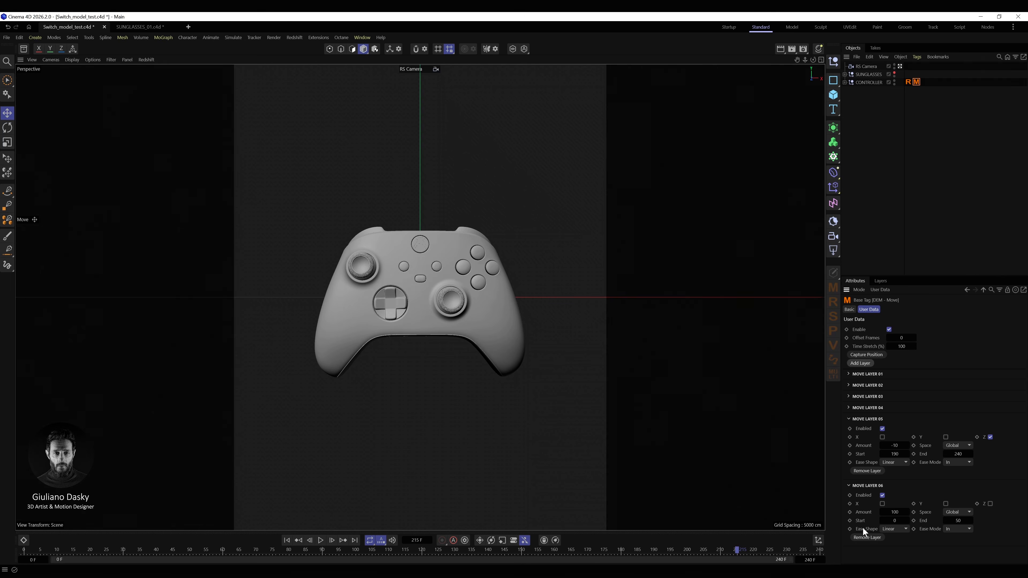
pyautogui.click(866, 537)
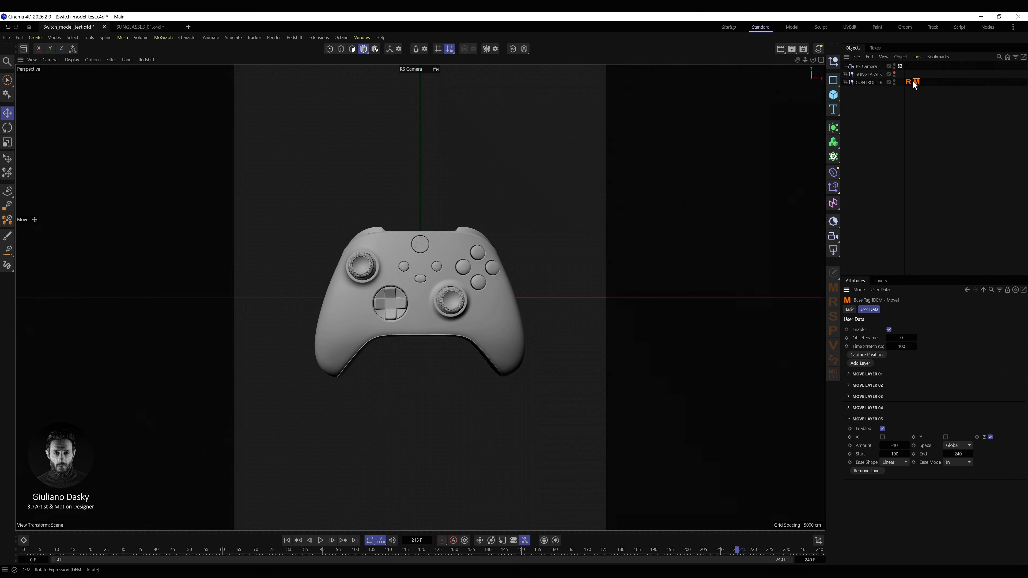
pyautogui.click(870, 83)
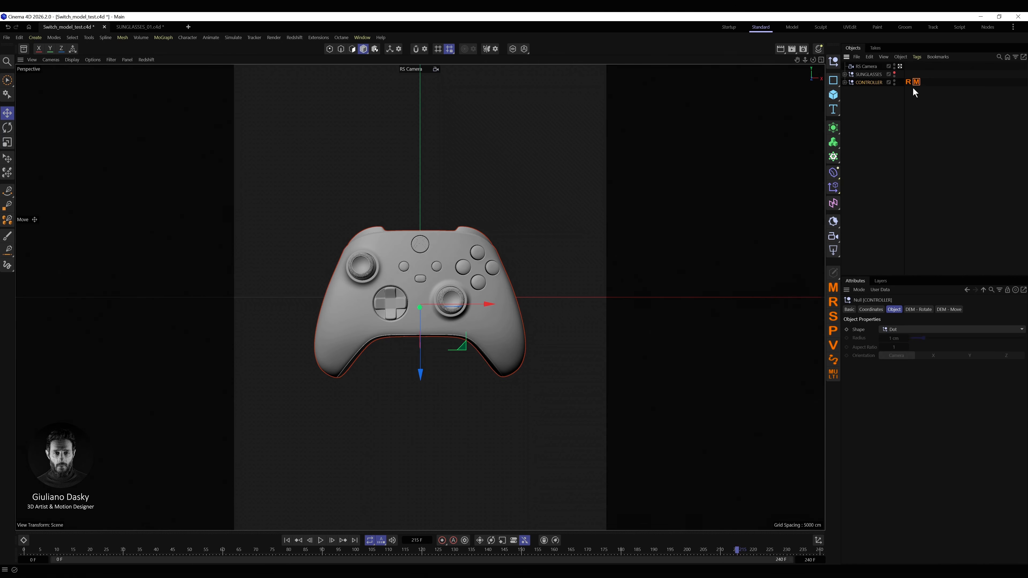
pyautogui.click(886, 111)
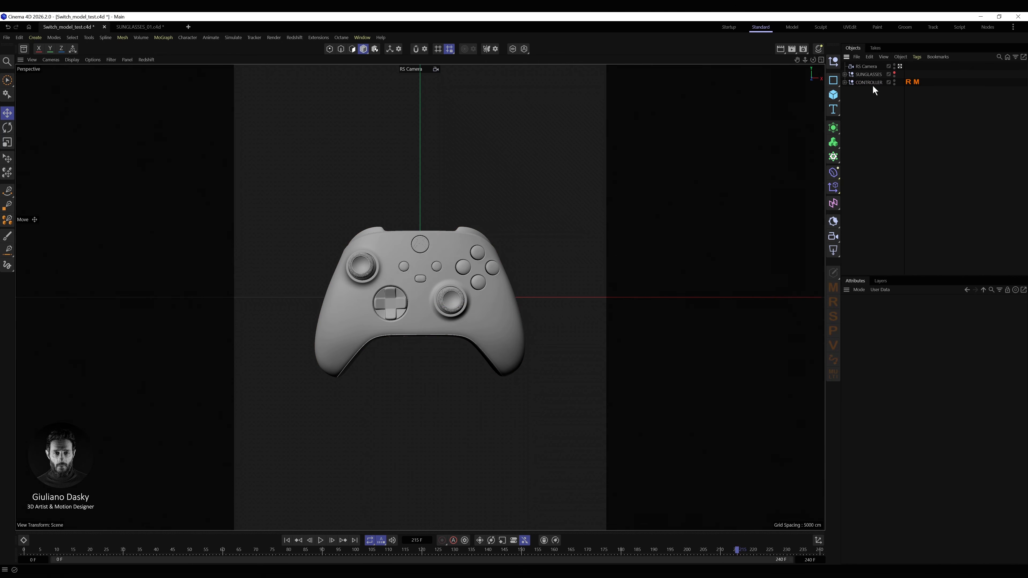
# Select the CONTROLLER null, play its animation, stop it and return to frame 0
pyautogui.click(872, 82)
pyautogui.click(322, 542)
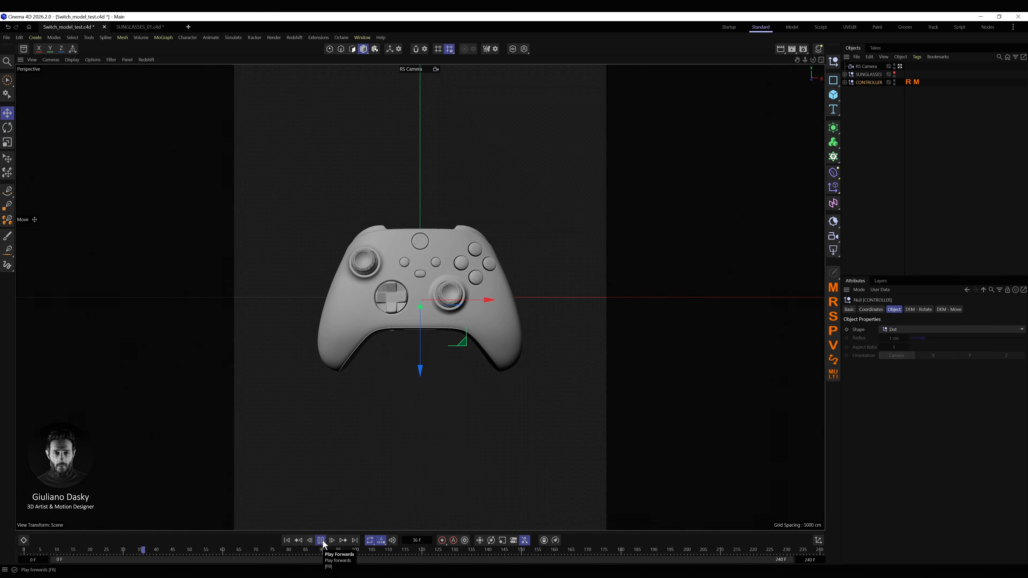
pyautogui.click(321, 540)
pyautogui.click(287, 541)
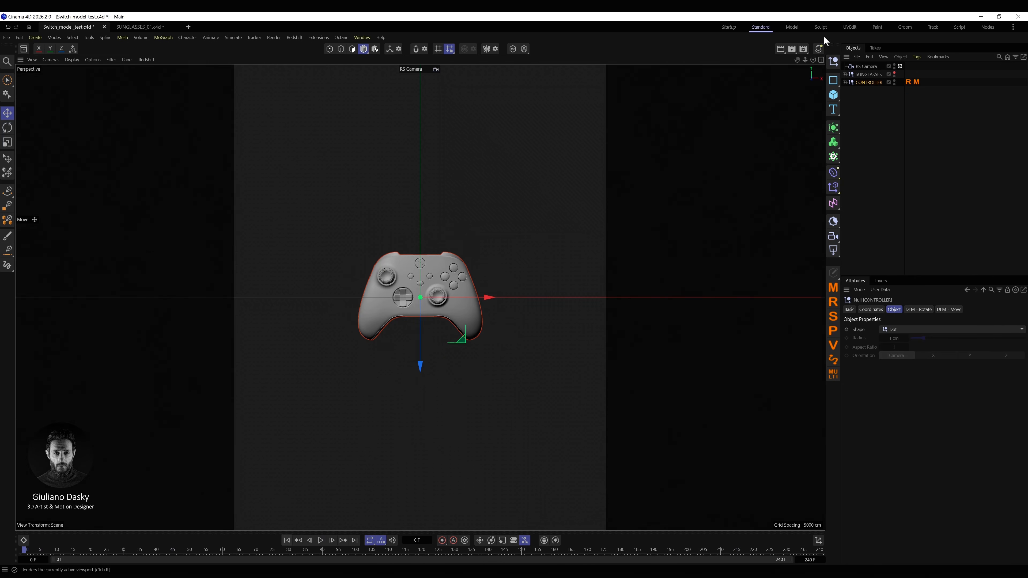
# Hide the CONTROLLER null, make the SUNGLASSES null visible in its place, and return playback to frame 0
pyautogui.click(893, 81)
pyautogui.click(894, 72)
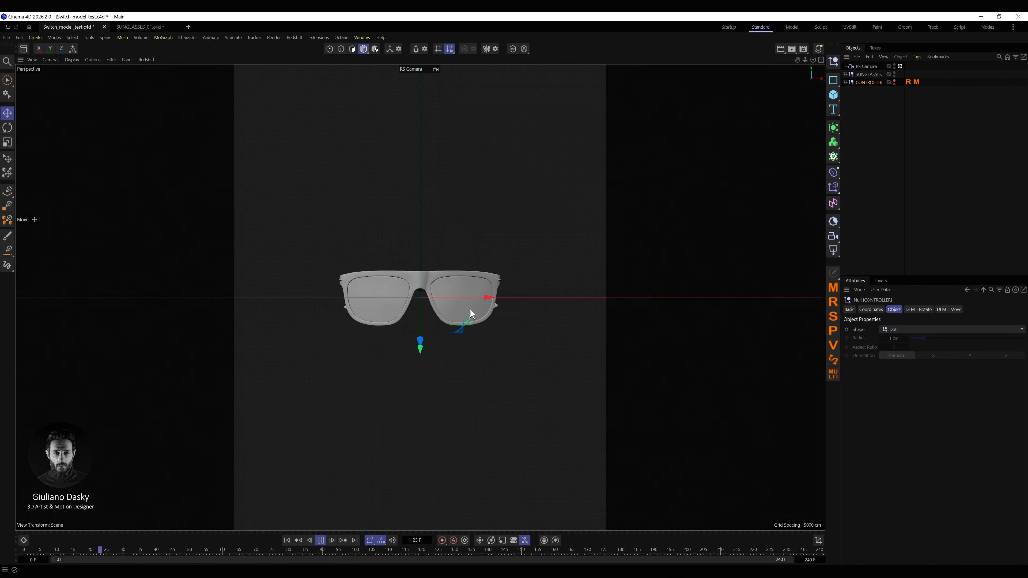
pyautogui.click(870, 127)
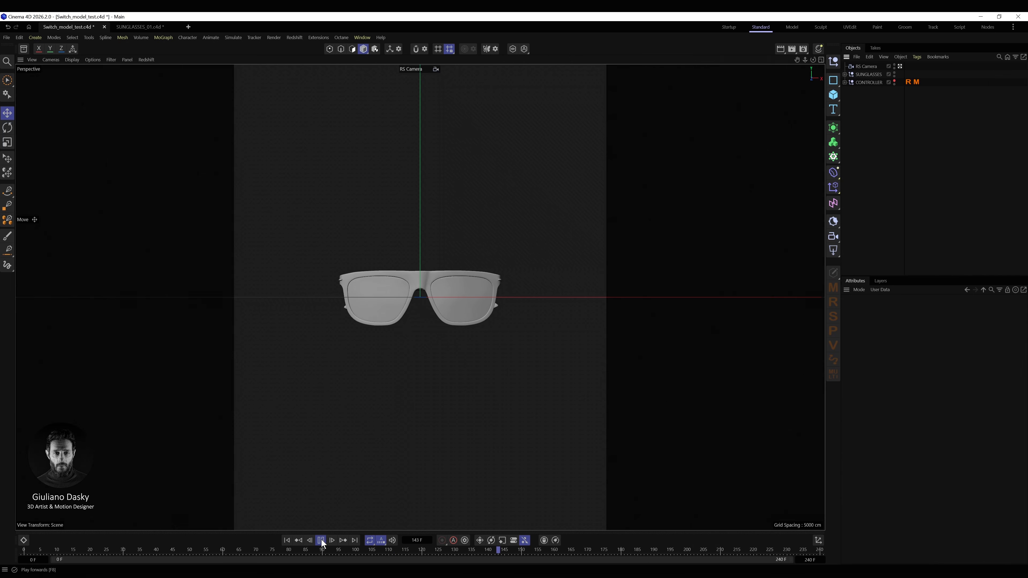
pyautogui.click(287, 541)
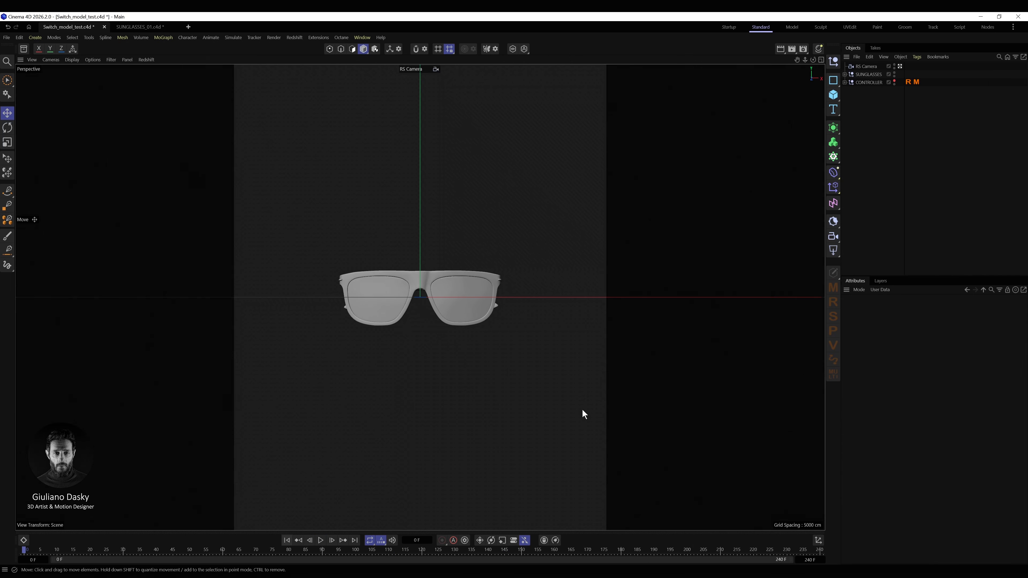
# Copy the DEM Rotate and DEM Move tags from CONTROLLER to SUNGLASSES and play the animation
pyautogui.keyDown('shift'); pyautogui.click(915, 83); pyautogui.keyUp('shift')
pyautogui.keyDown('ctrl'); pyautogui.moveTo(912, 81); pyautogui.dragTo(910, 77); pyautogui.keyUp('ctrl')
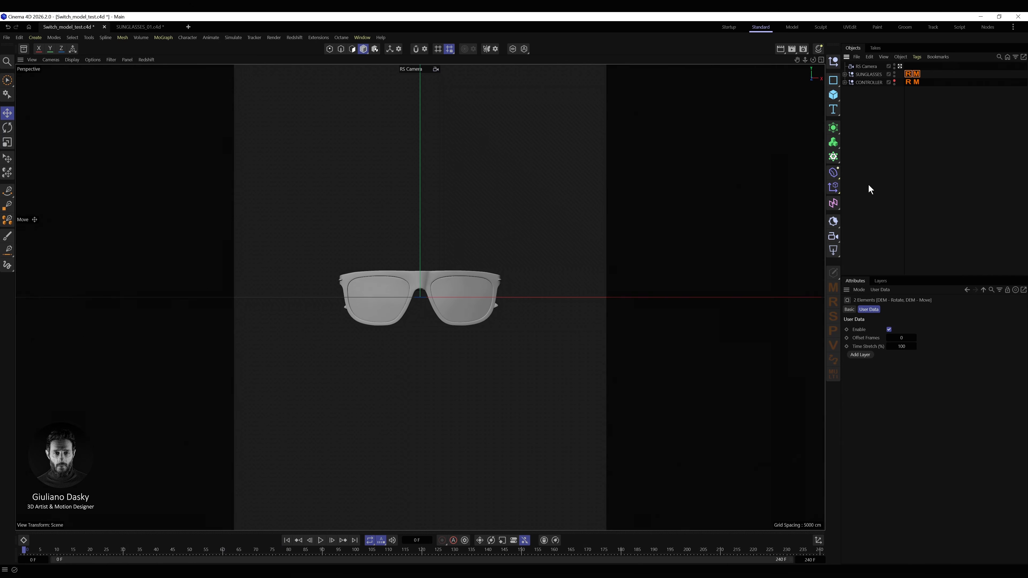
pyautogui.click(885, 128)
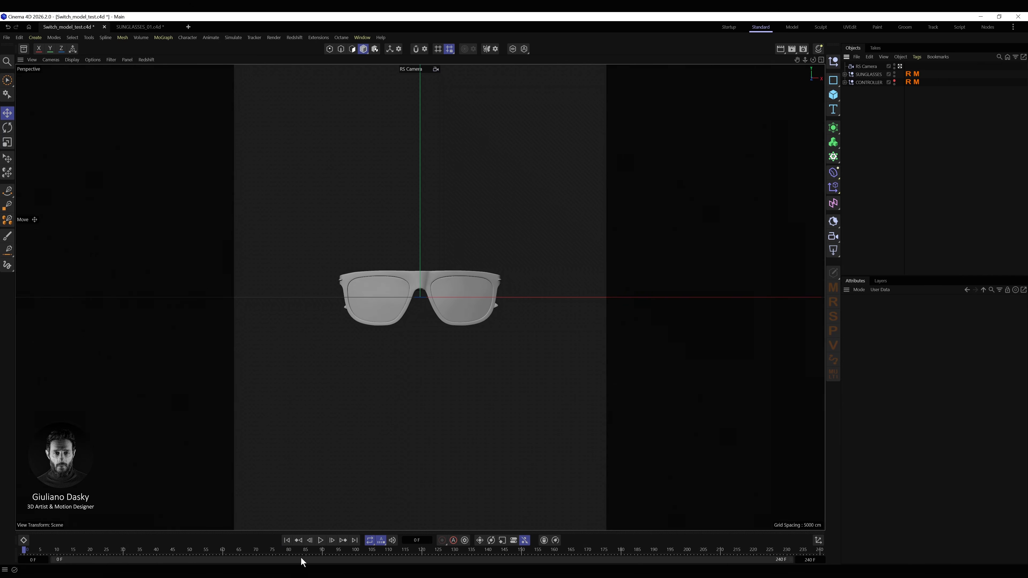
pyautogui.click(321, 541)
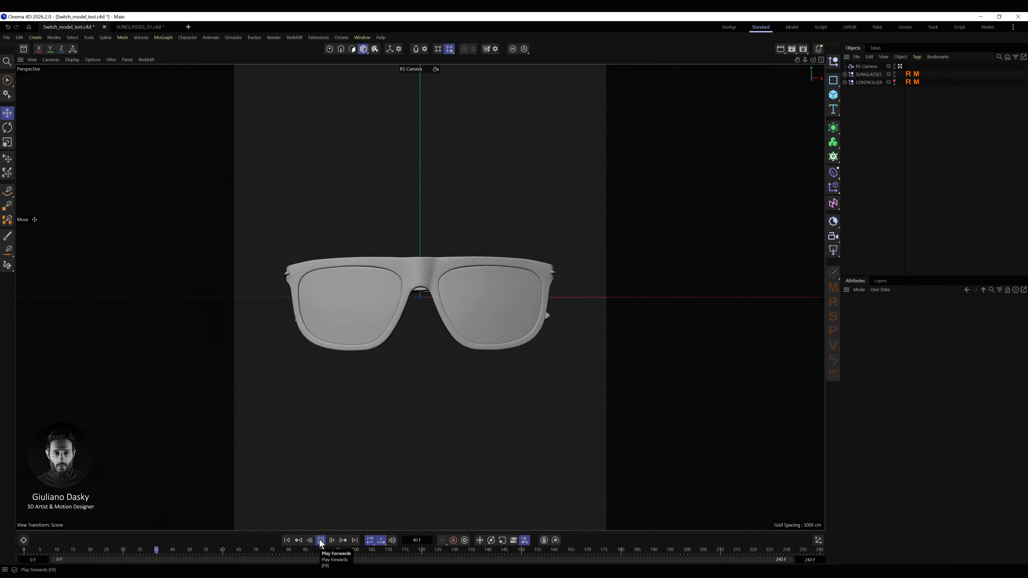